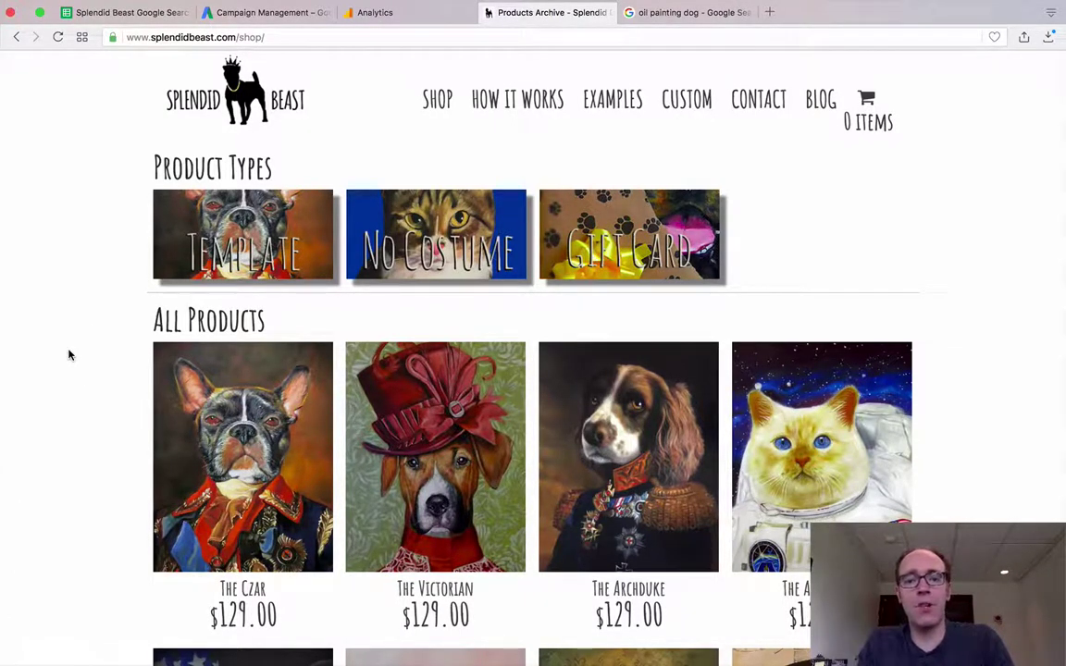
# - Scroll through the current Google search results page
pyautogui.scroll(-5, 62, 386)
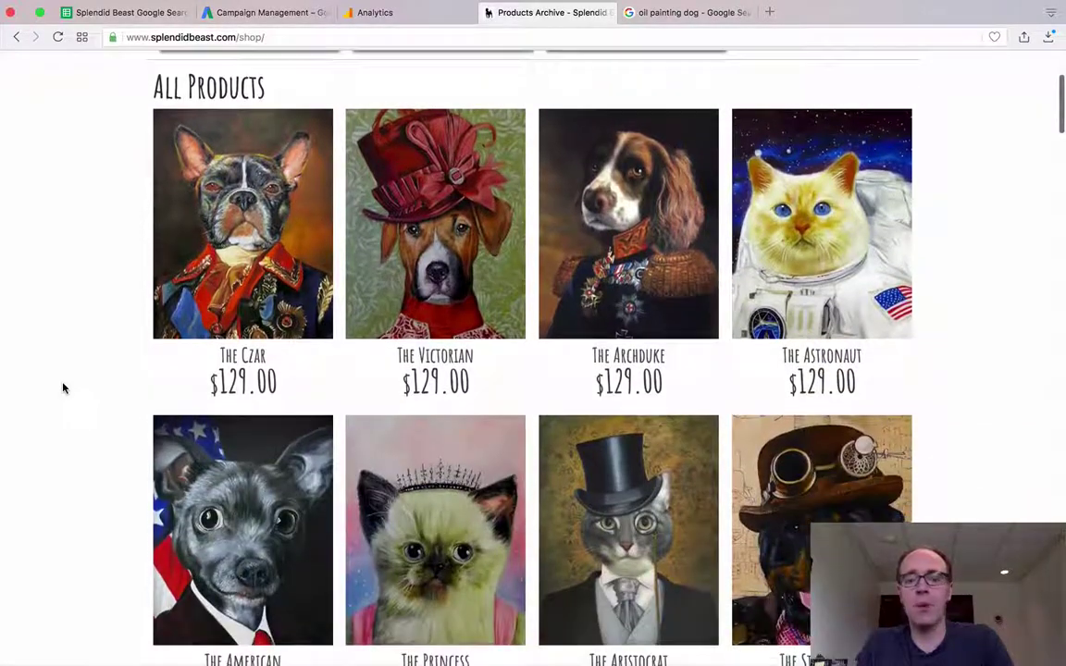
pyautogui.scroll(-6, 39, 389)
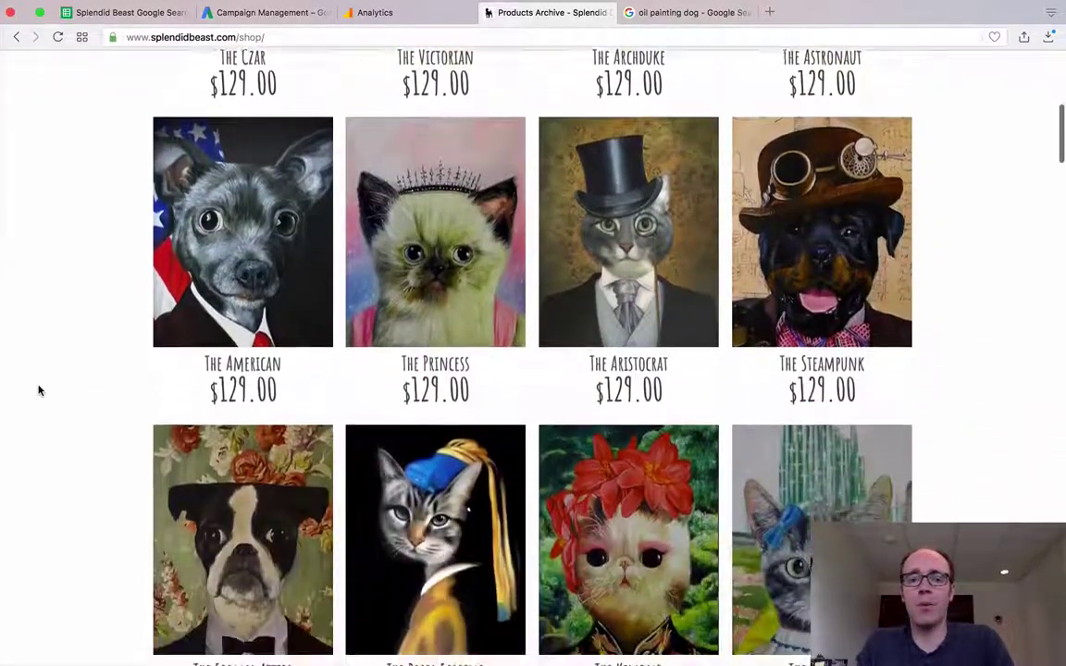
pyautogui.scroll(-6, 39, 389)
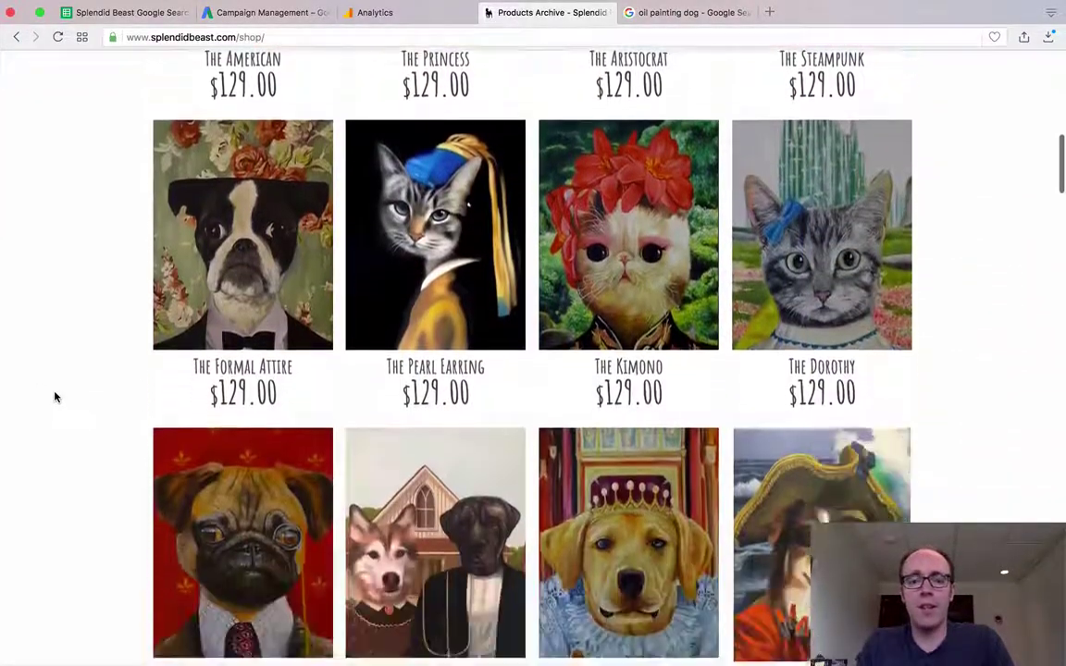
pyautogui.scroll(-1, 54, 397)
pyautogui.scroll(-9, 44, 394)
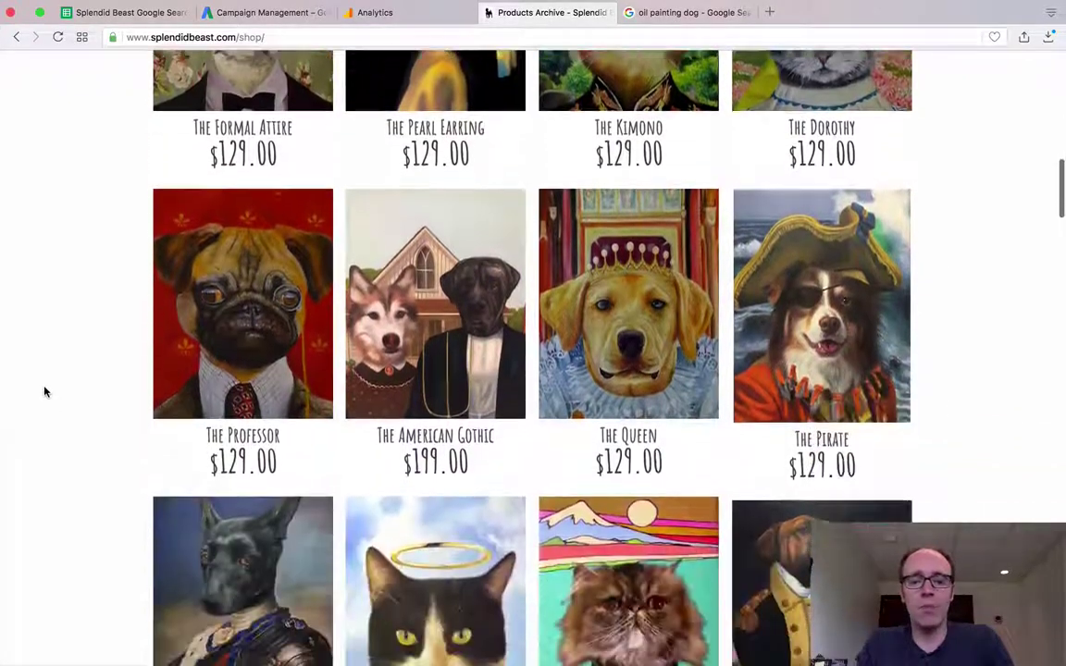
pyautogui.scroll(-8, 44, 392)
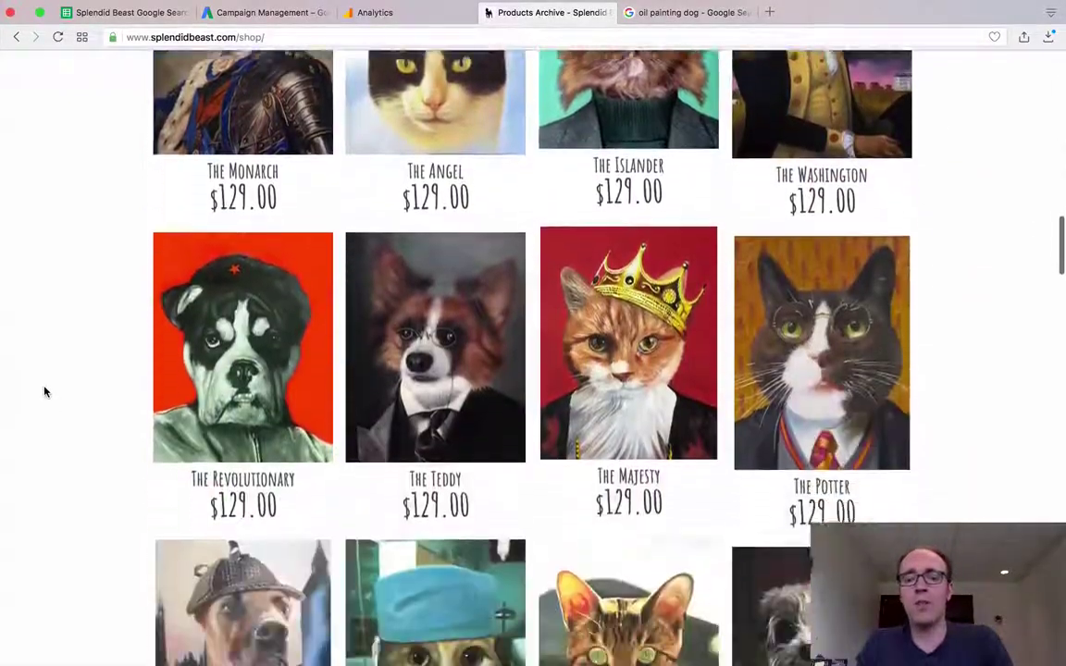
pyautogui.scroll(6, 38, 398)
pyautogui.scroll(20, 37, 398)
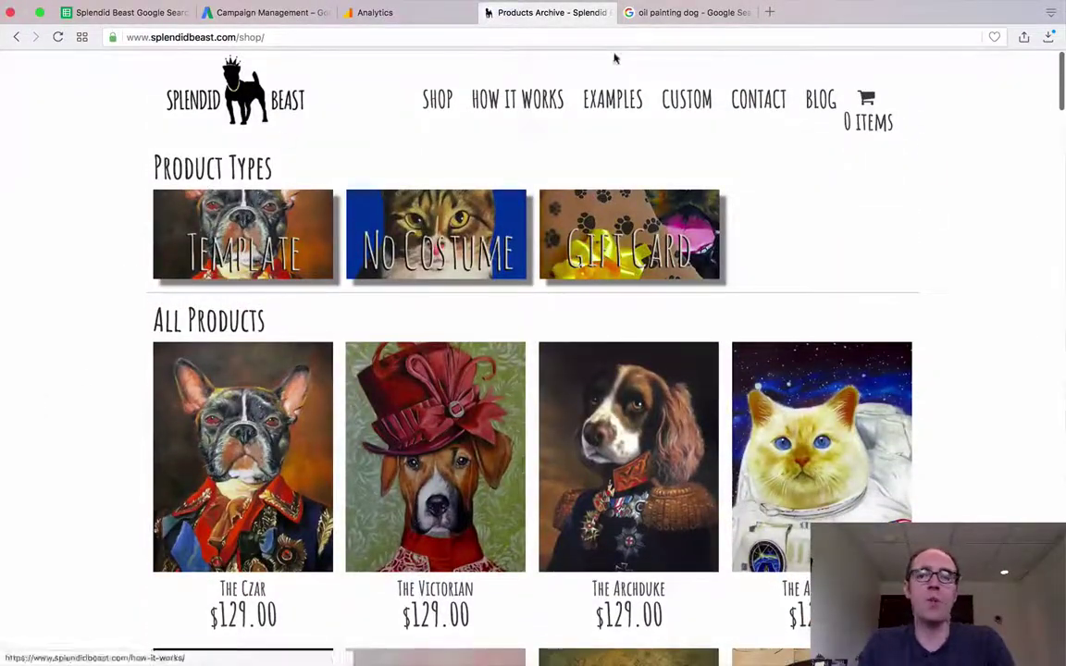
# - Find splendidbeast.com in the 'oil painting dog' results, then switch to Google Analytics
pyautogui.click(673, 16)
pyautogui.scroll(15, 636, 162)
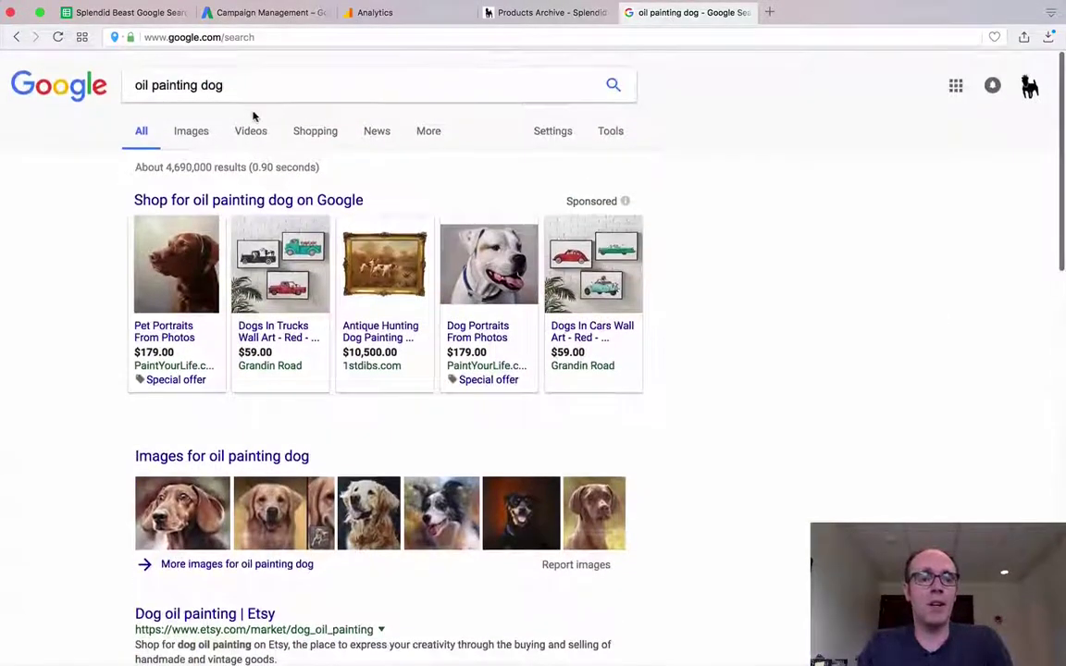
pyautogui.scroll(-5, 756, 318)
pyautogui.scroll(-3, 619, 478)
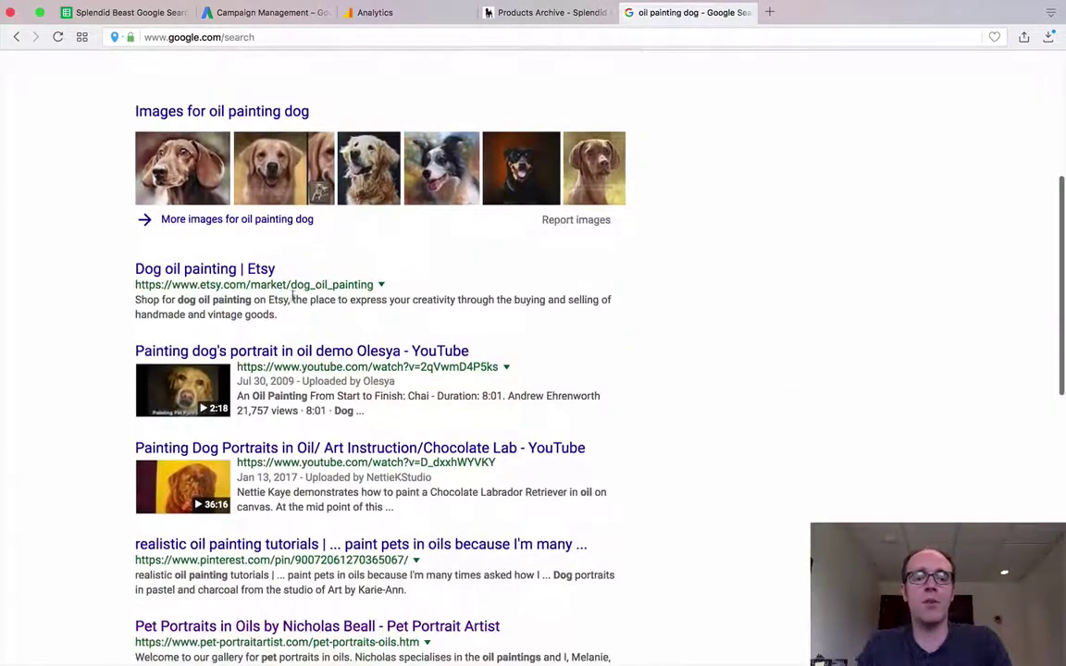
pyautogui.scroll(-10, 683, 300)
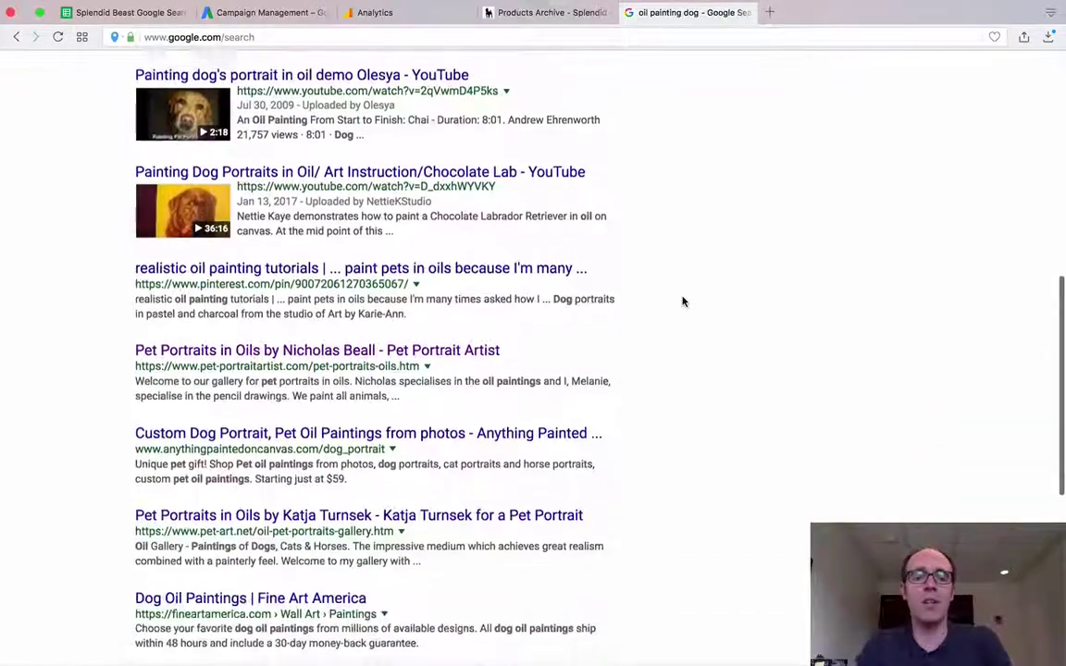
pyautogui.scroll(-3, 682, 302)
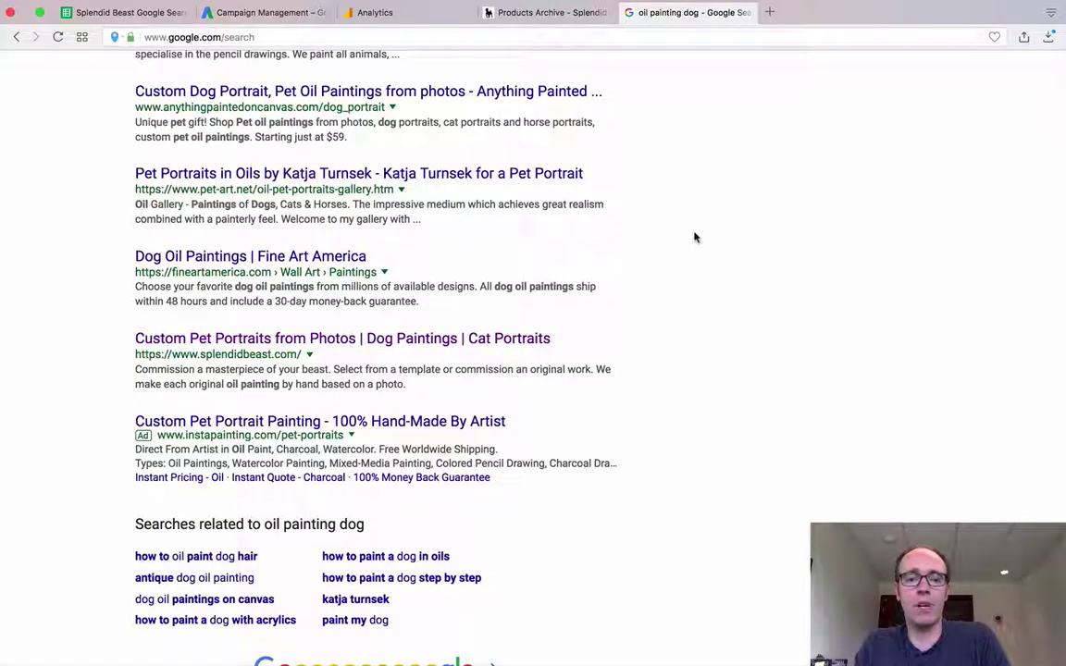
pyautogui.scroll(3, 696, 238)
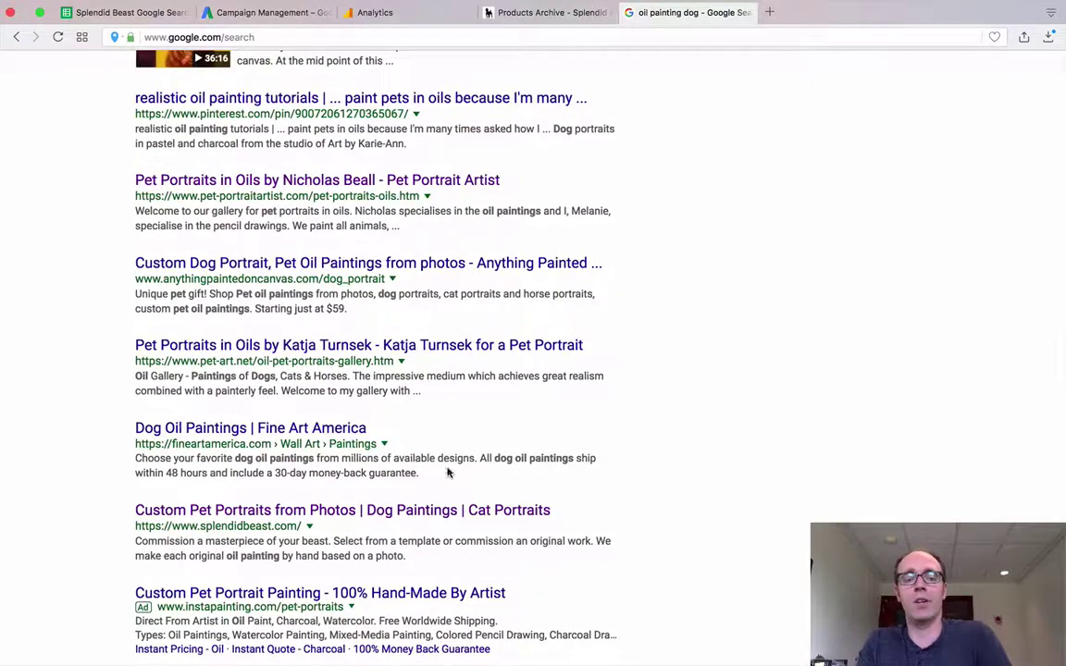
pyautogui.scroll(2, 710, 459)
pyautogui.scroll(1, 710, 460)
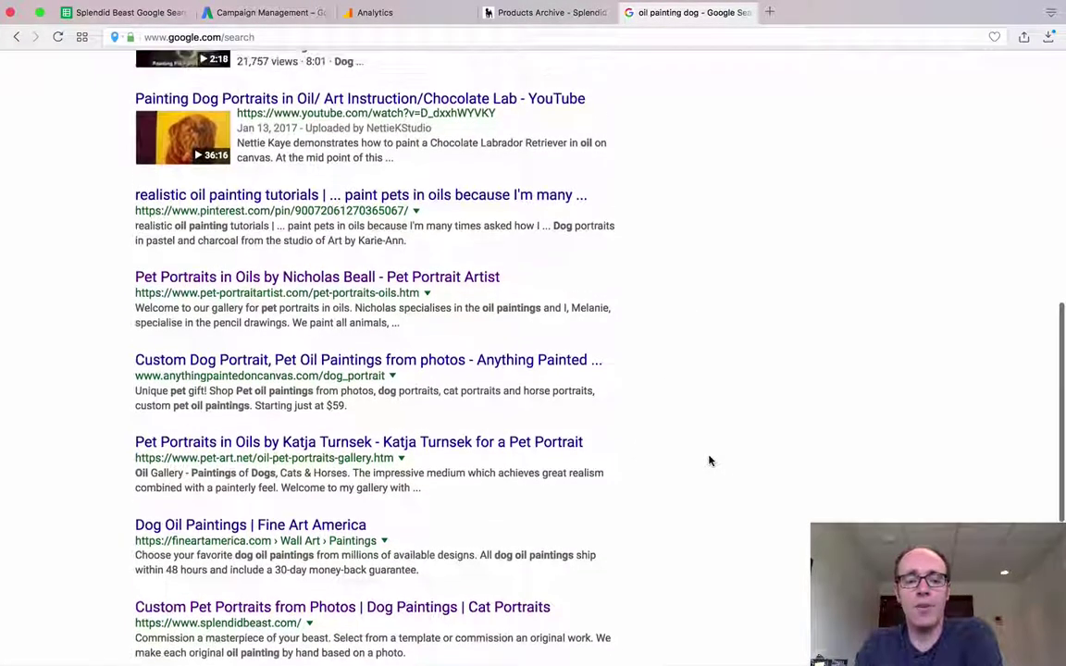
pyautogui.scroll(10, 855, 376)
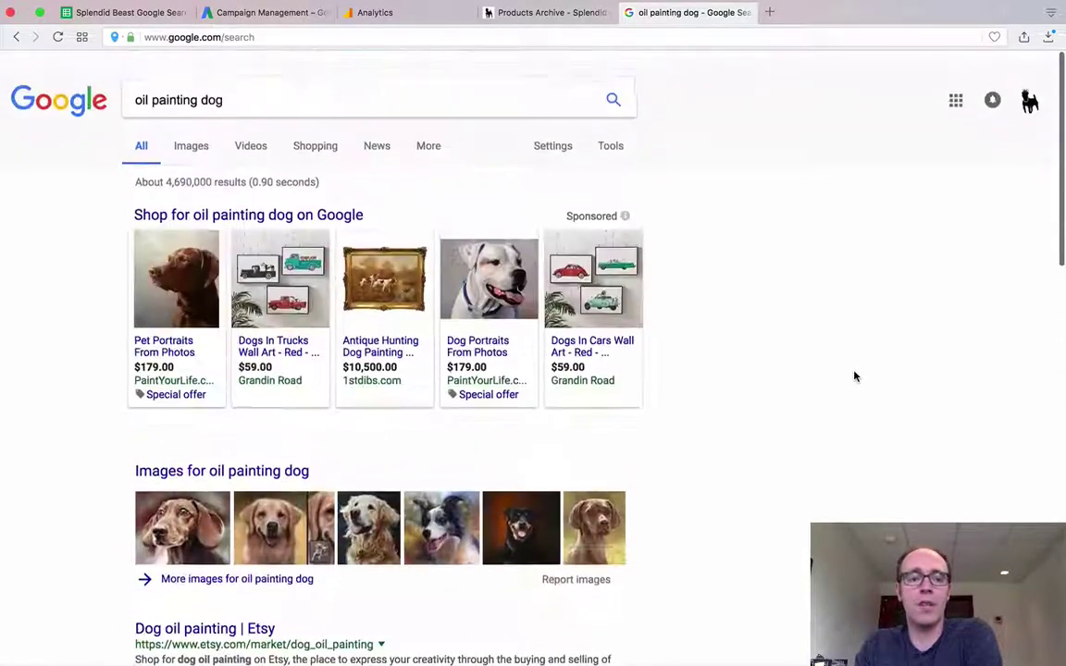
pyautogui.scroll(-4, 805, 467)
pyautogui.scroll(-10, 823, 477)
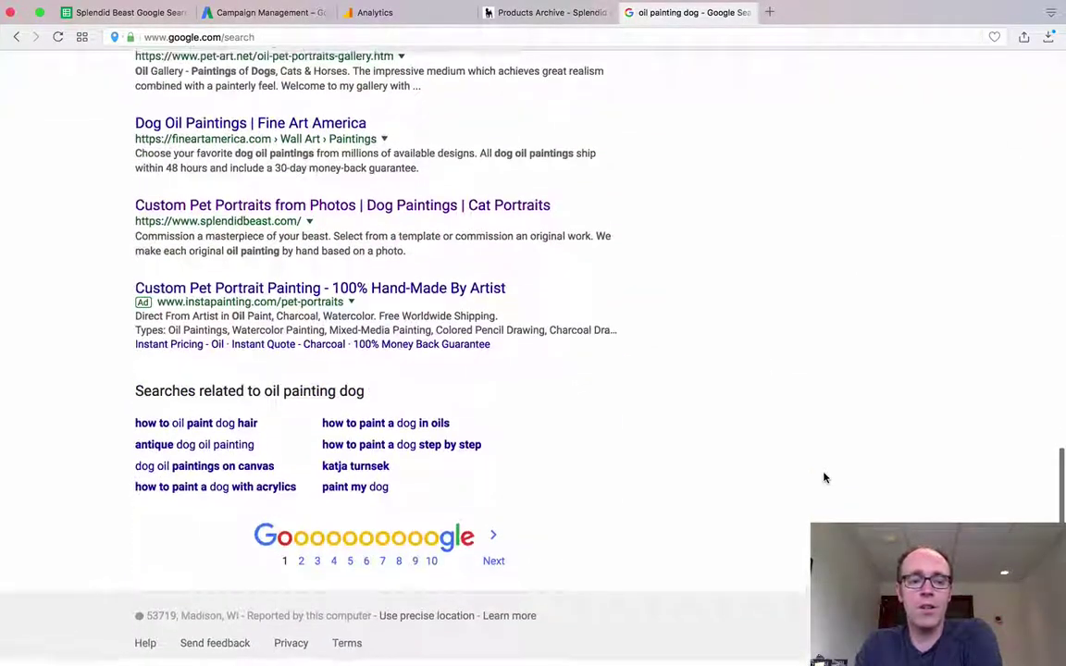
pyautogui.scroll(3, 805, 370)
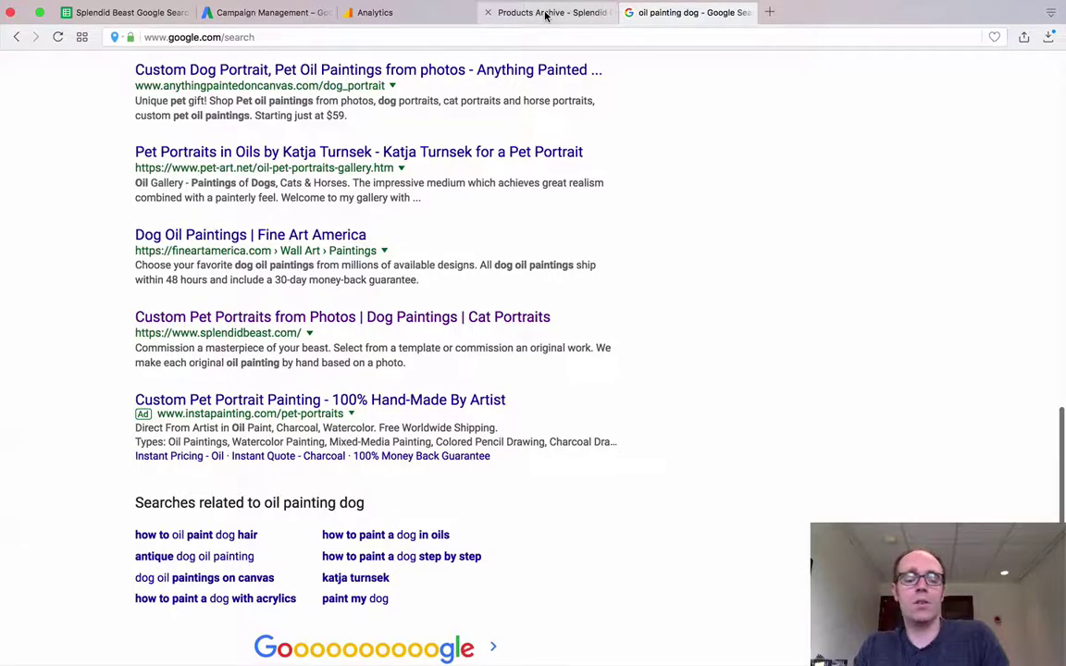
pyautogui.press('super+Tab')
# - Bring Chrome forward and show the Search Console queries report for splendidbeast.com
pyautogui.click(385, 327)
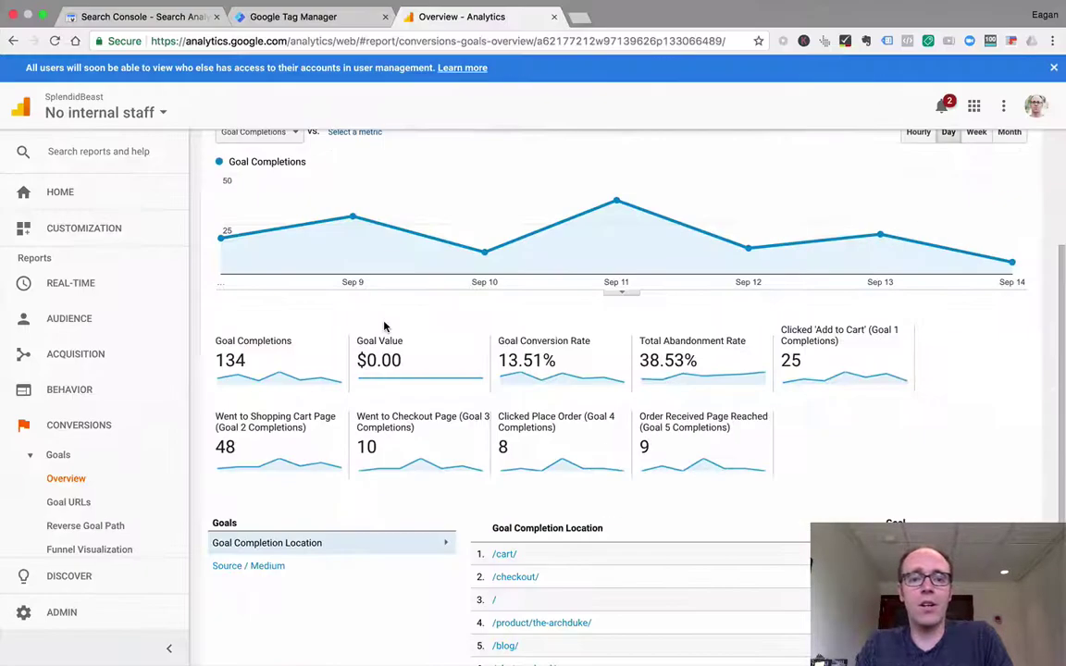
pyautogui.click(159, 20)
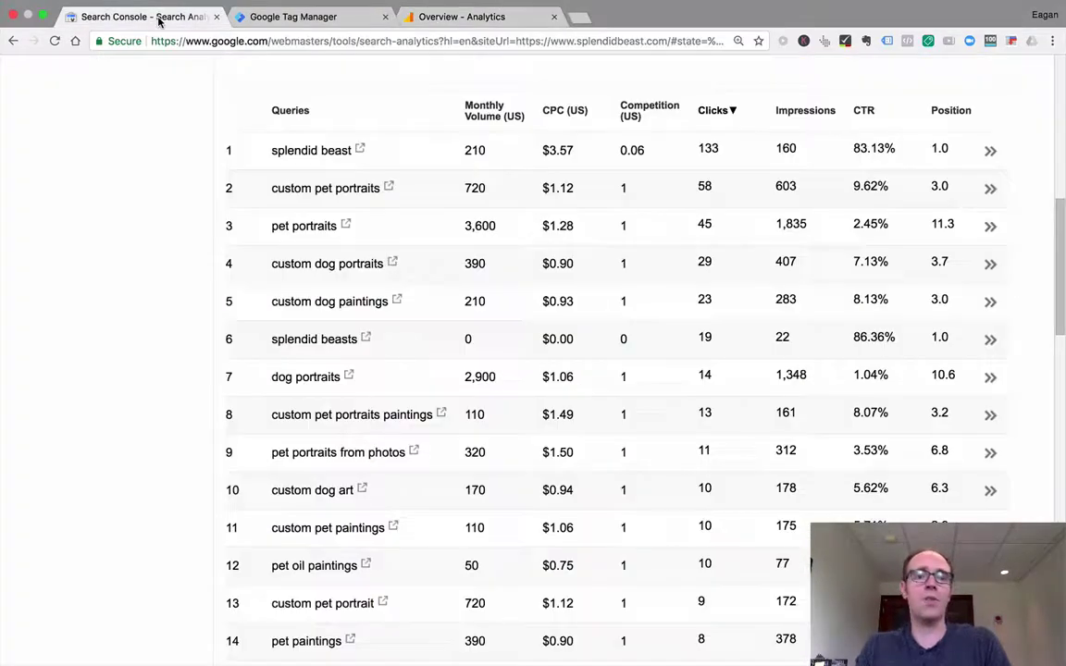
pyautogui.scroll(10, 98, 200)
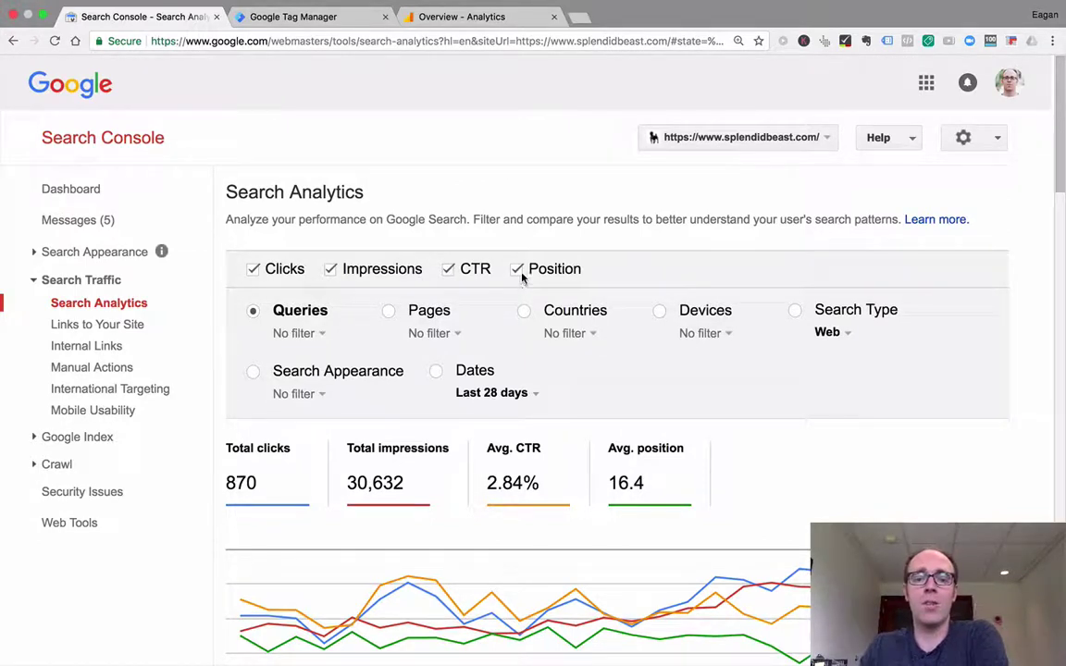
pyautogui.scroll(-1, 704, 334)
pyautogui.scroll(-10, 747, 357)
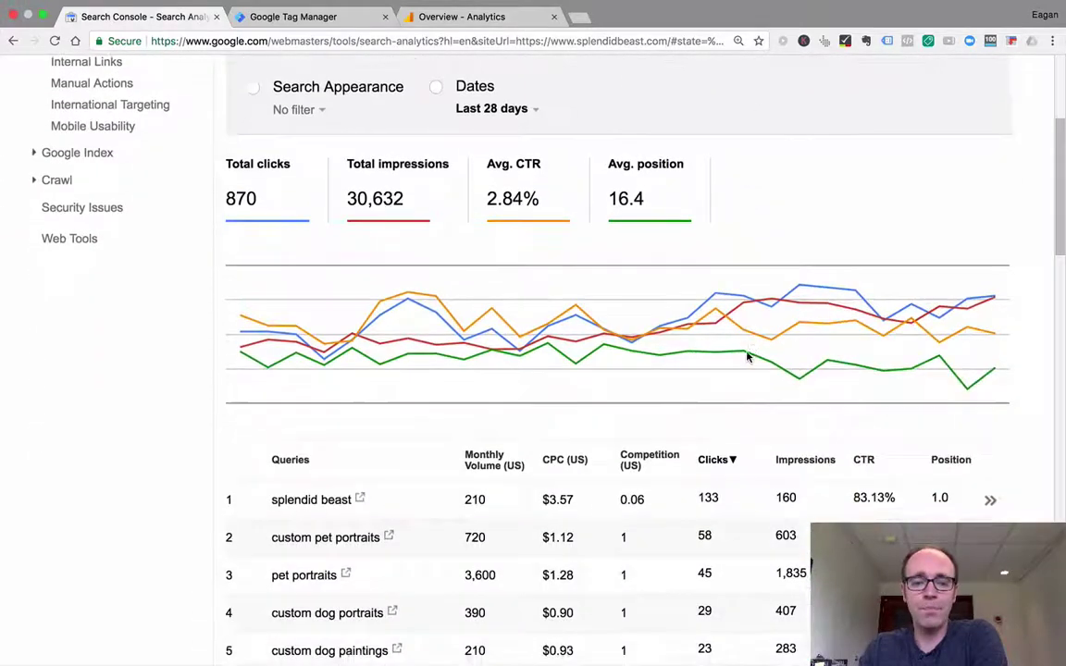
# - Open and dismiss the Keywords Everywhere panel, then select the Monthly Volume, CPC and Competition headings
pyautogui.click(803, 41)
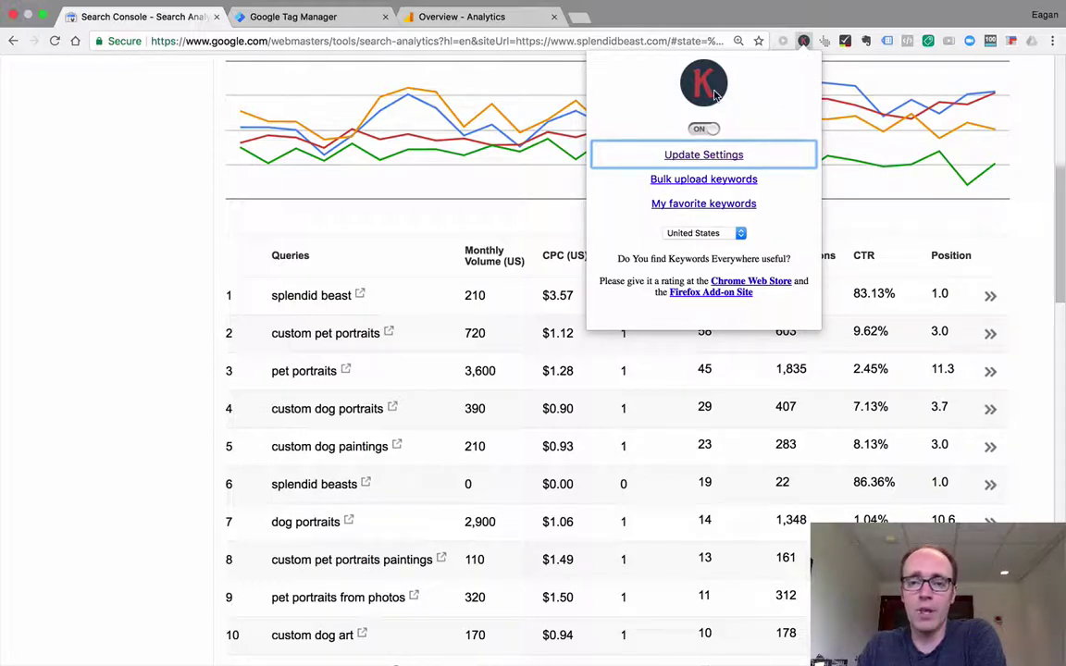
pyautogui.click(803, 41)
pyautogui.scroll(-3, 126, 270)
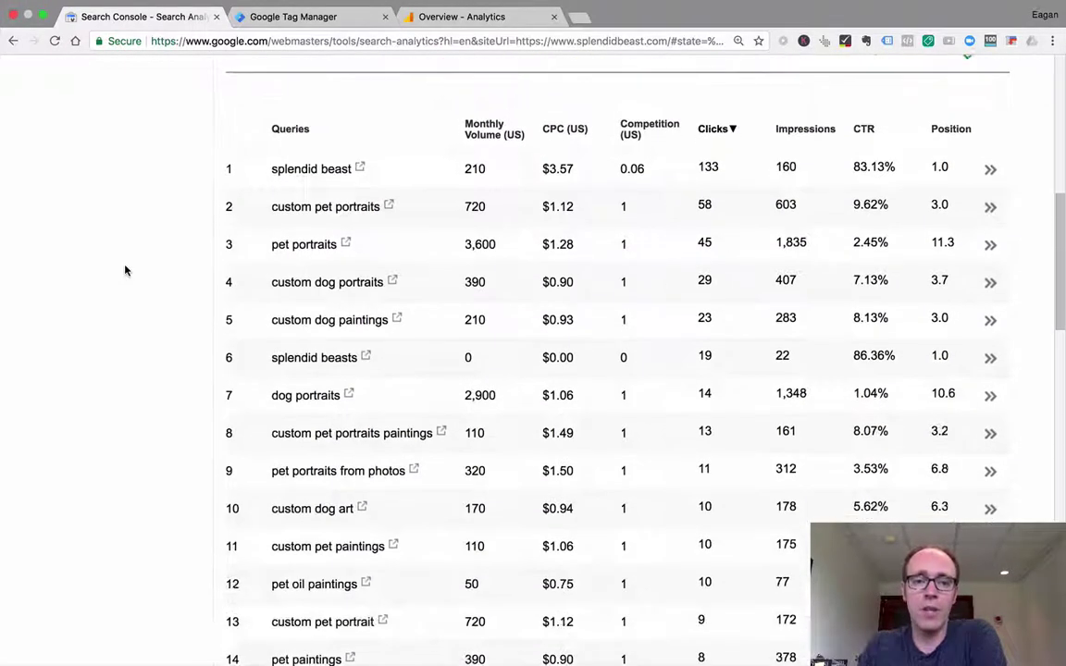
pyautogui.scroll(-1, 126, 270)
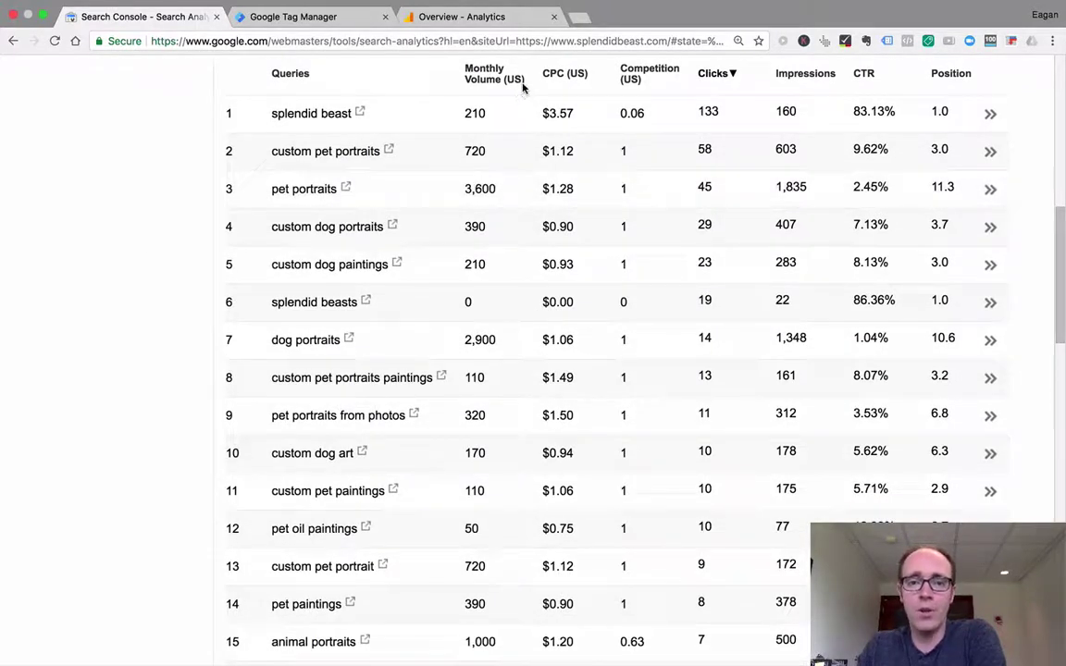
pyautogui.moveTo(522, 86); pyautogui.dragTo(468, 151)
pyautogui.click(563, 149)
pyautogui.doubleClick(554, 153)
pyautogui.doubleClick(650, 143)
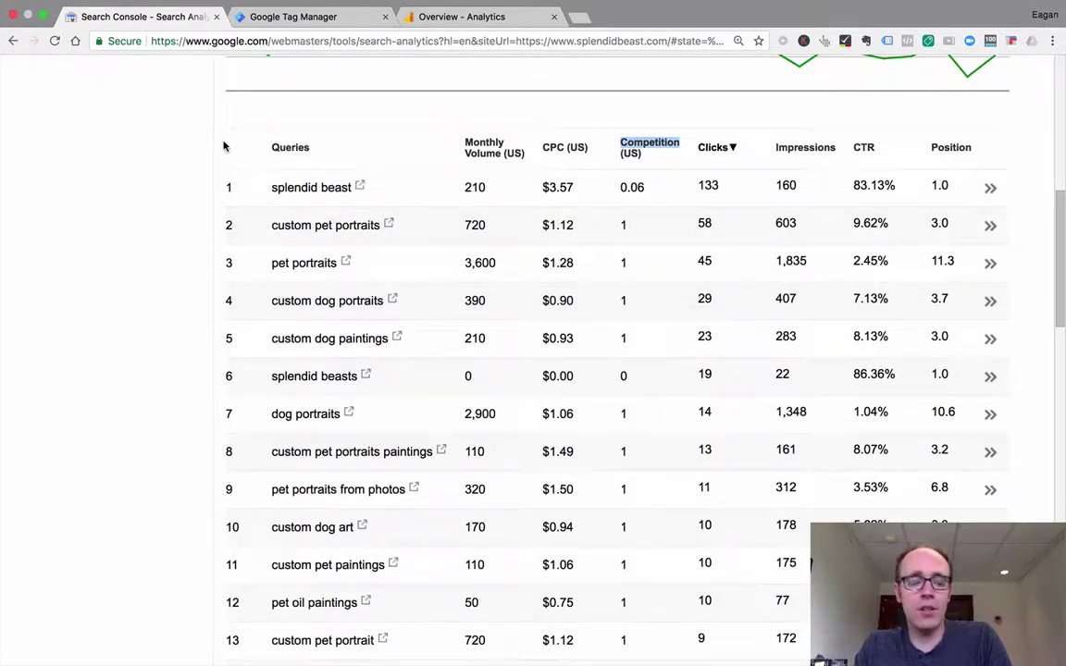
# - Open the Splendid Beast Search Console sheet and review Position values and fancy cat portrait's row 14
pyautogui.press('super+Tab')
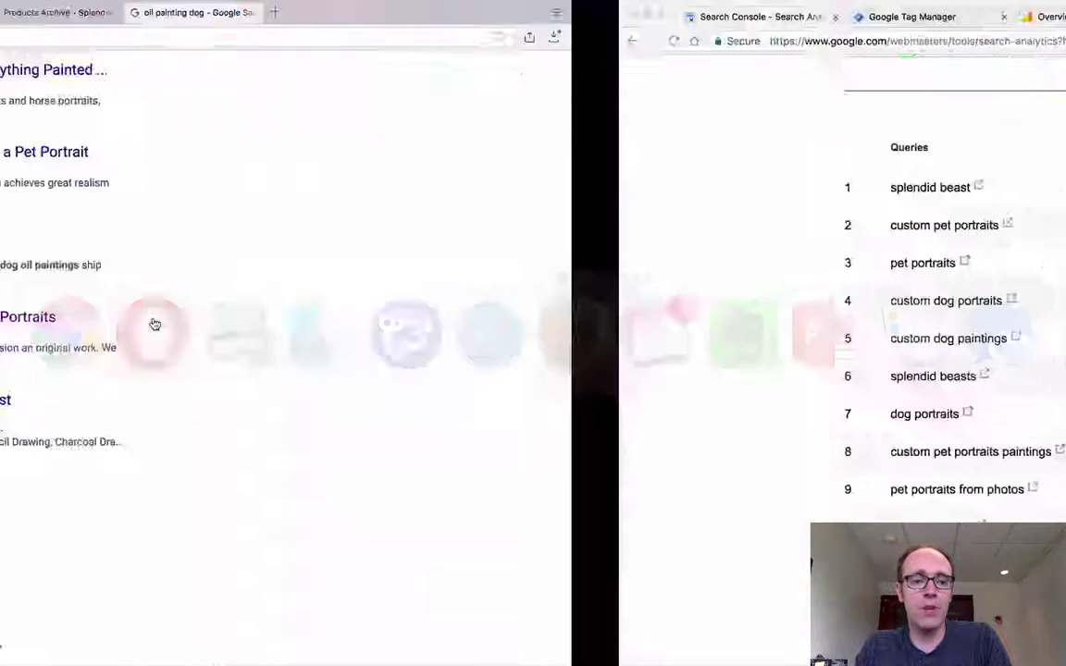
pyautogui.click(148, 12)
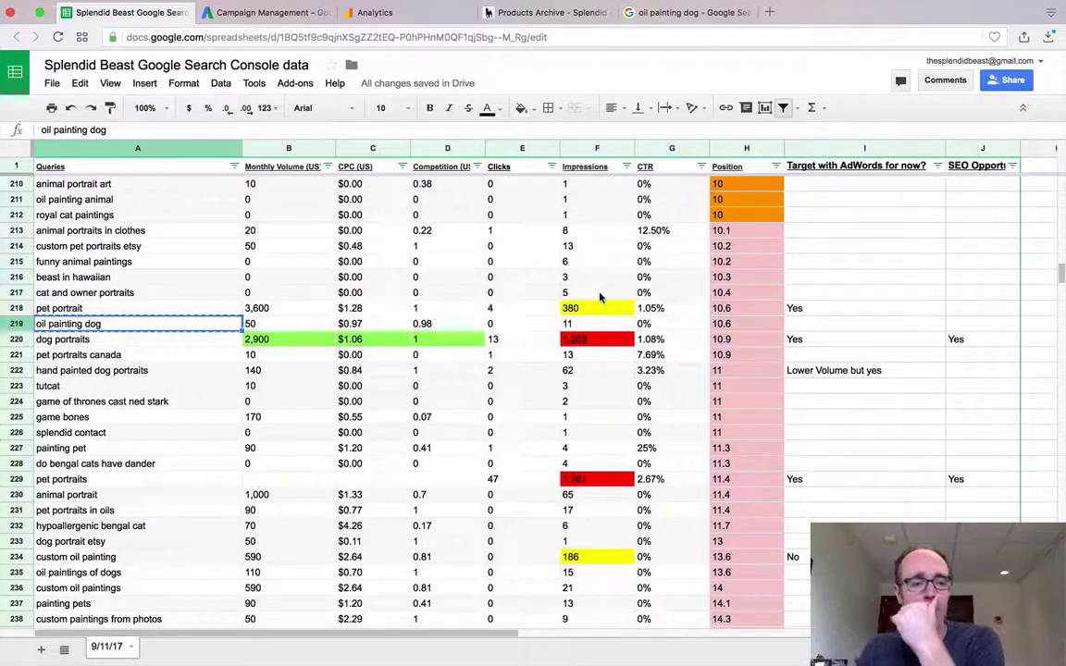
pyautogui.scroll(15, 711, 305)
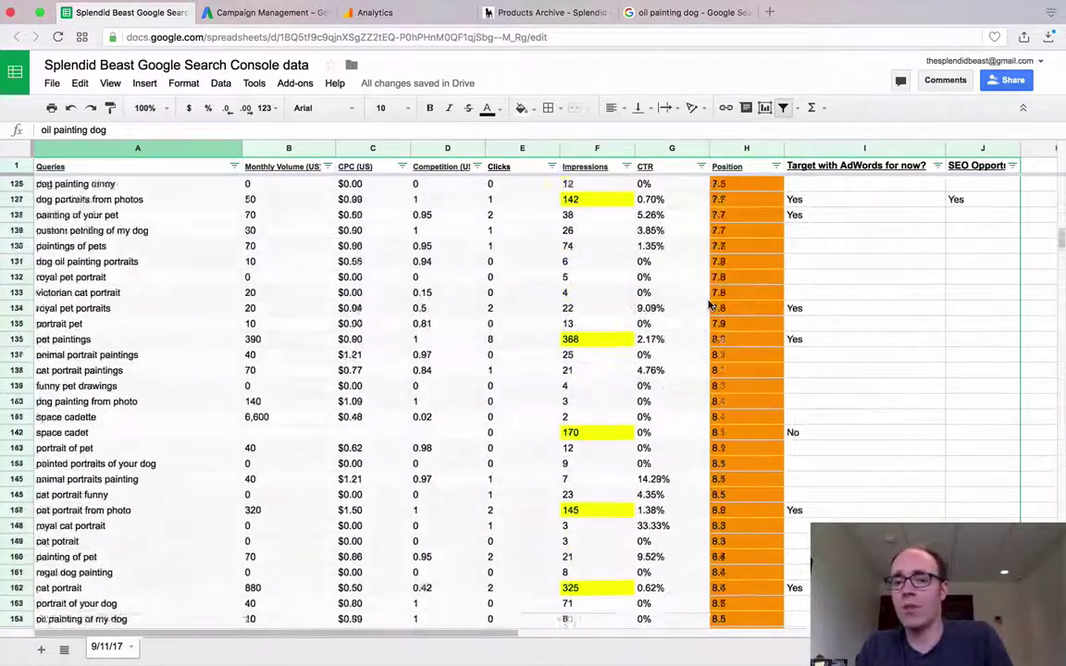
pyautogui.scroll(20, 710, 305)
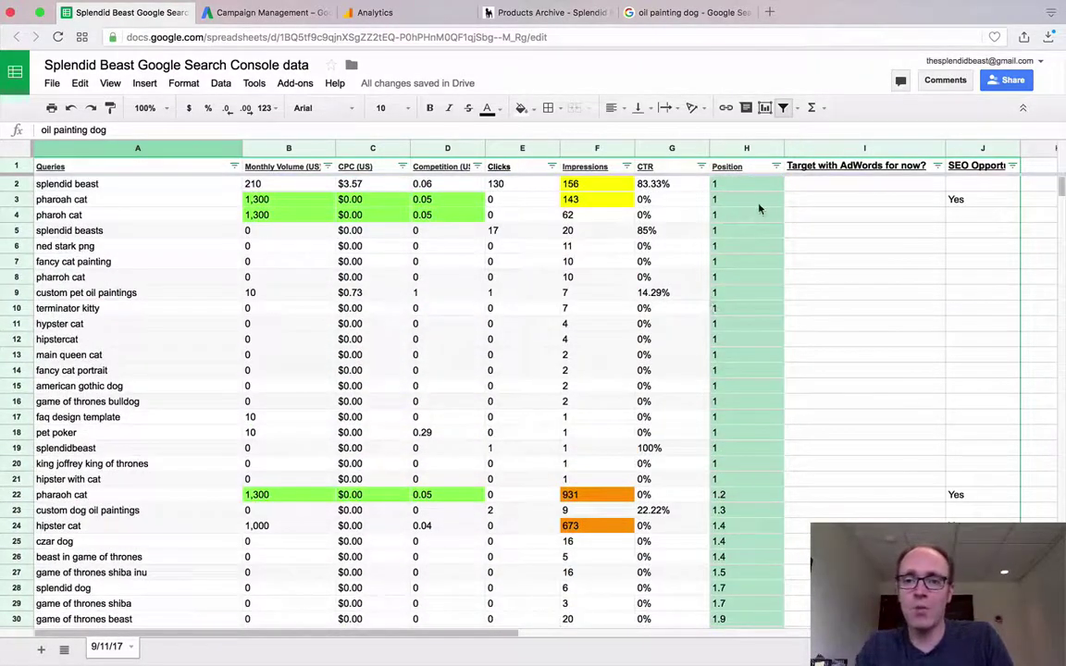
pyautogui.click(749, 203)
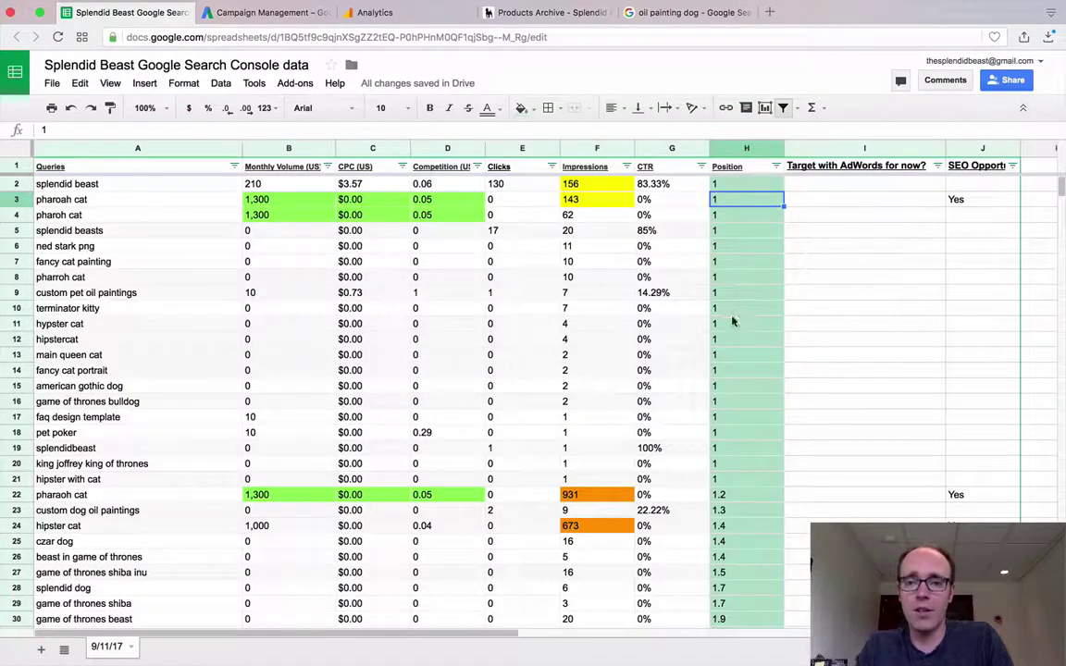
pyautogui.scroll(-1, 732, 320)
pyautogui.click(741, 231)
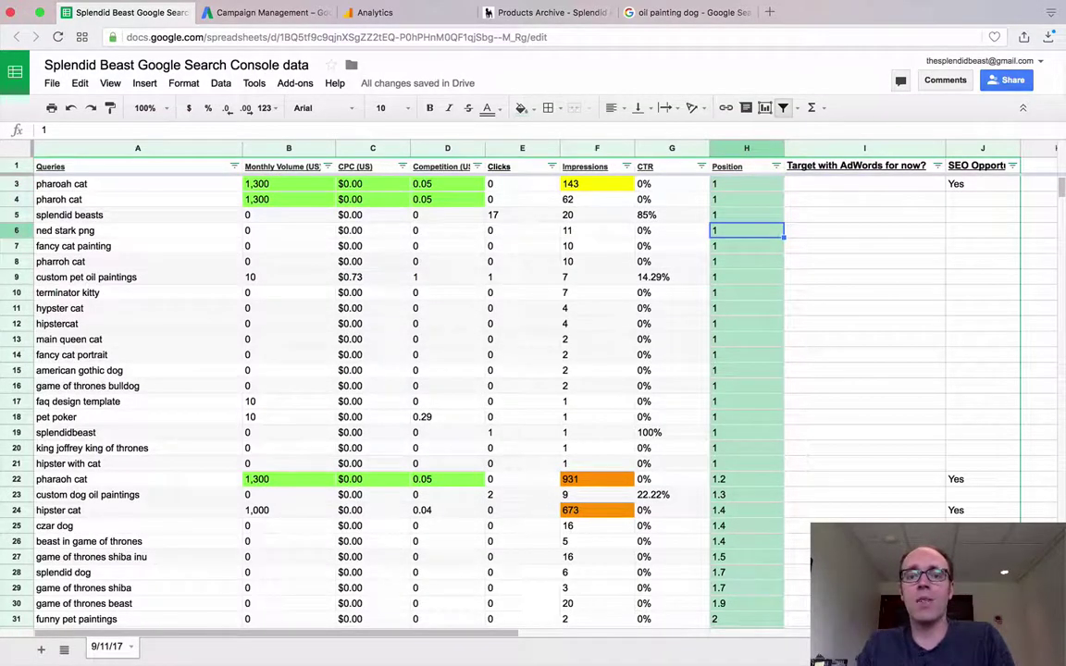
pyautogui.press('Down')
pyautogui.press('Down')
pyautogui.press('Down')
pyautogui.press('Down')
pyautogui.press('Down')
pyautogui.press('Down')
pyautogui.press('Down')
pyautogui.press('Down')
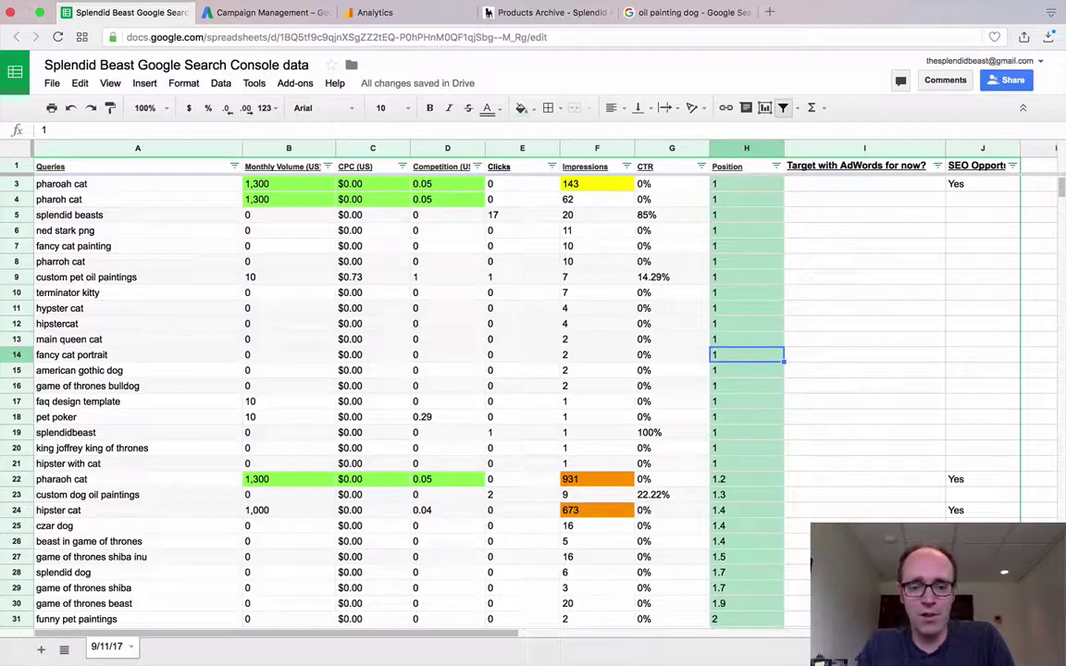
pyautogui.click(285, 357)
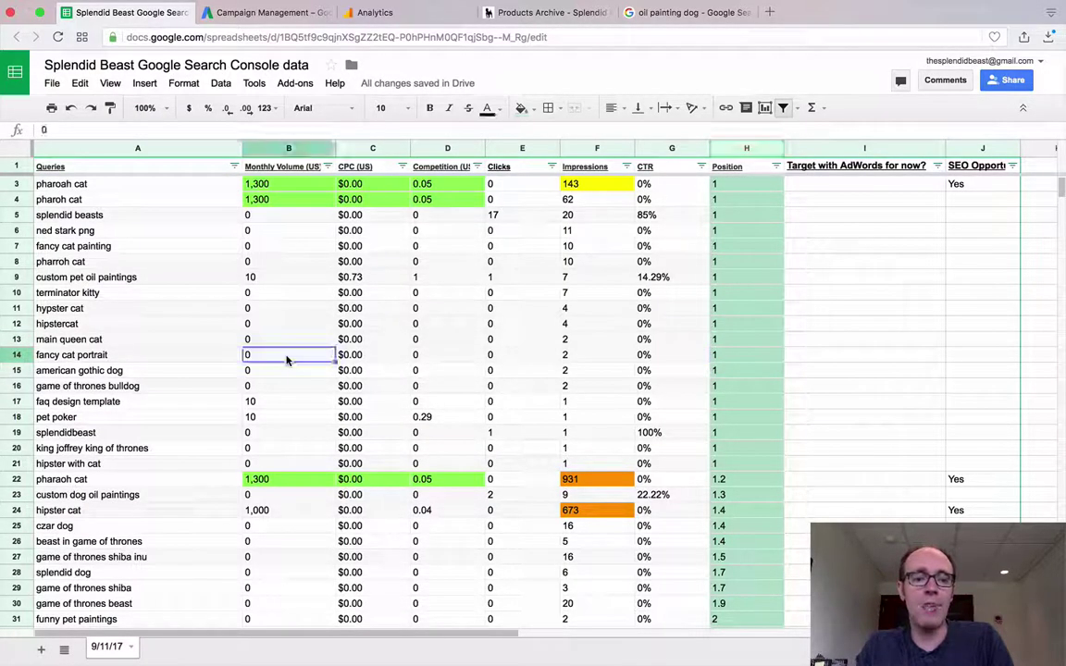
pyautogui.press('Right')
pyautogui.press('Right')
pyautogui.press('Left')
pyautogui.press('Left')
pyautogui.press('Left')
pyautogui.press('Right')
pyautogui.press('Right')
pyautogui.press('Right')
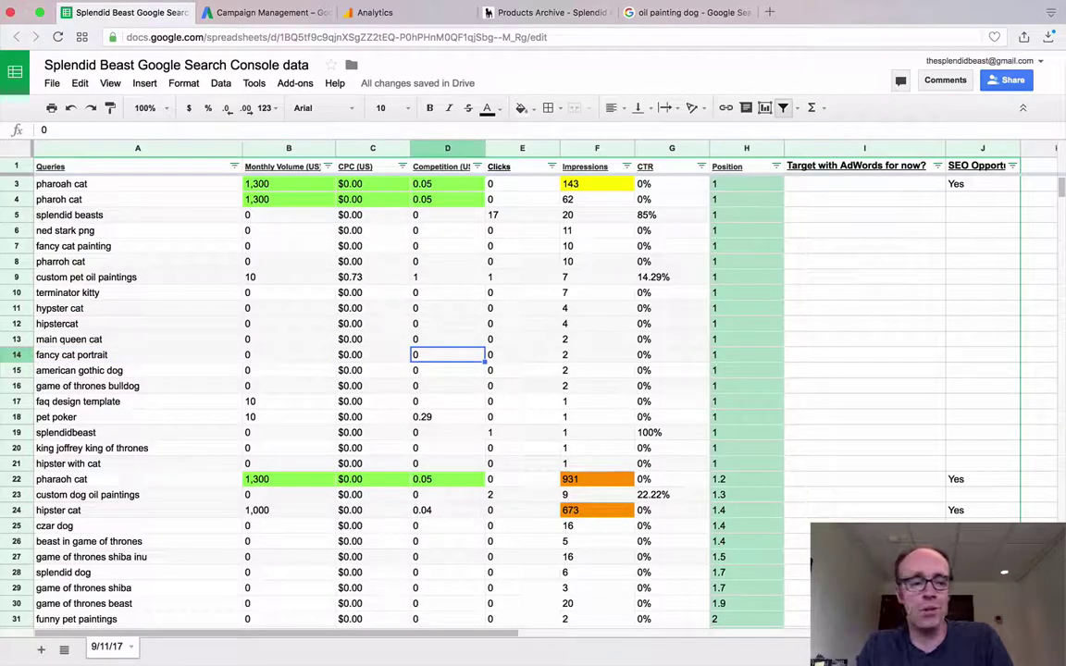
# - Review pet portraits oil's row and custom dog art's volume 170, position 6.5, Yes target, 181 impressions
pyautogui.scroll(-1, 298, 401)
pyautogui.scroll(-12, 429, 333)
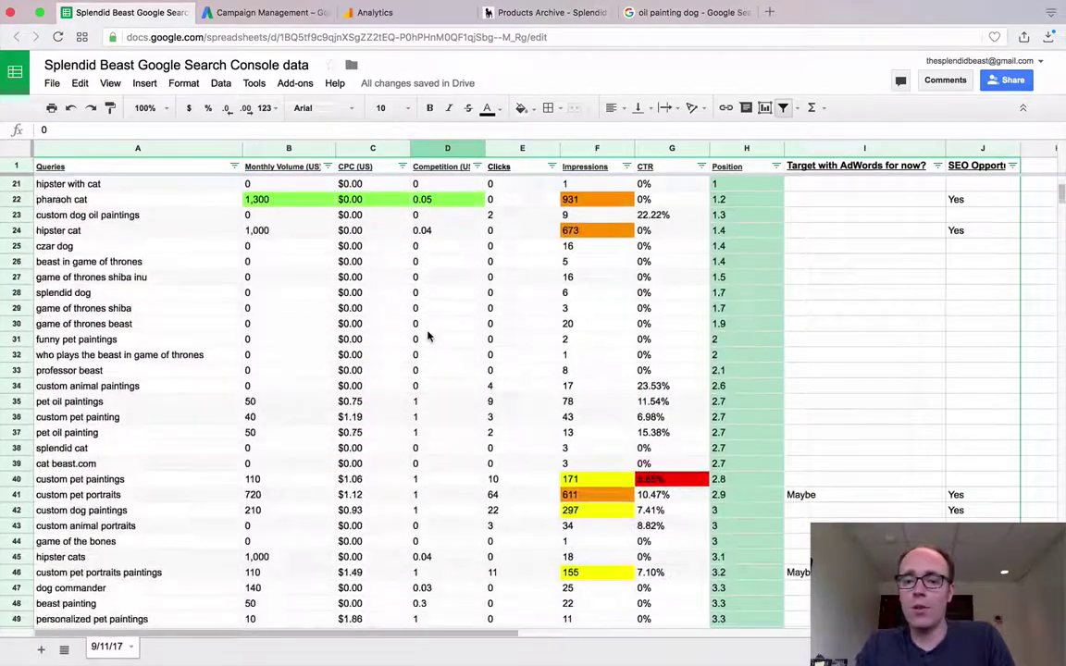
pyautogui.scroll(-3, 429, 336)
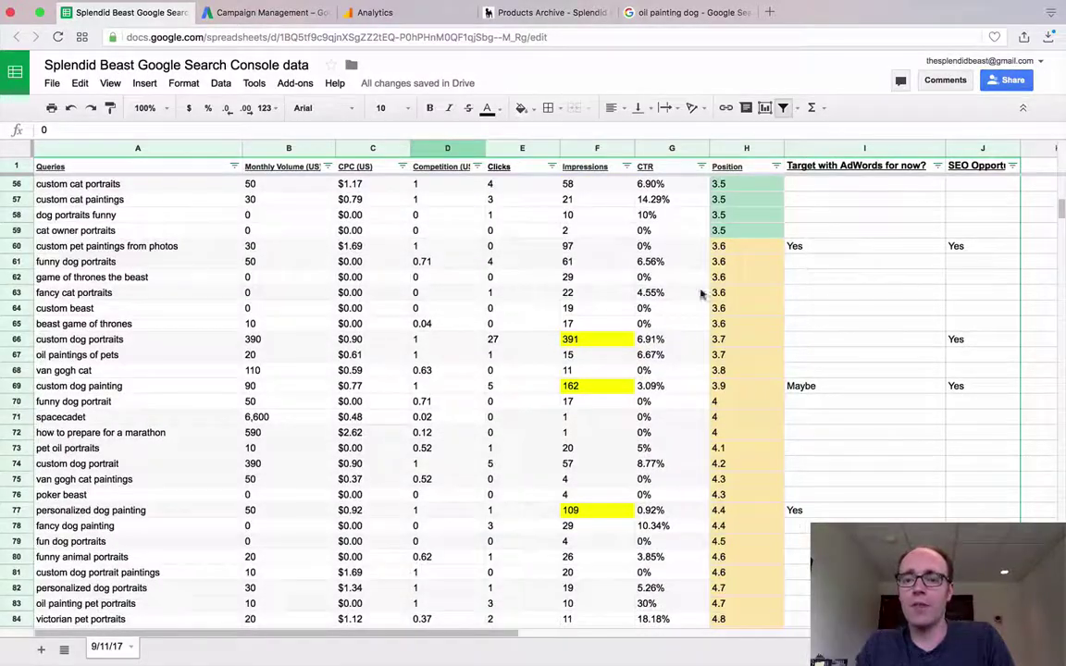
pyautogui.scroll(-5, 750, 289)
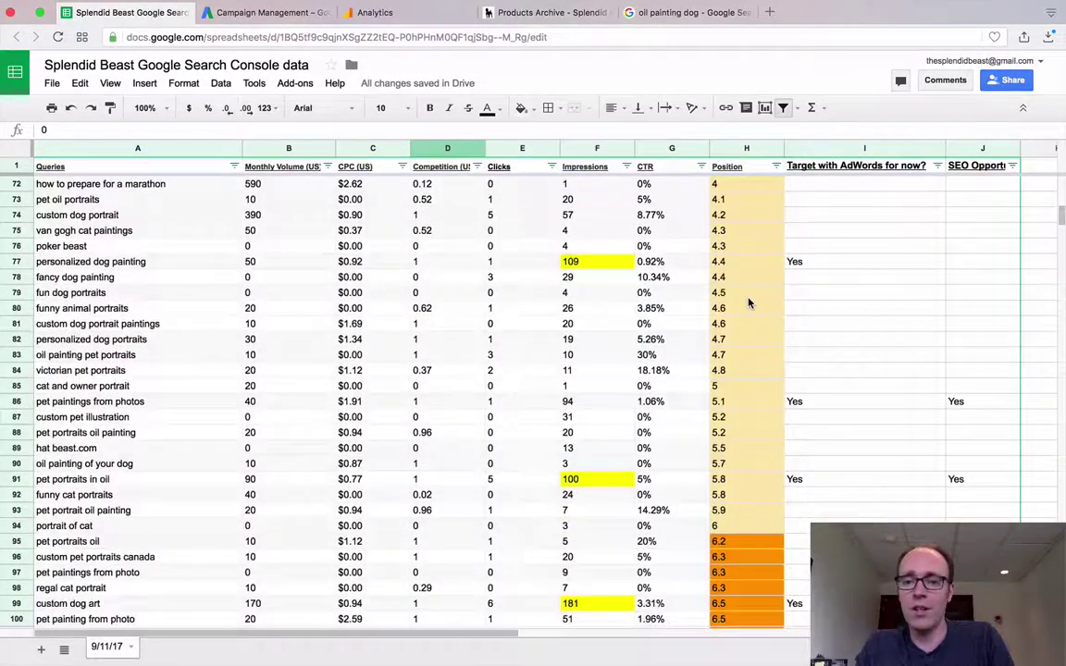
pyautogui.scroll(1, 750, 301)
pyautogui.scroll(-5, 750, 303)
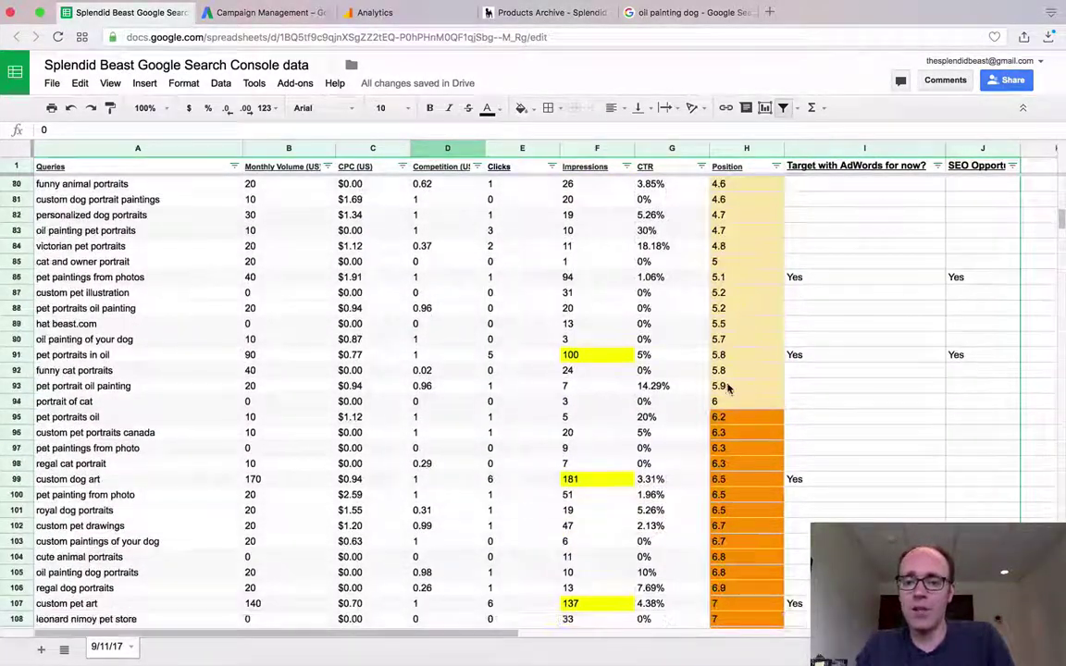
pyautogui.scroll(-3, 727, 386)
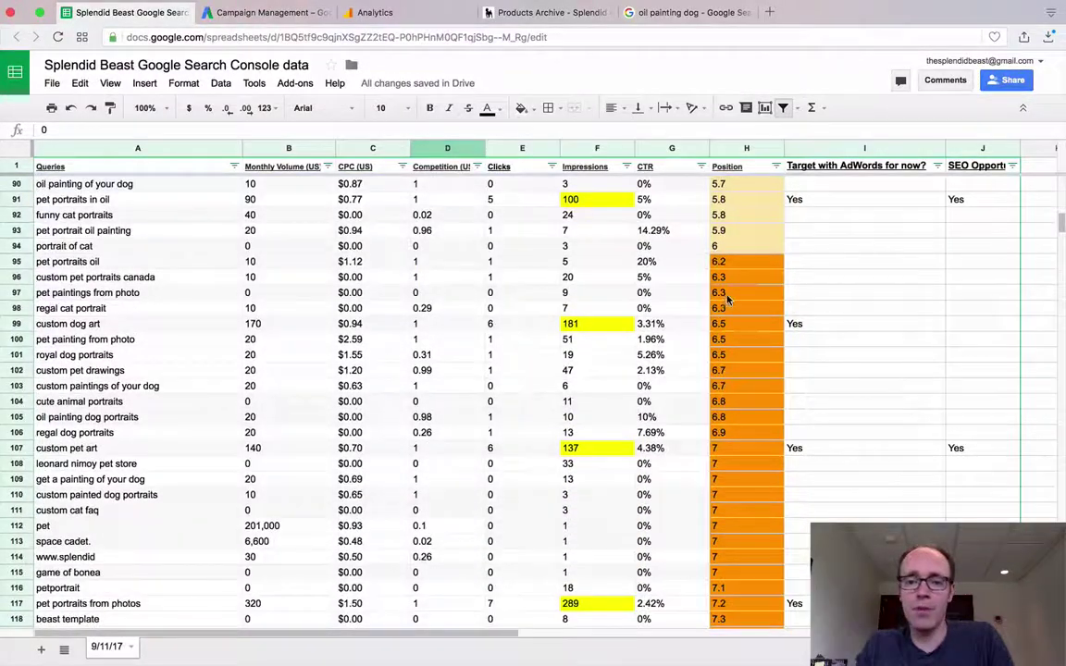
pyautogui.click(197, 265)
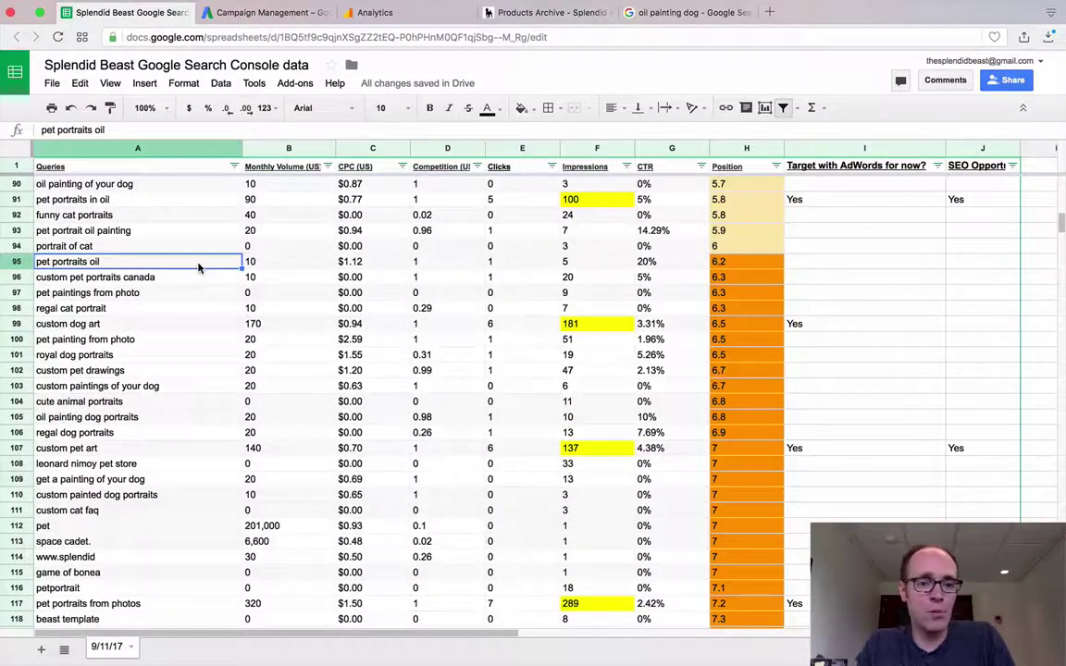
pyautogui.press('Right')
pyautogui.press('Left')
pyautogui.press('Right')
pyautogui.press('Right')
pyautogui.press('Right')
pyautogui.press('Right')
pyautogui.press('Right')
pyautogui.press('Right')
pyautogui.press('Right')
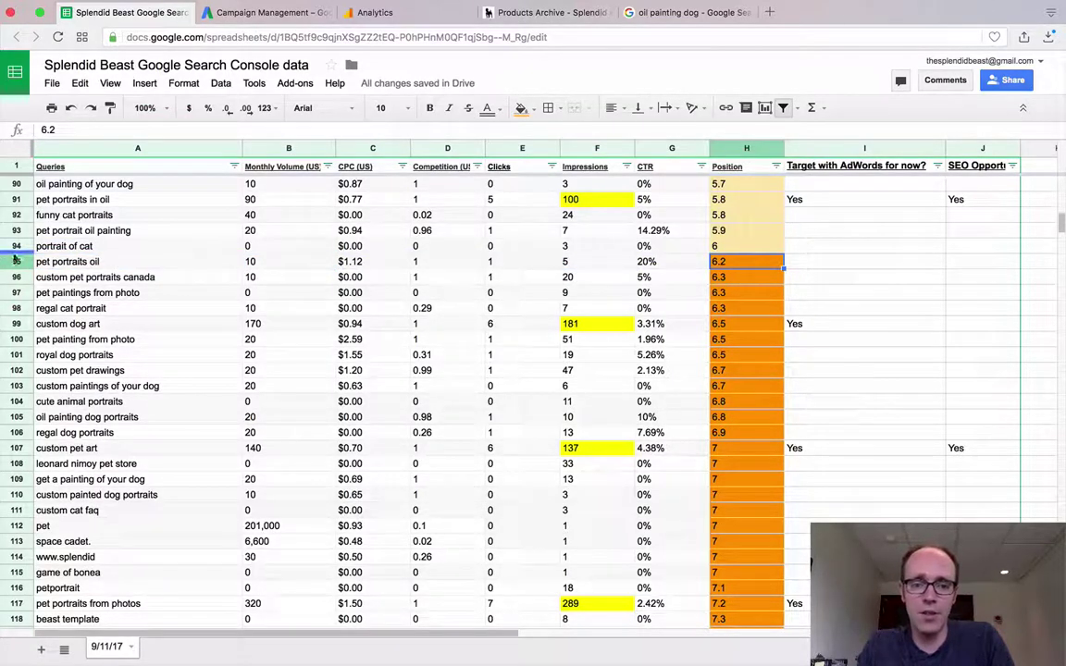
pyautogui.click(253, 324)
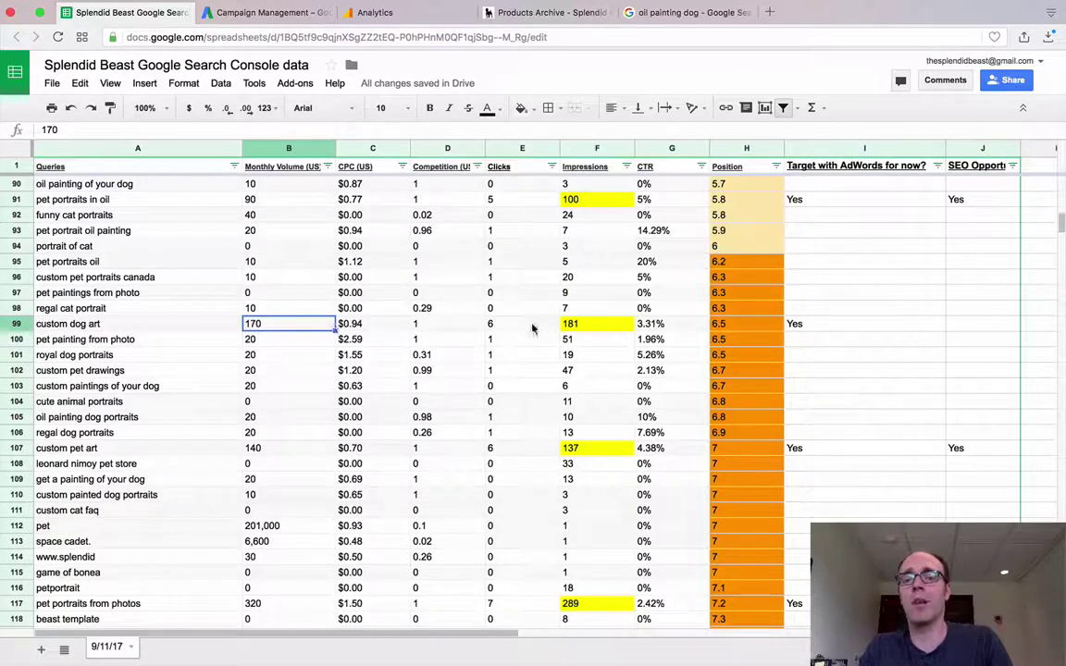
pyautogui.click(743, 328)
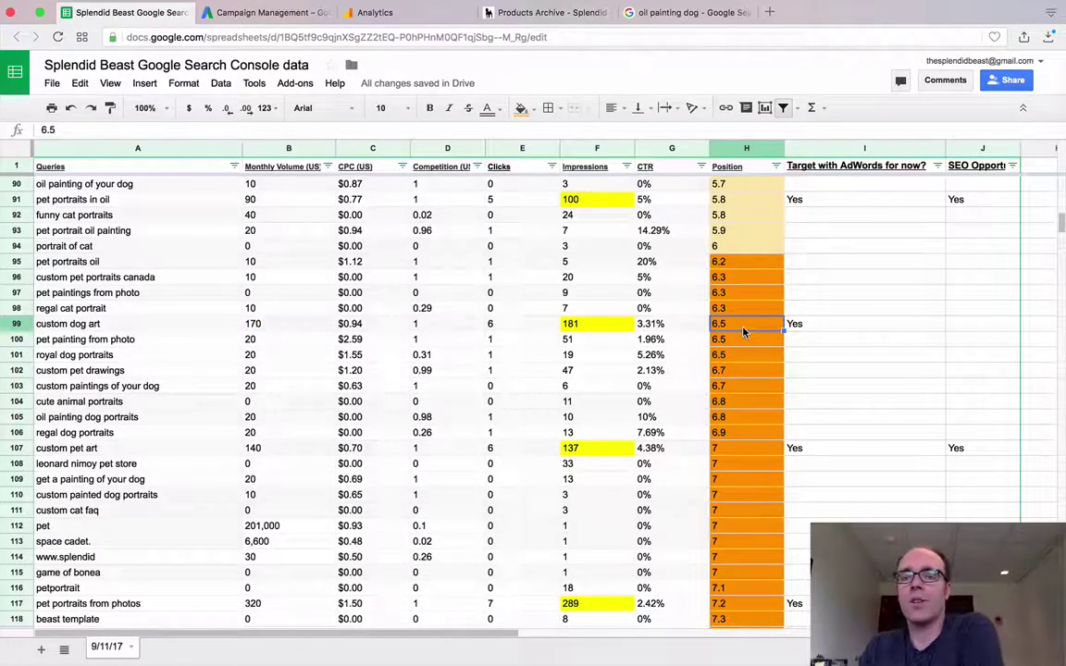
pyautogui.click(807, 328)
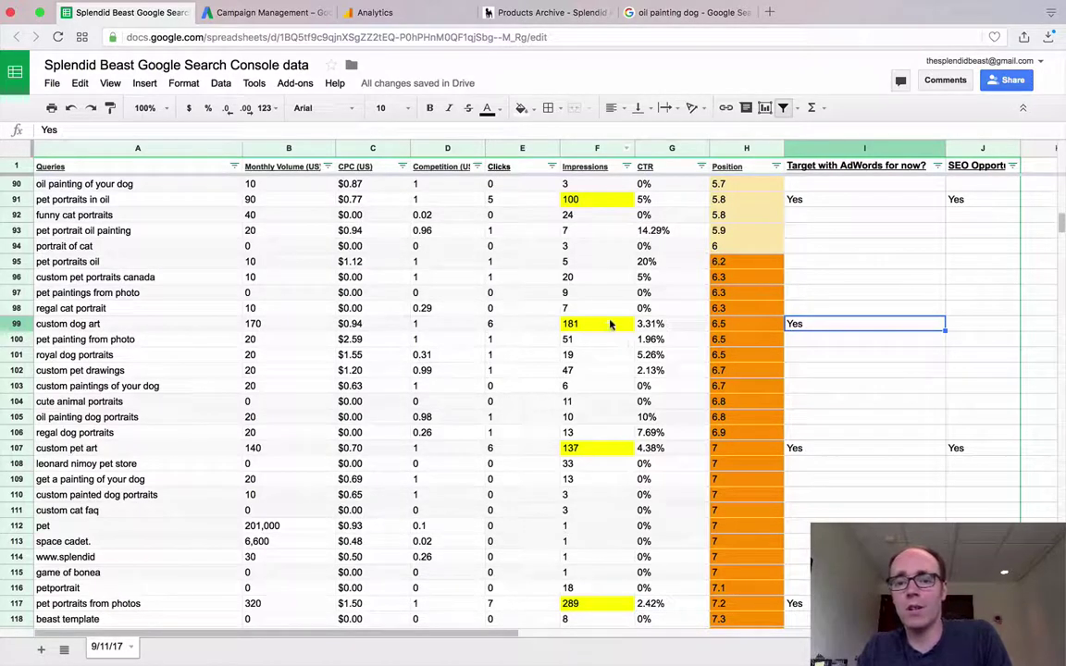
pyautogui.click(594, 321)
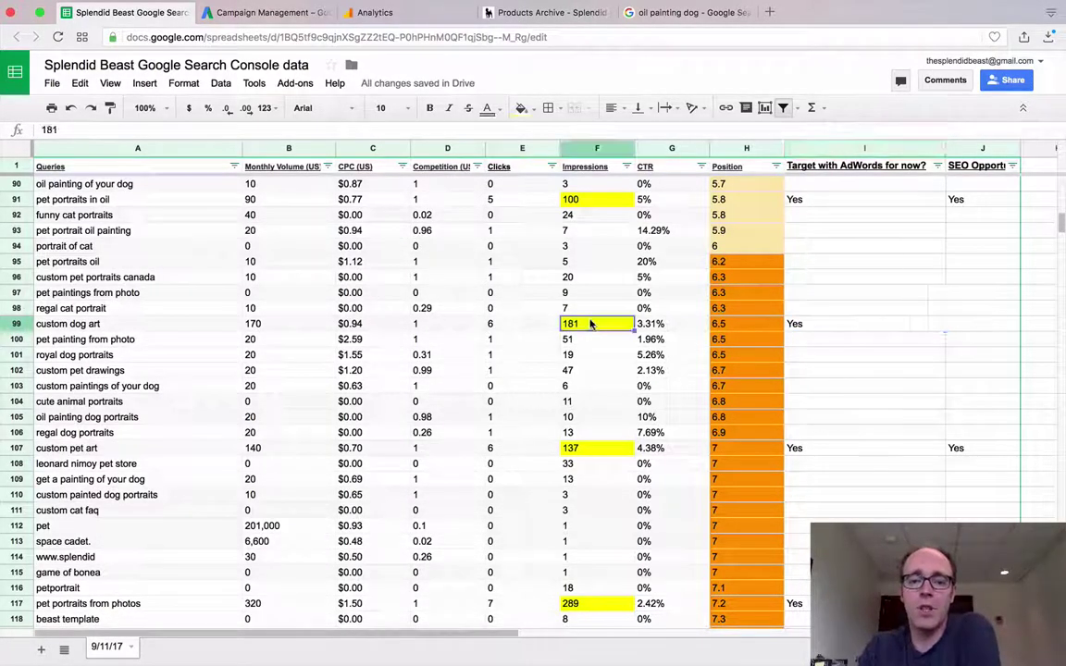
pyautogui.click(583, 201)
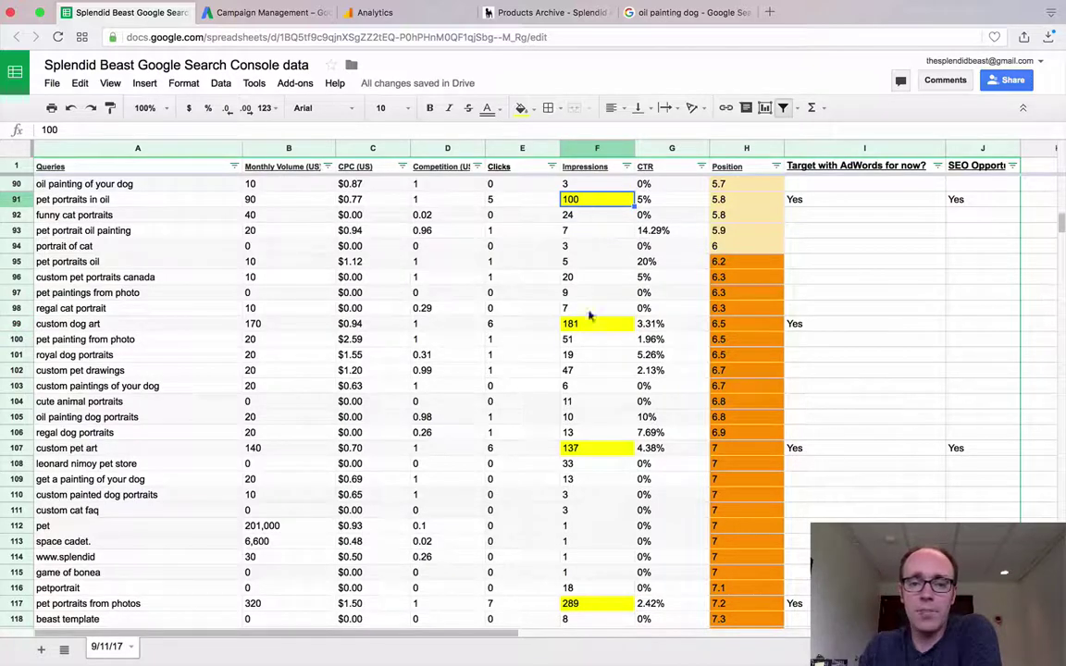
# - Check pet portraits from photos' competition, 289 impressions, 2.42% CTR and 7.2 position
pyautogui.scroll(-2, 594, 354)
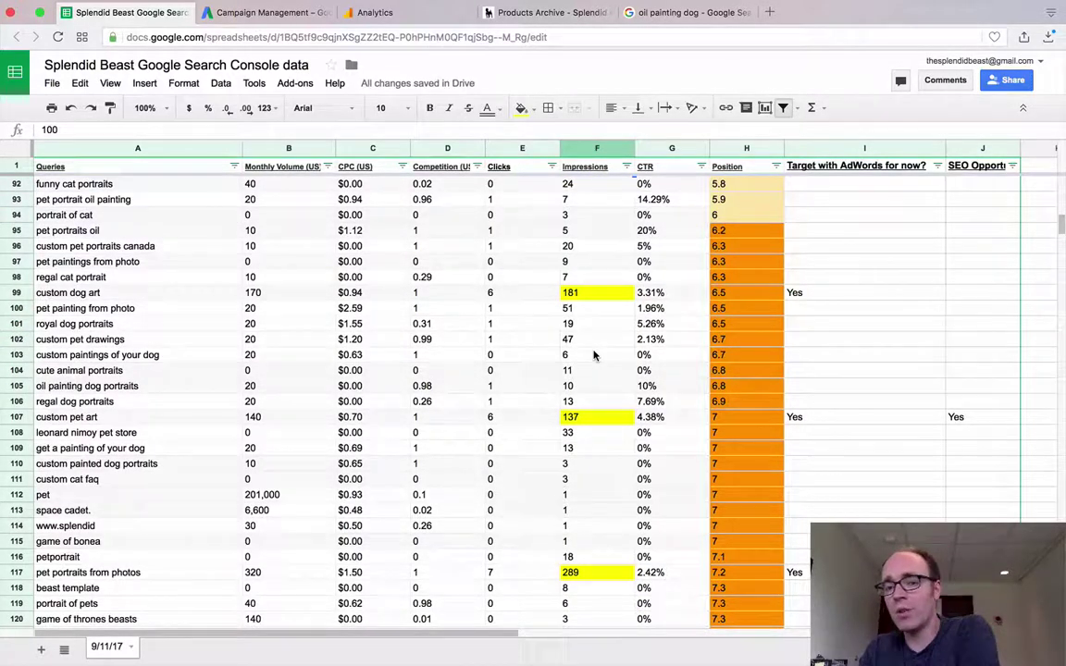
pyautogui.scroll(-9, 597, 370)
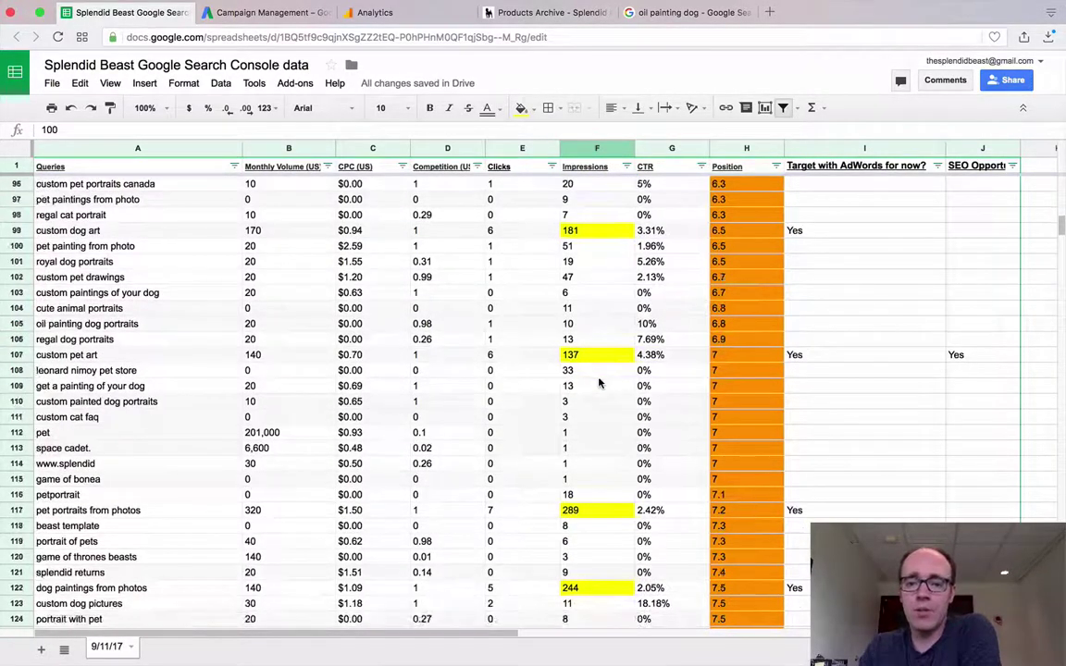
pyautogui.scroll(-11, 599, 383)
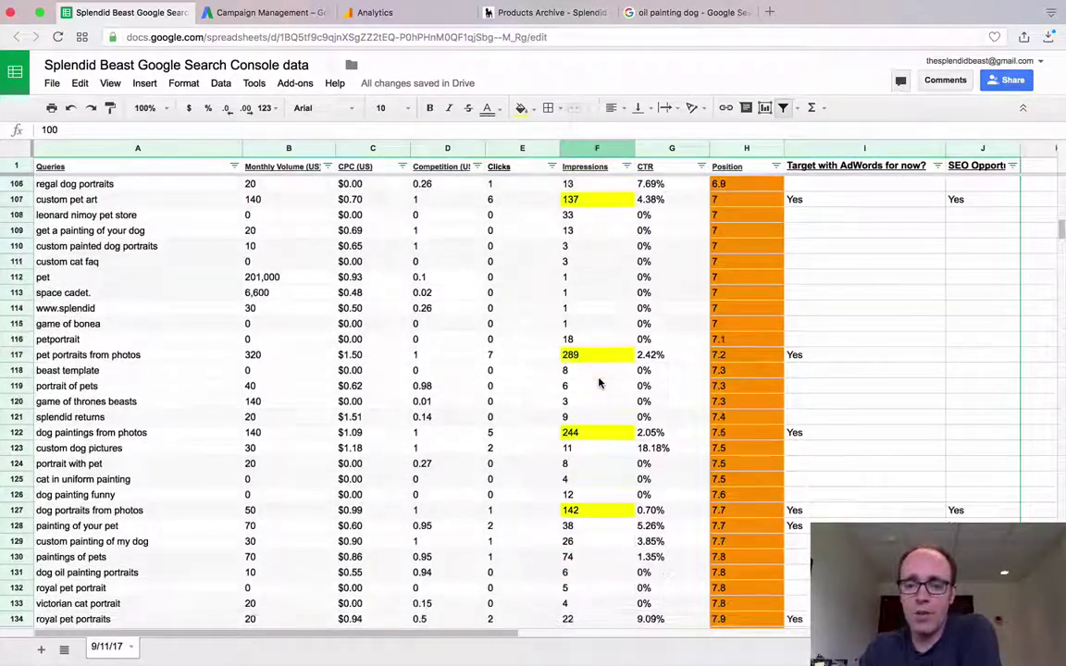
pyautogui.click(599, 263)
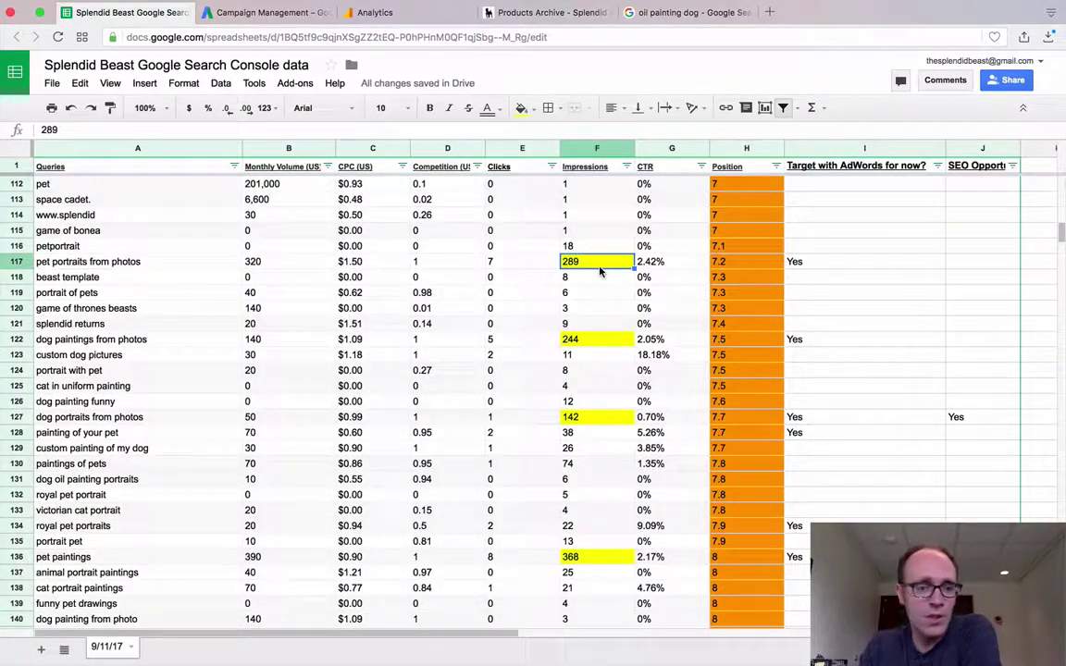
pyautogui.press('Left')
pyautogui.press('Left')
pyautogui.press('Left')
pyautogui.press('Left')
pyautogui.press('Left')
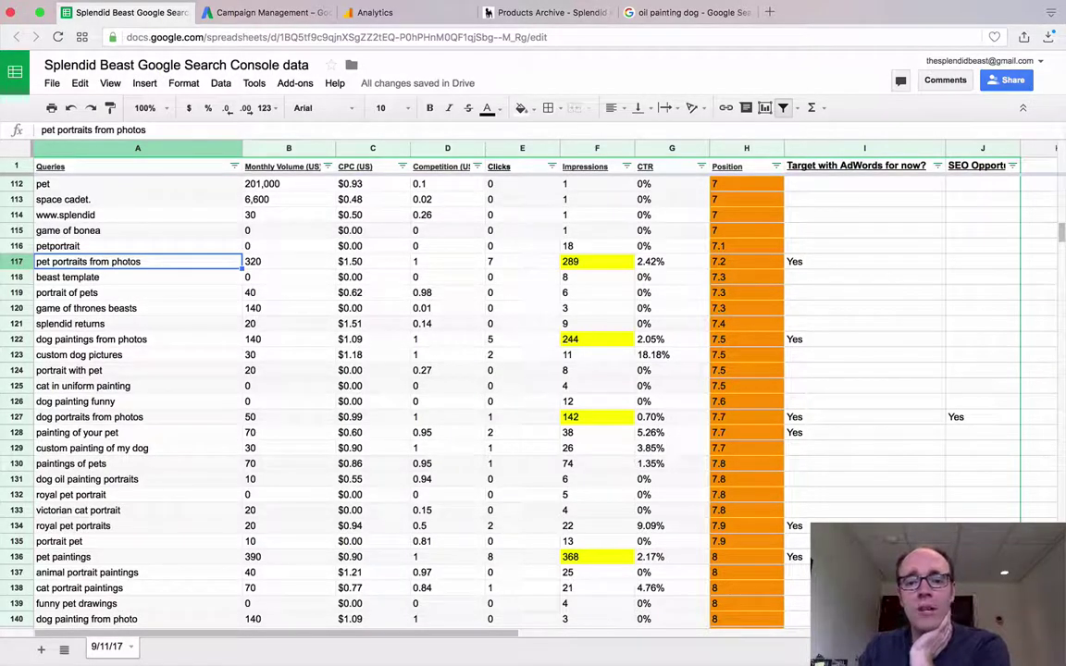
pyautogui.press('Right')
pyautogui.press('Right')
pyautogui.press('Right')
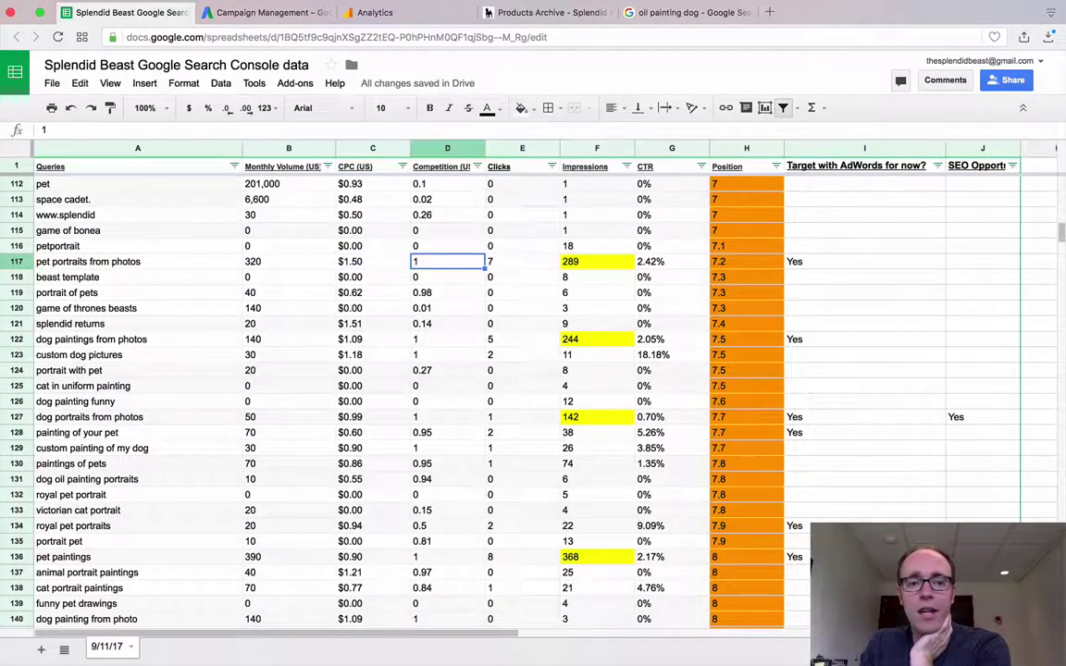
pyautogui.press('Right')
pyautogui.press('Right')
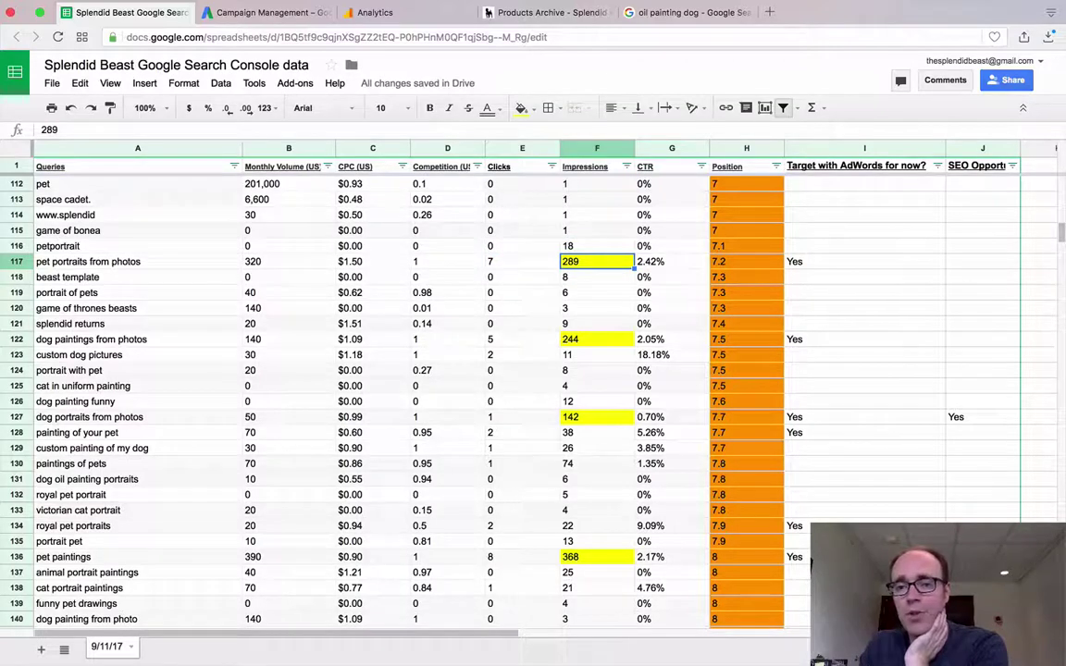
pyautogui.press('Right')
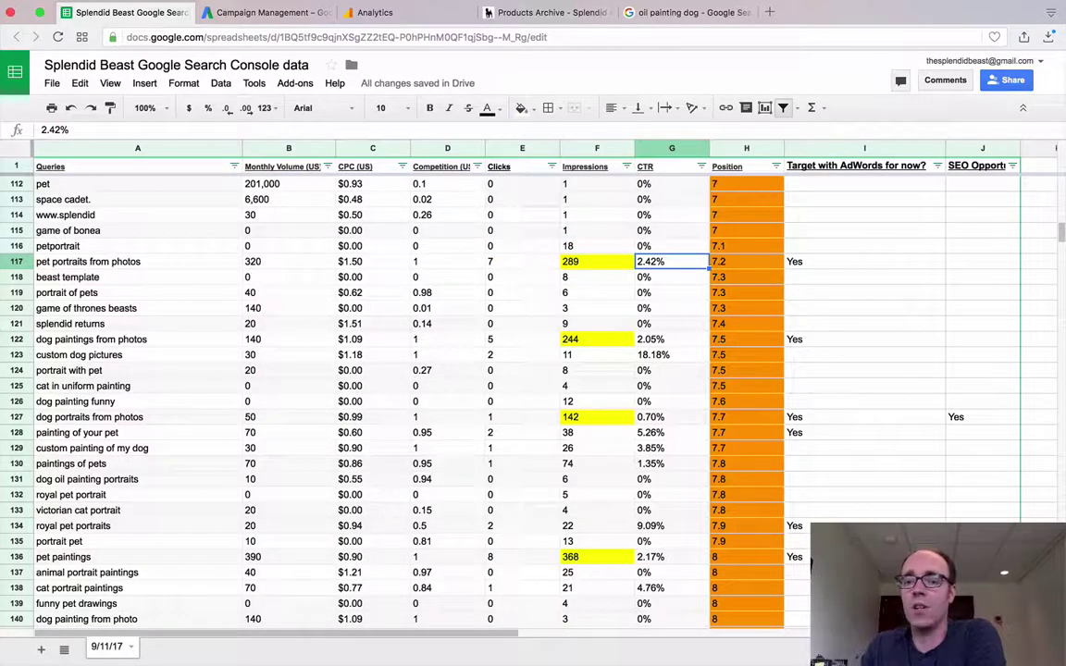
pyautogui.press('Right')
pyautogui.press('Right')
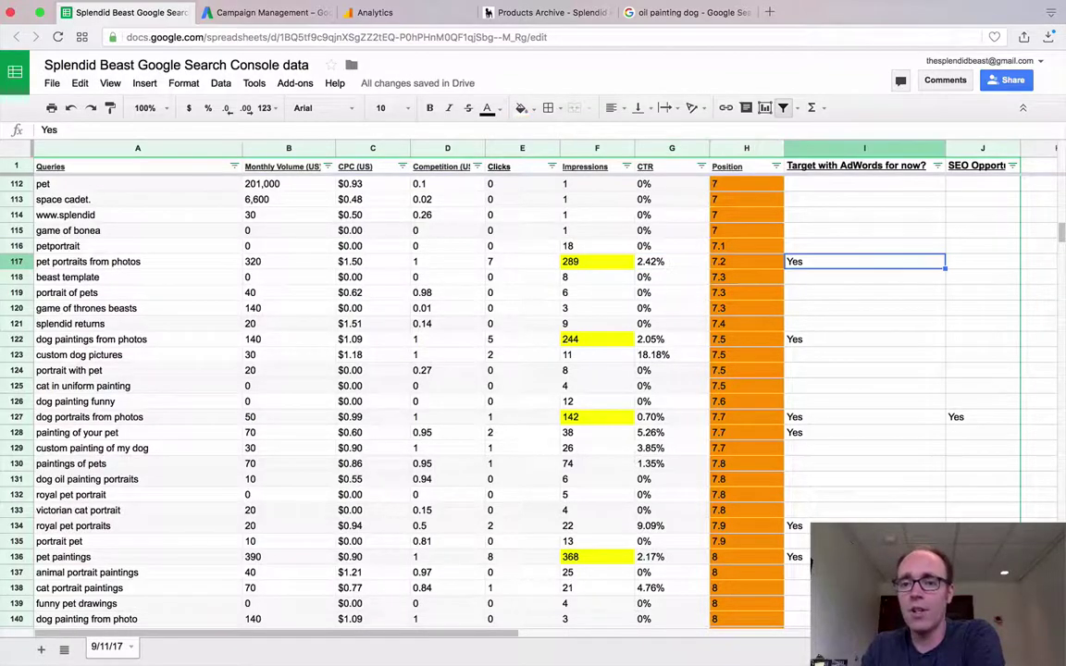
# - Compare dog paintings (484) and animal portraits (397) impressions, and CTRs of 1.51%, 1.55%, 1.82%
pyautogui.scroll(-12, 555, 402)
pyautogui.scroll(-10, 546, 409)
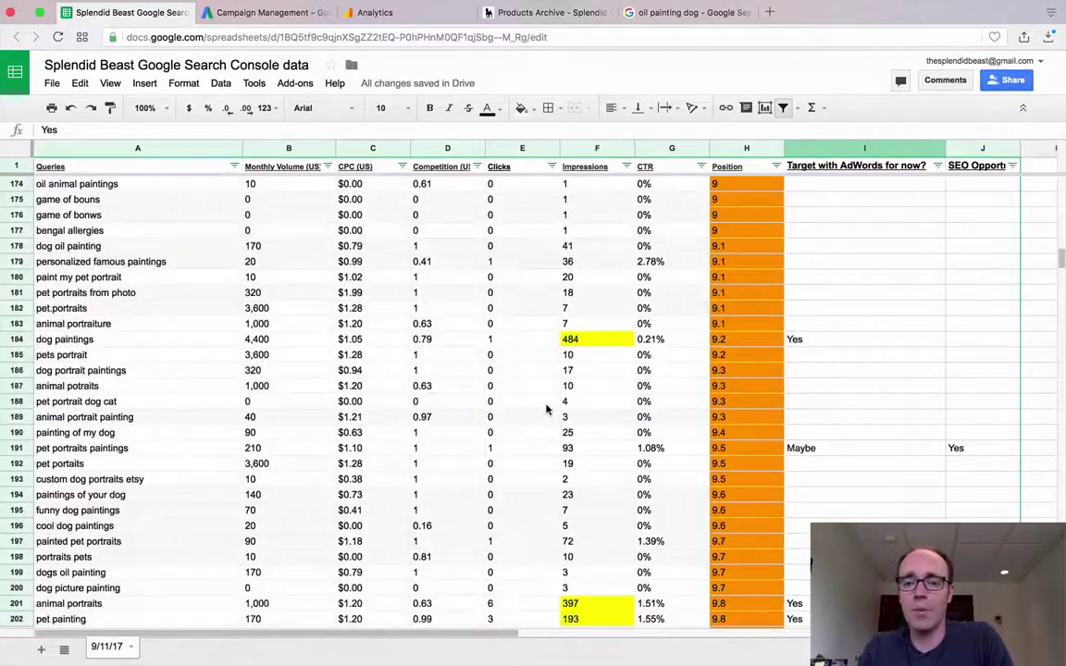
pyautogui.click(601, 248)
pyautogui.press('Down')
pyautogui.press('Down')
pyautogui.press('Down')
pyautogui.press('Down')
pyautogui.press('Down')
pyautogui.press('Down')
pyautogui.press('Down')
pyautogui.press('Down')
pyautogui.press('Down')
pyautogui.press('Down')
pyautogui.press('Down')
pyautogui.press('Down')
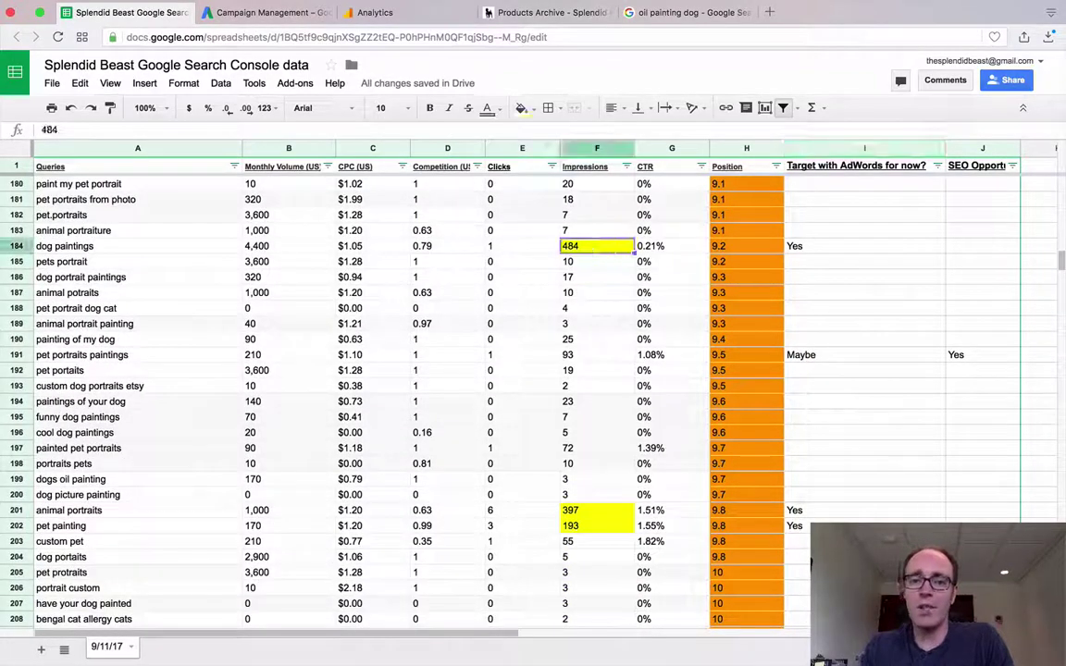
pyautogui.press('Down')
pyautogui.press('Down')
pyautogui.press('Down')
pyautogui.press('Down')
pyautogui.press('Down')
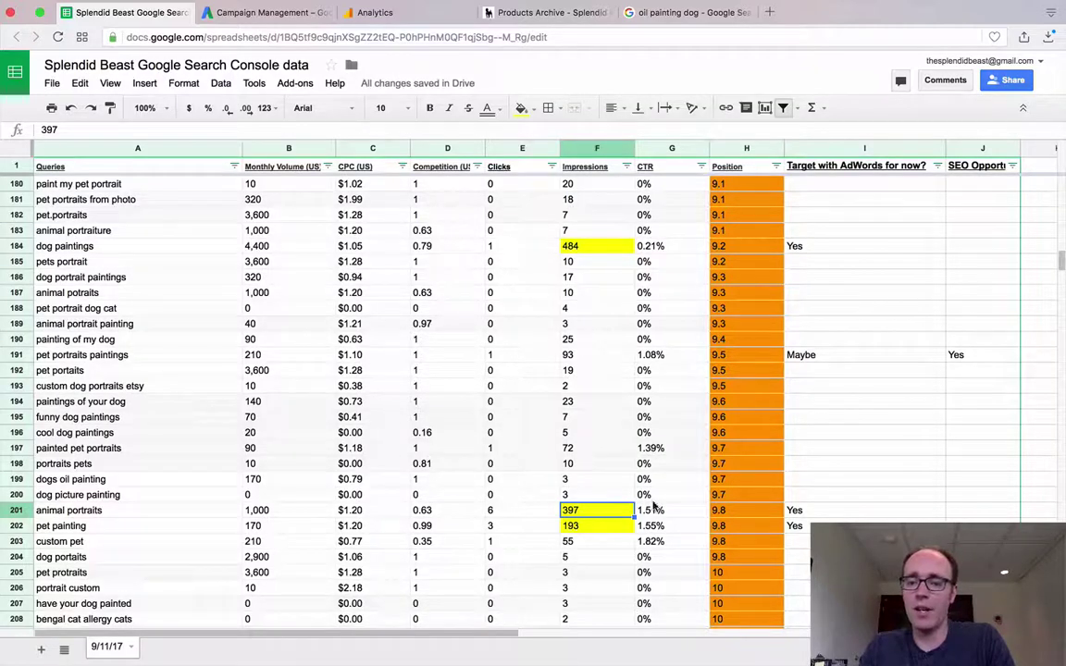
pyautogui.press('Right')
pyautogui.press('Left')
pyautogui.press('Left')
pyautogui.press('Left')
pyautogui.press('Left')
pyautogui.press('Left')
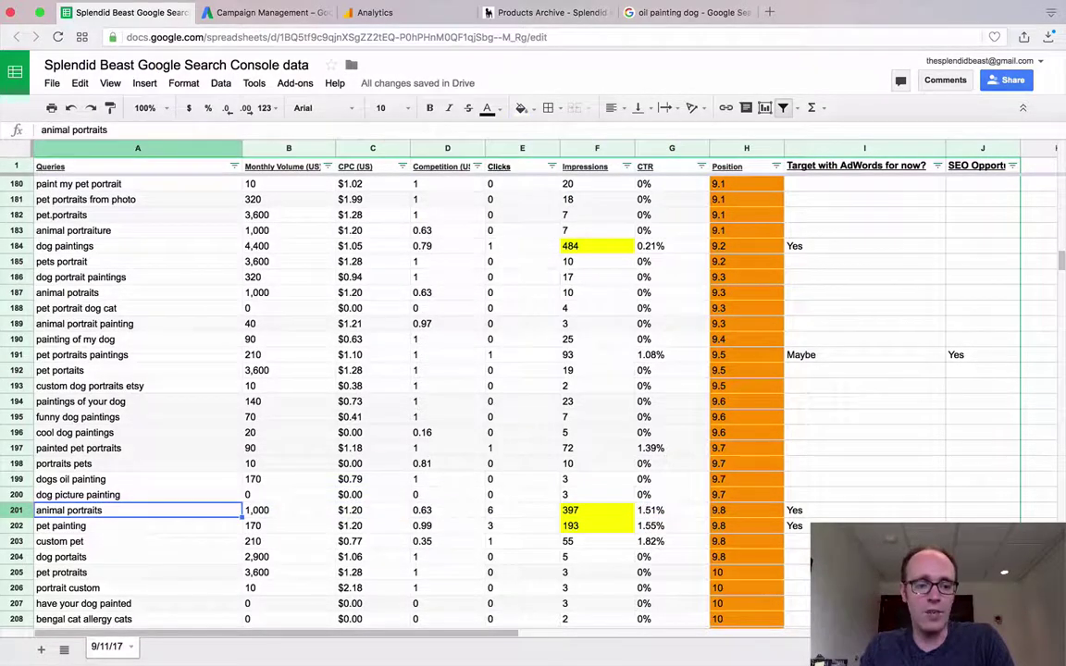
pyautogui.press('Down')
pyautogui.press('Right')
pyautogui.press('Right')
pyautogui.press('Right')
pyautogui.press('Right')
pyautogui.press('Right')
pyautogui.press('Right')
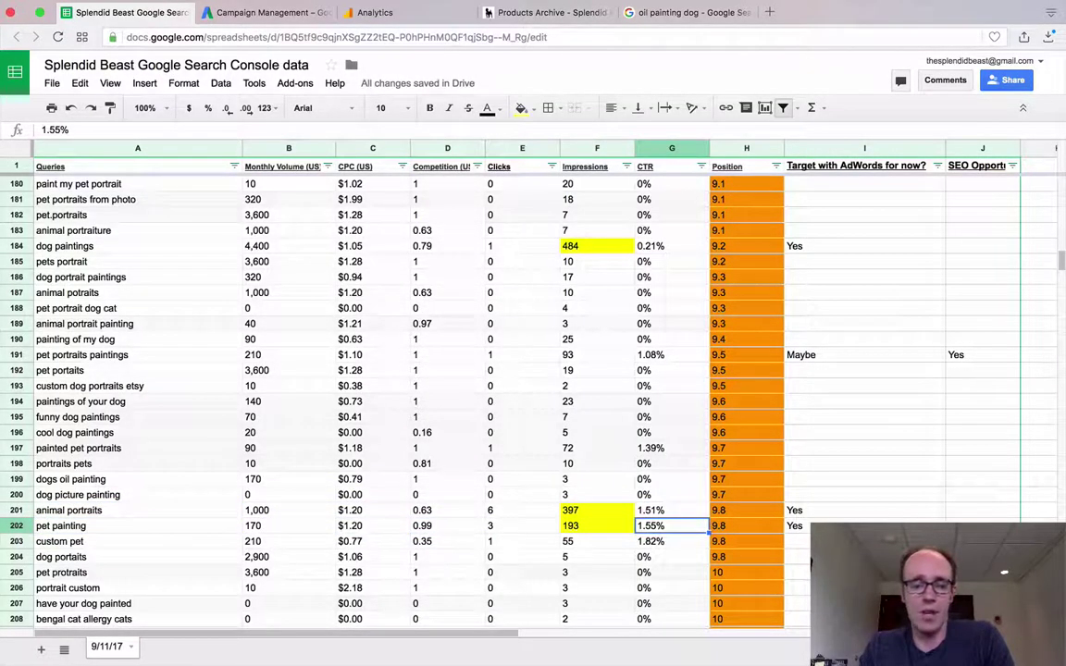
pyautogui.press('Down')
pyautogui.press('Down')
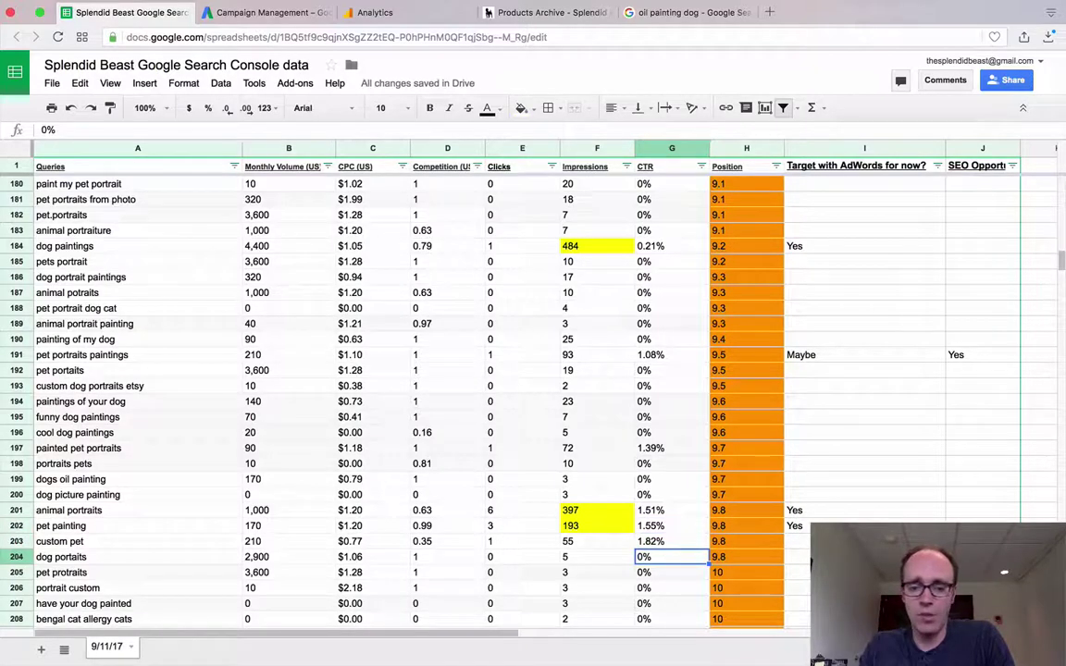
pyautogui.press('Up')
pyautogui.press('Up')
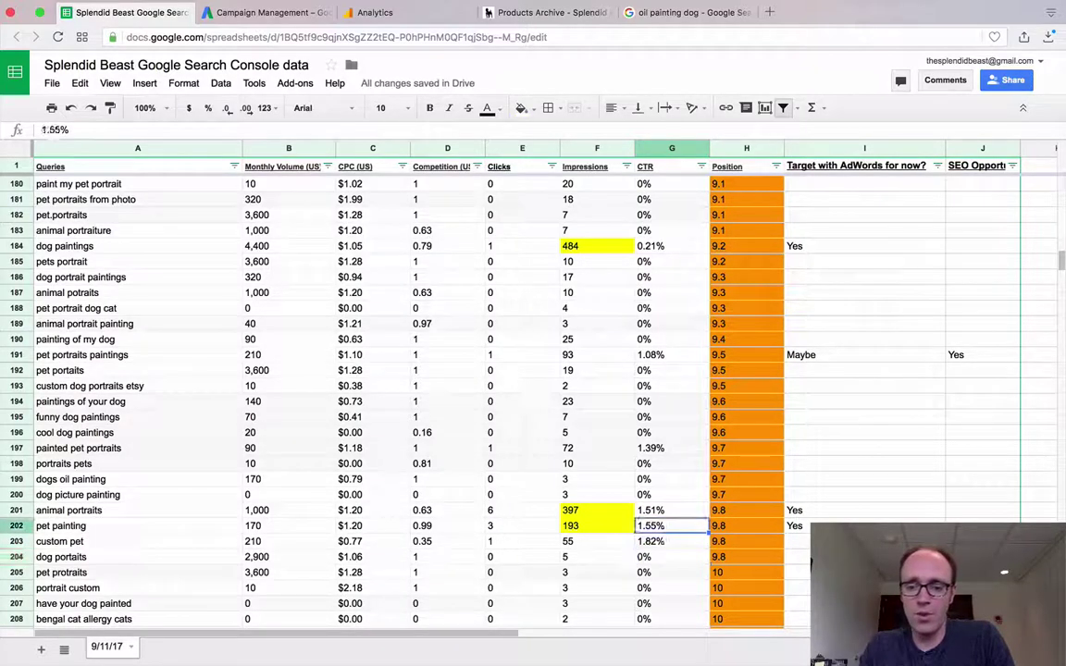
# - Confirm pet painting and animal portraits are marked Yes, then review the SEO opportunity column
pyautogui.click(818, 524)
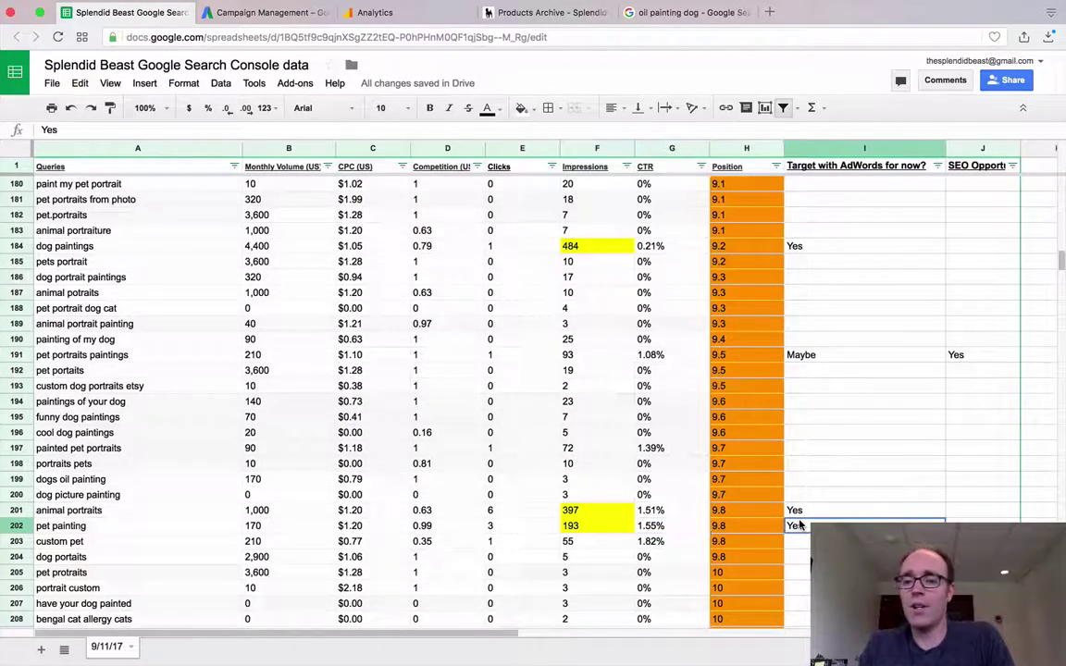
pyautogui.click(818, 511)
pyautogui.click(817, 524)
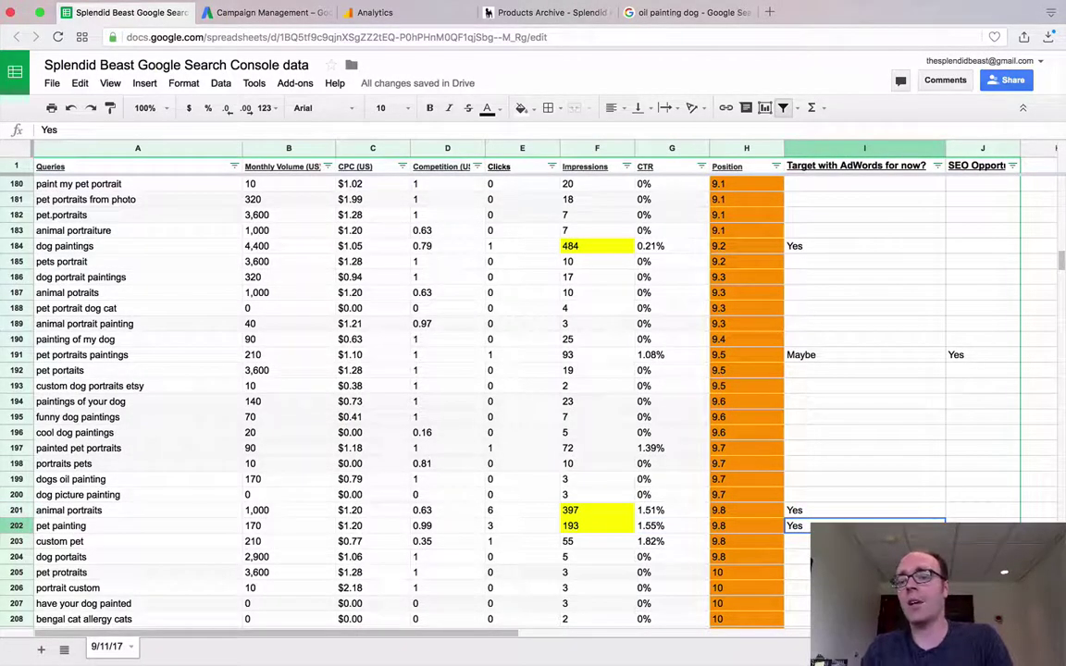
pyautogui.press('Right')
pyautogui.press('Up')
pyautogui.press('Up')
pyautogui.press('Up')
pyautogui.press('Up')
pyautogui.press('Up')
pyautogui.press('Up')
pyautogui.press('Up')
pyautogui.press('Up')
pyautogui.press('Up')
pyautogui.press('Up')
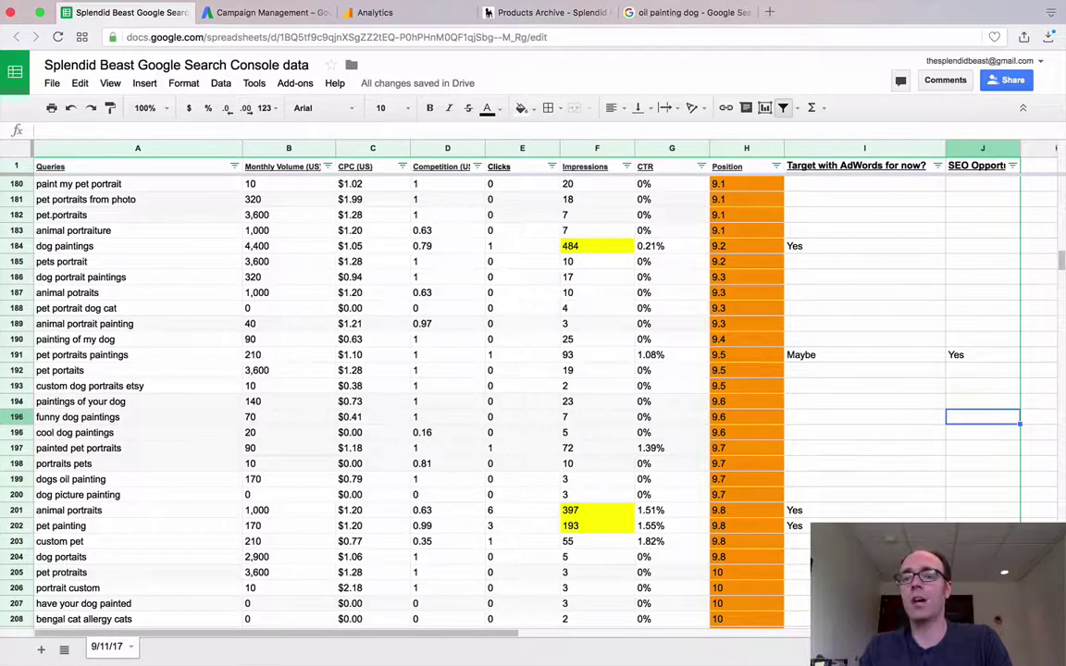
pyautogui.press('Up')
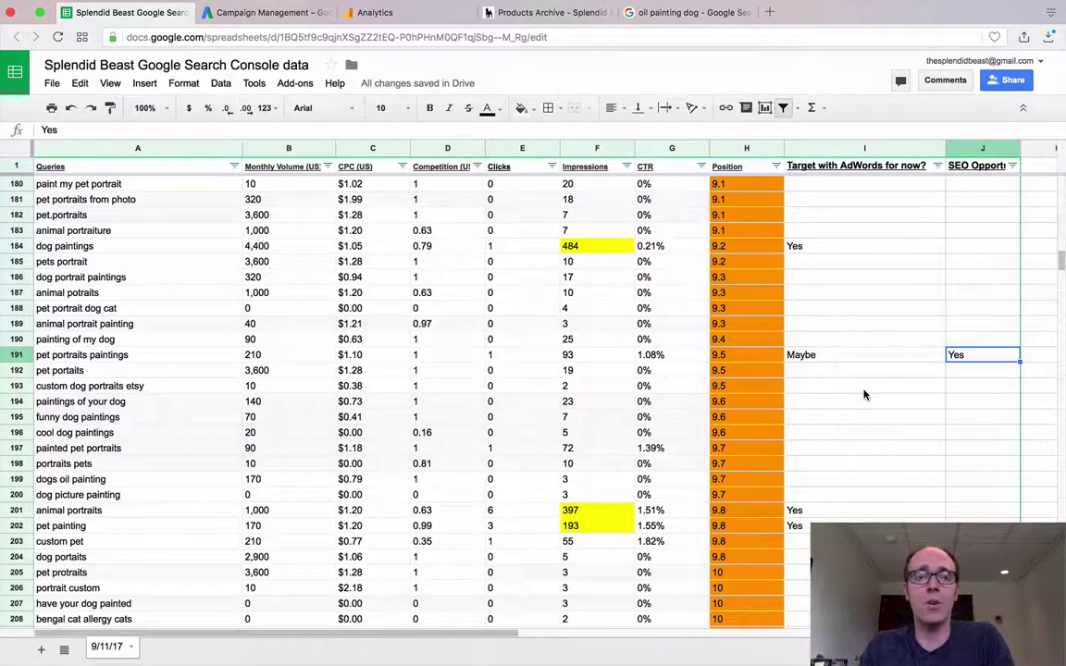
# - Review the Order Received Page Reached conversion action under Tools > Conversions, then return to All campaigns
pyautogui.click(264, 12)
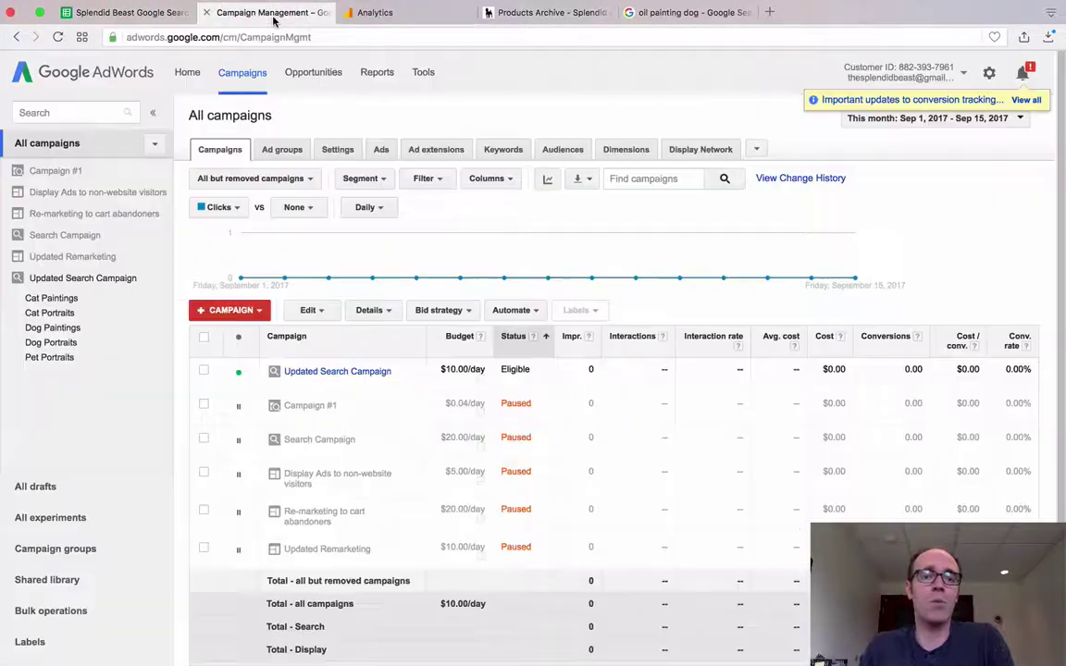
pyautogui.click(423, 74)
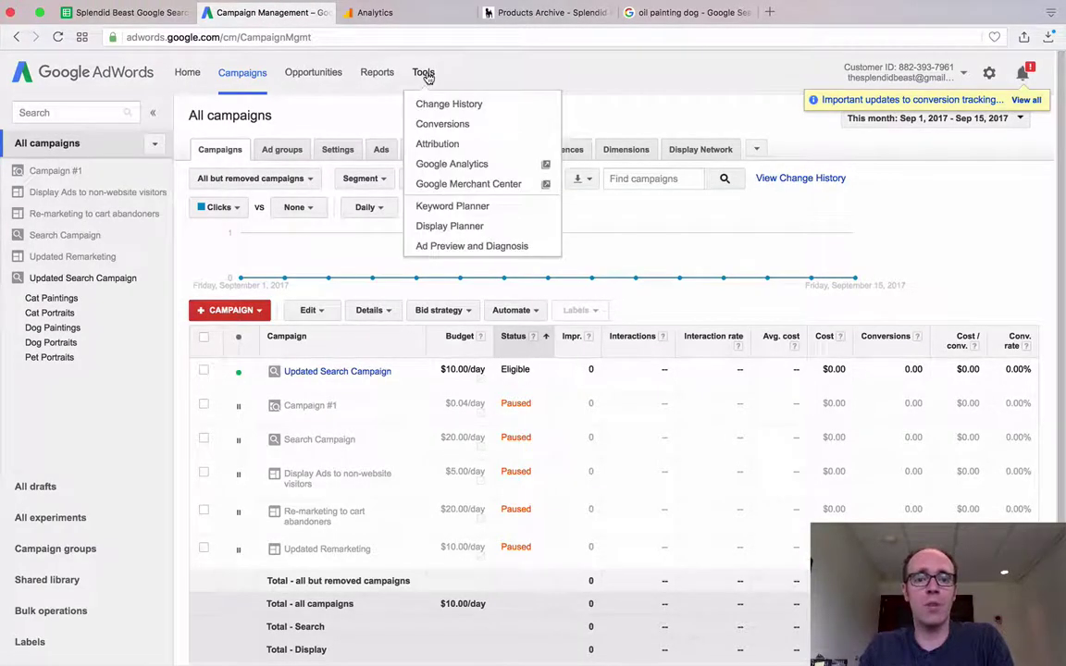
pyautogui.click(452, 125)
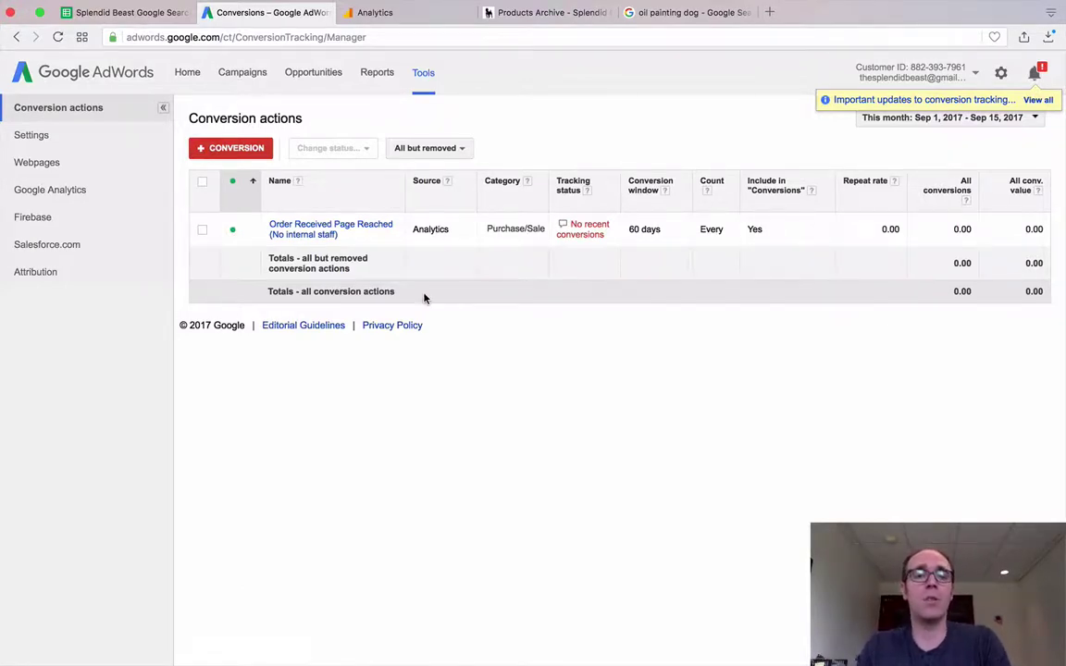
pyautogui.click(246, 76)
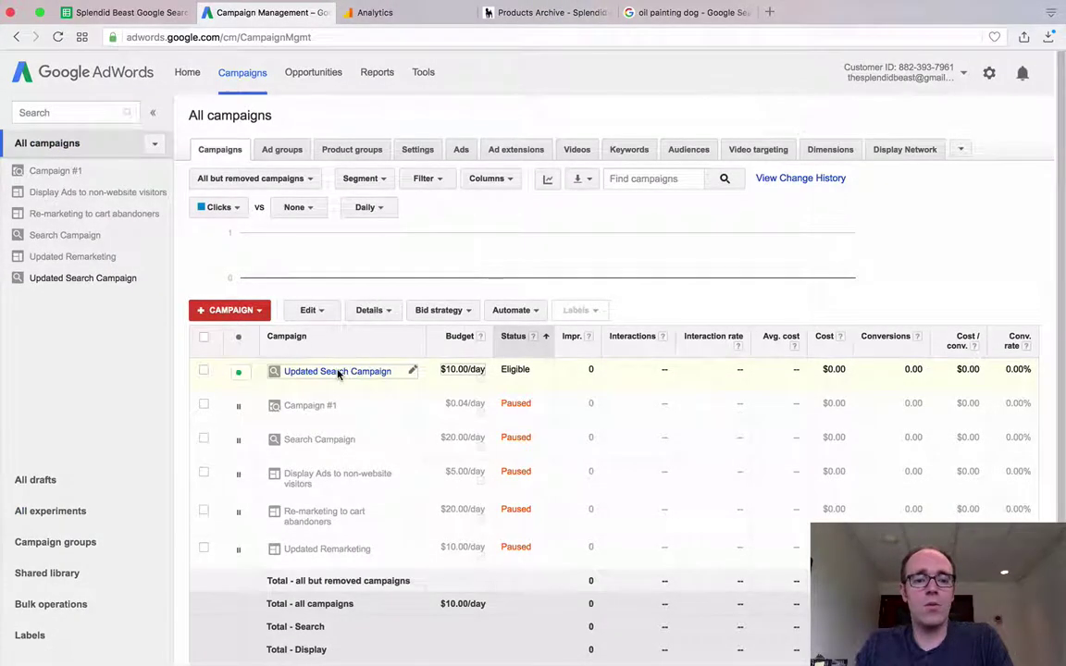
# - Open Updated Search Campaign and scroll to its five ad groups, including Dog Paintings
pyautogui.click(338, 371)
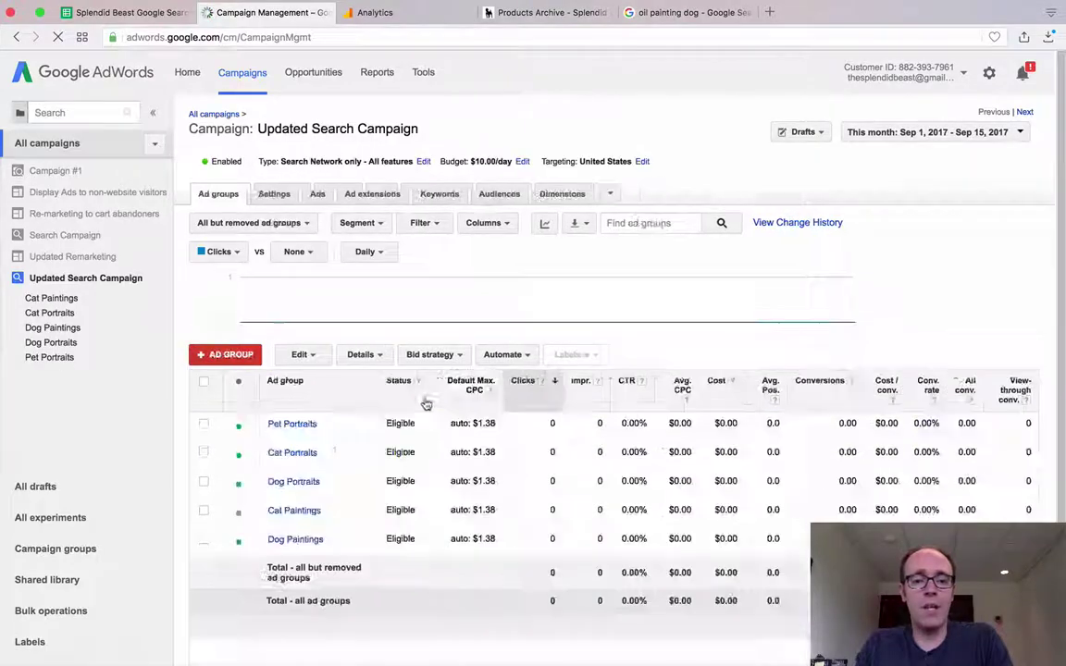
pyautogui.scroll(-2, 452, 421)
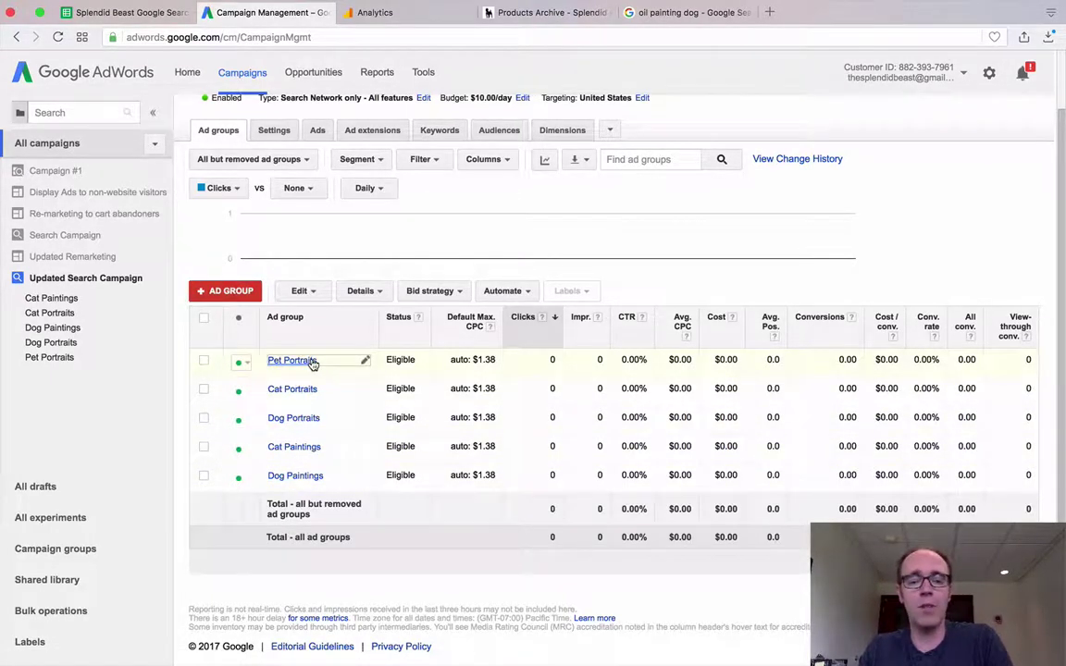
# - Filter the Target with AdWords for now? column to show only Yes rows
pyautogui.click(136, 14)
pyautogui.click(810, 247)
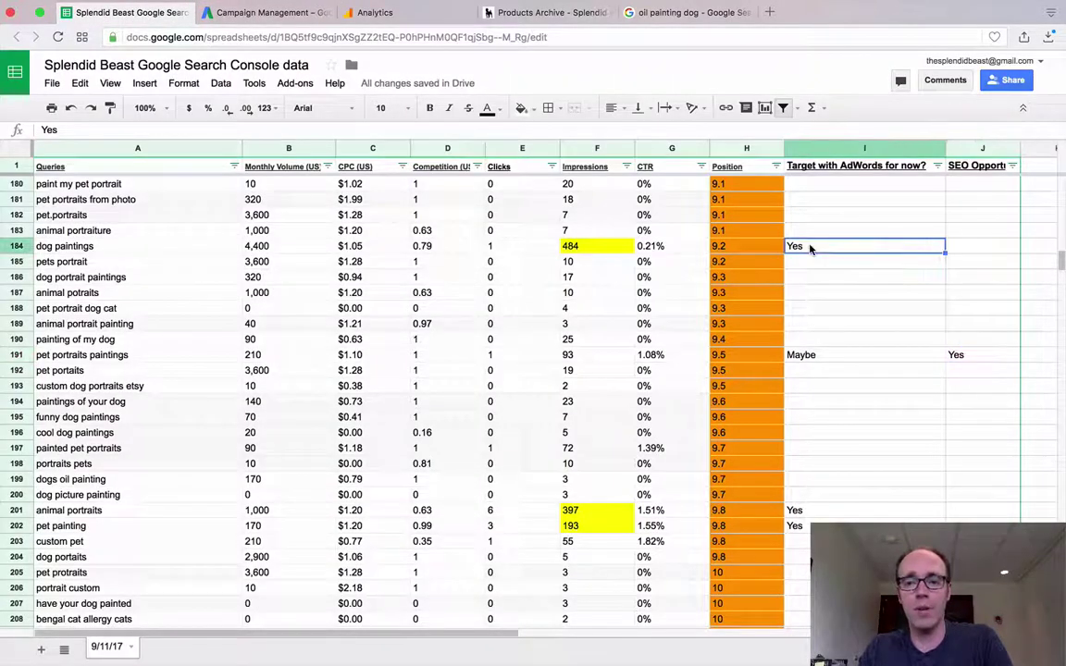
pyautogui.click(938, 166)
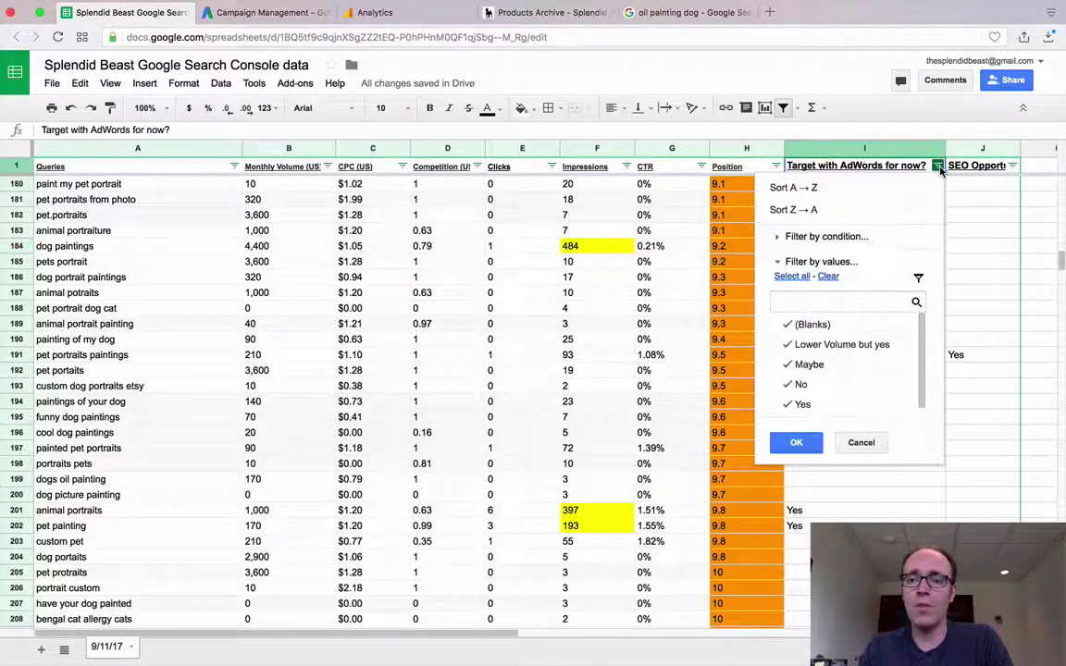
pyautogui.click(828, 276)
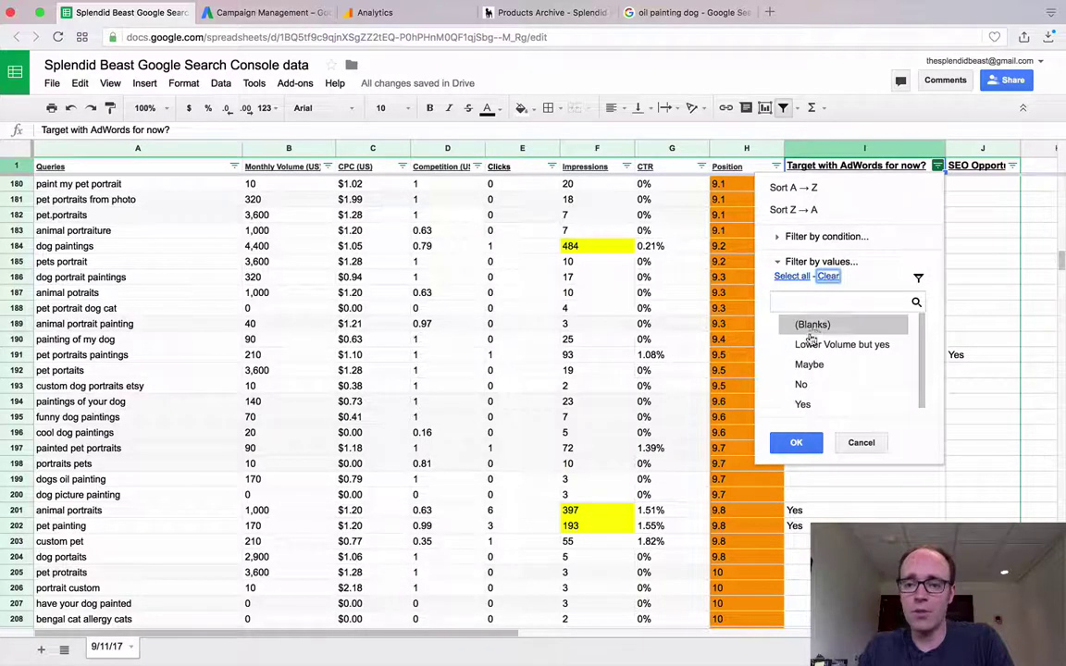
pyautogui.click(802, 406)
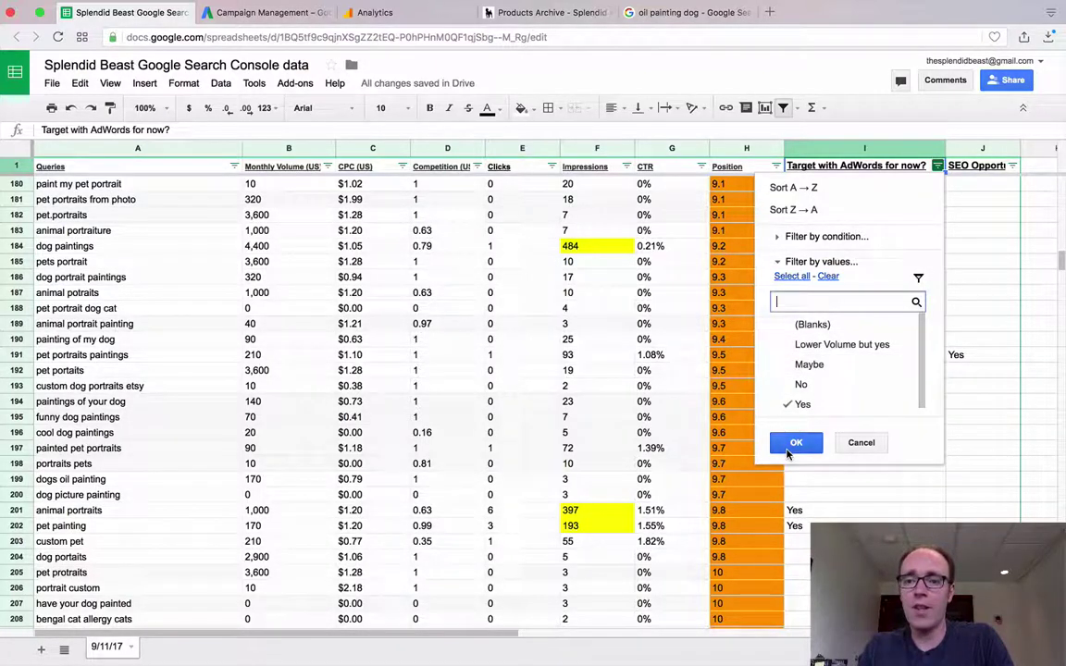
pyautogui.click(798, 444)
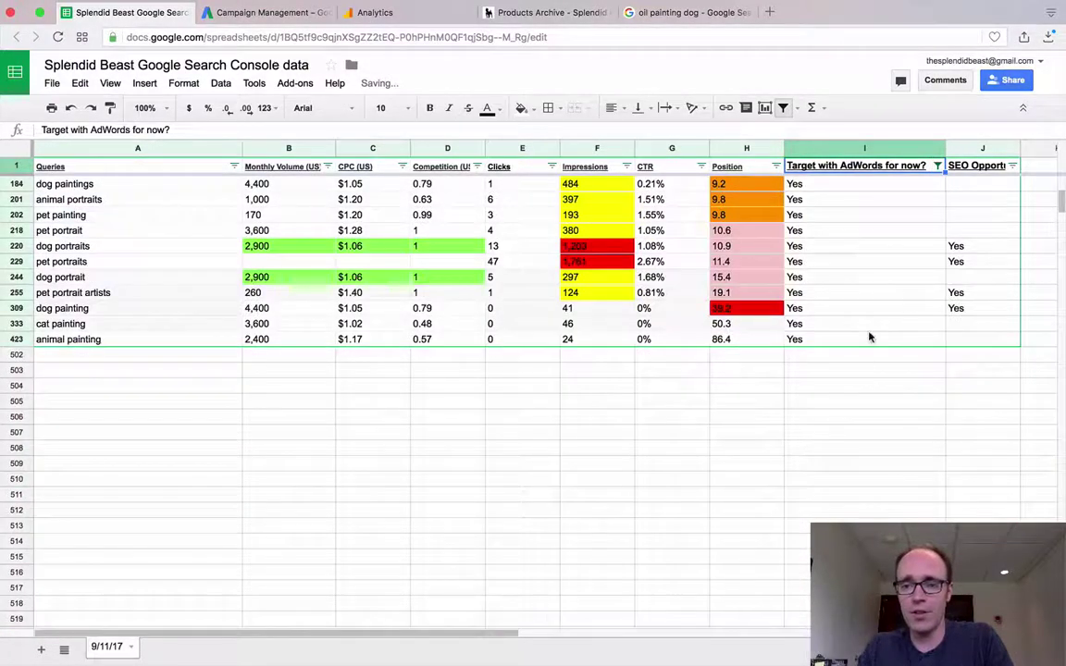
pyautogui.scroll(5, 870, 338)
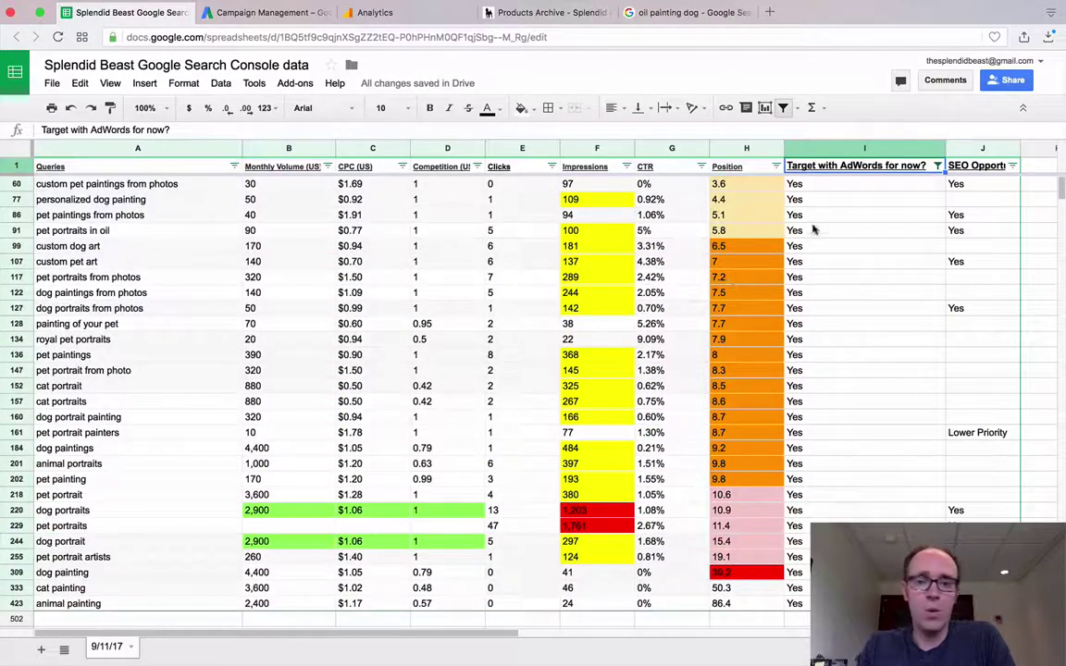
# - Review the dog painting row's monthly volume, CPC, impressions and 39.2 average position
pyautogui.click(600, 200)
pyautogui.press('Right')
pyautogui.press('Right')
pyautogui.press('Up')
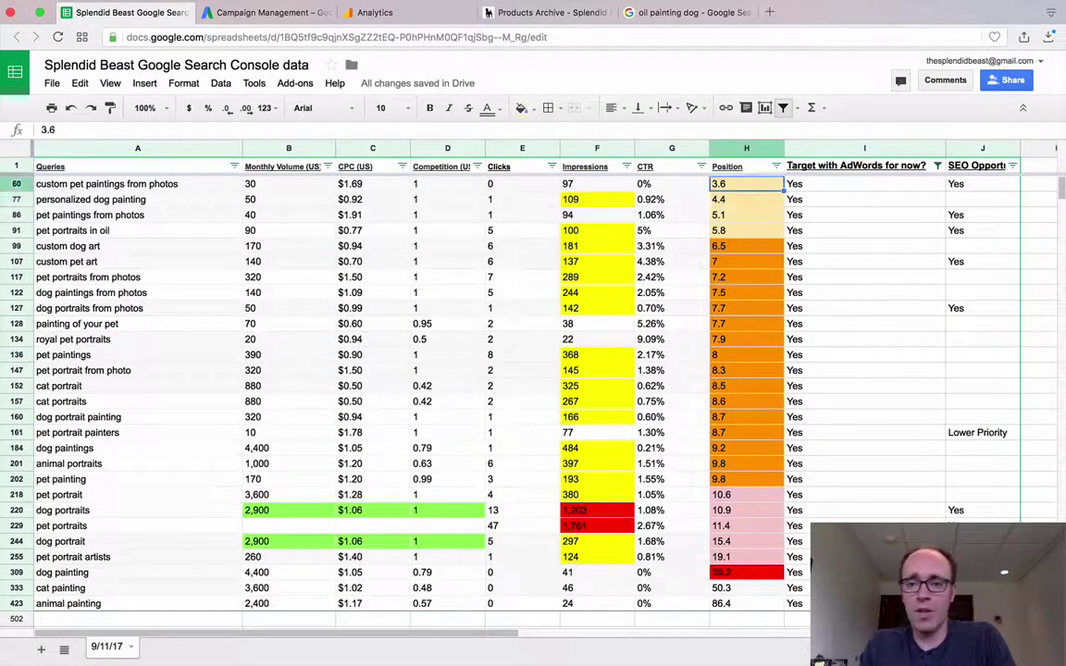
pyautogui.press('Down')
pyautogui.press('Down')
pyautogui.press('Down')
pyautogui.press('Down')
pyautogui.press('Down')
pyautogui.scroll(-1, 602, 305)
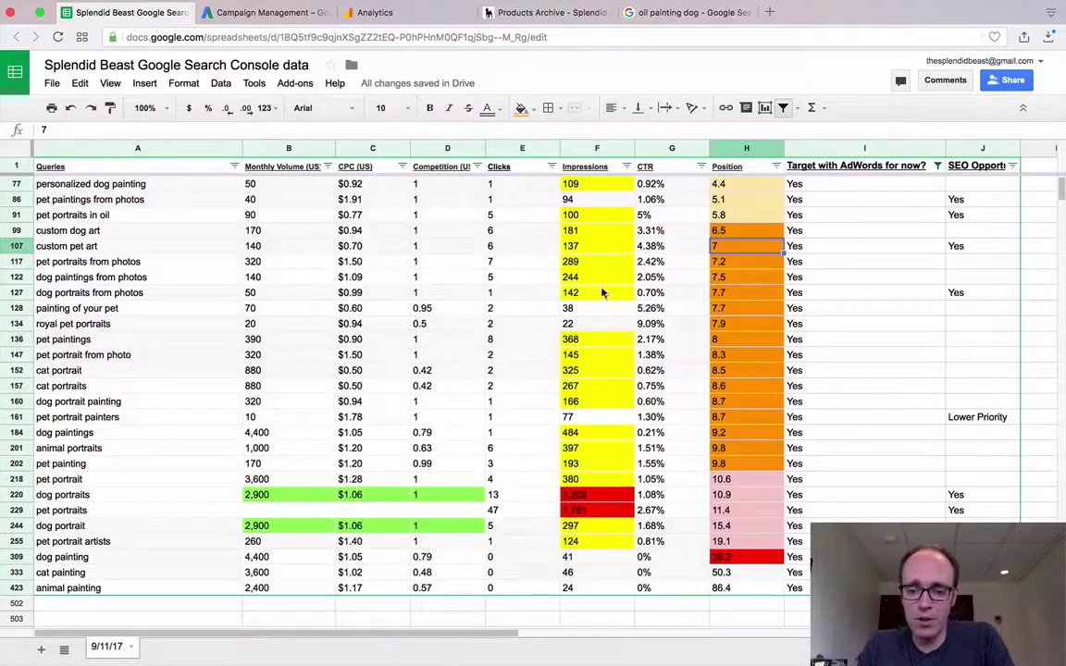
pyautogui.click(209, 559)
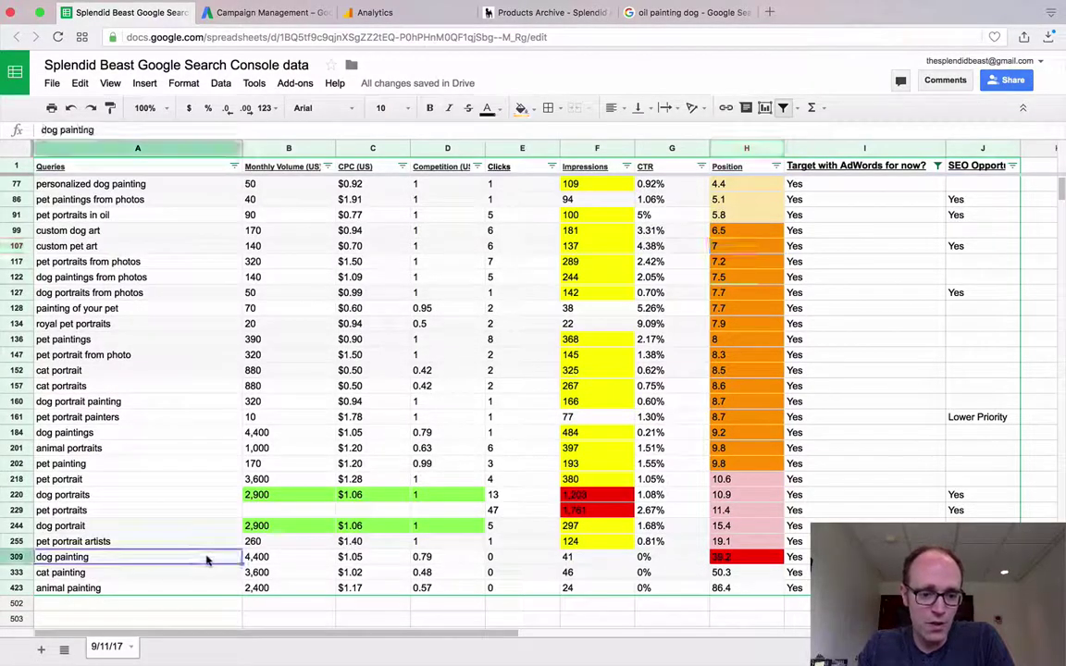
pyautogui.press('Right')
pyautogui.press('Right')
pyautogui.press('Left')
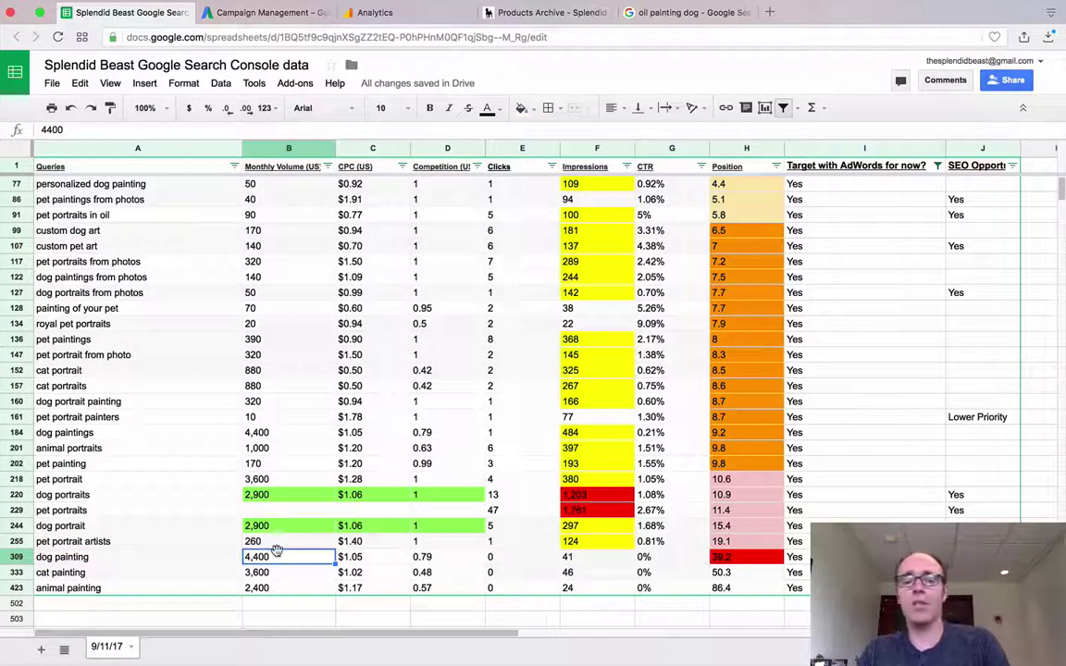
pyautogui.click(560, 558)
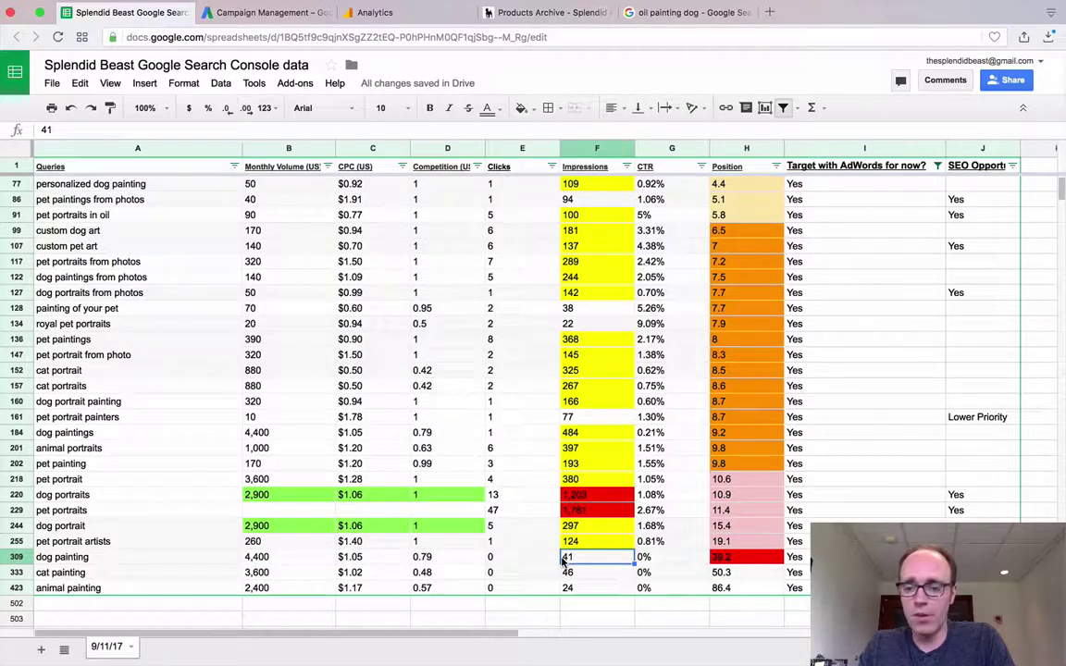
pyautogui.press('Right')
pyautogui.press('Right')
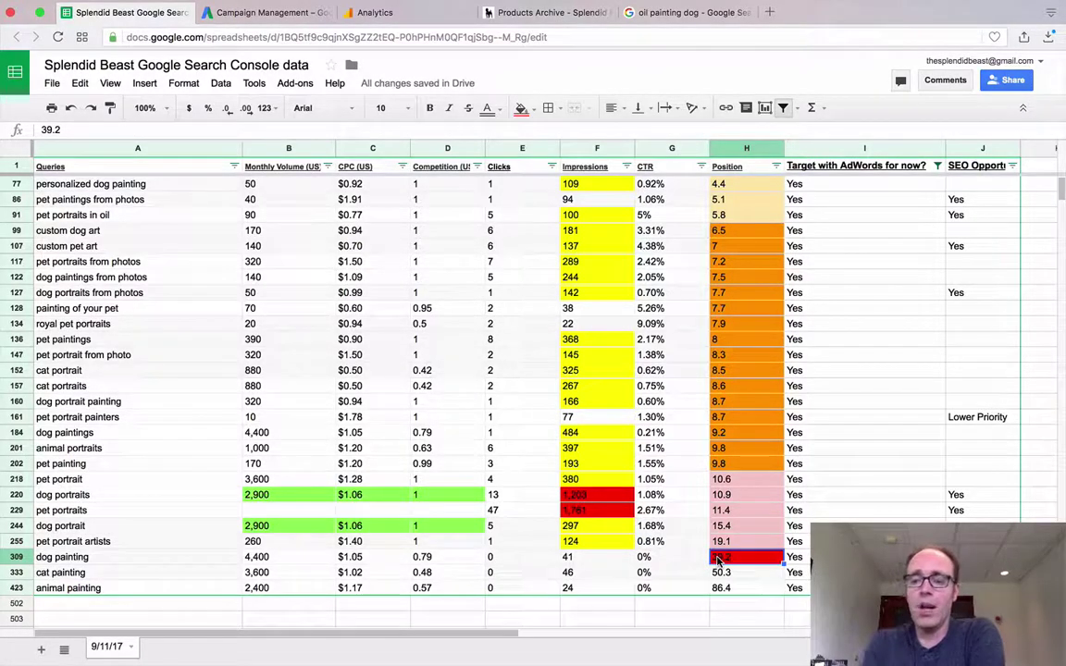
pyautogui.press('Left')
pyautogui.press('Left')
pyautogui.press('Left')
pyautogui.press('Left')
pyautogui.press('Left')
pyautogui.press('Left')
pyautogui.press('Left')
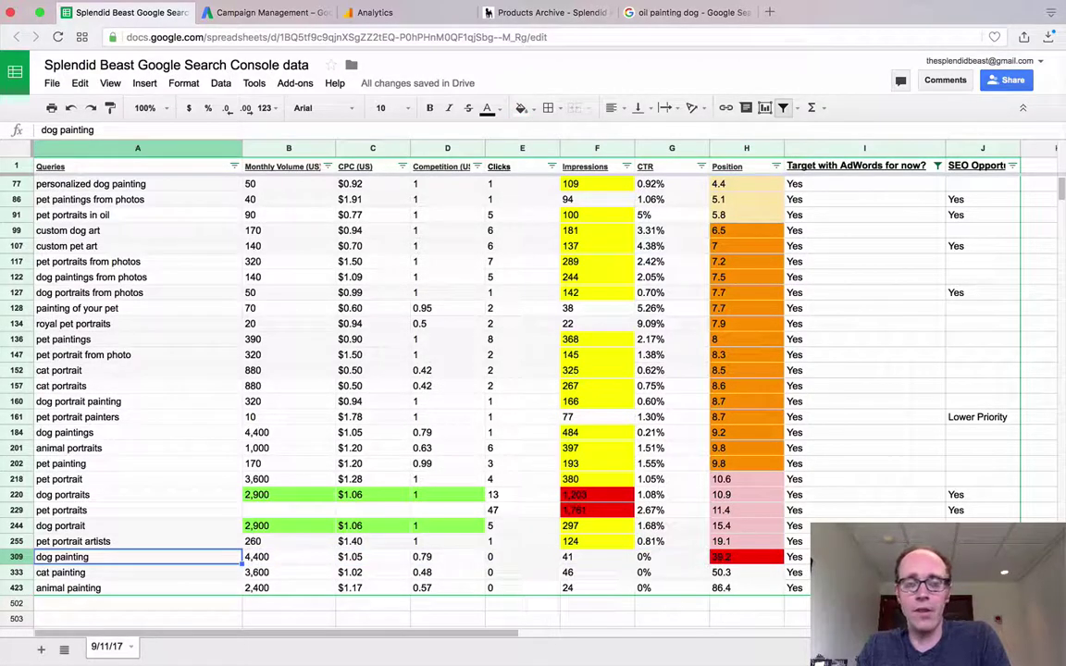
pyautogui.click(373, 557)
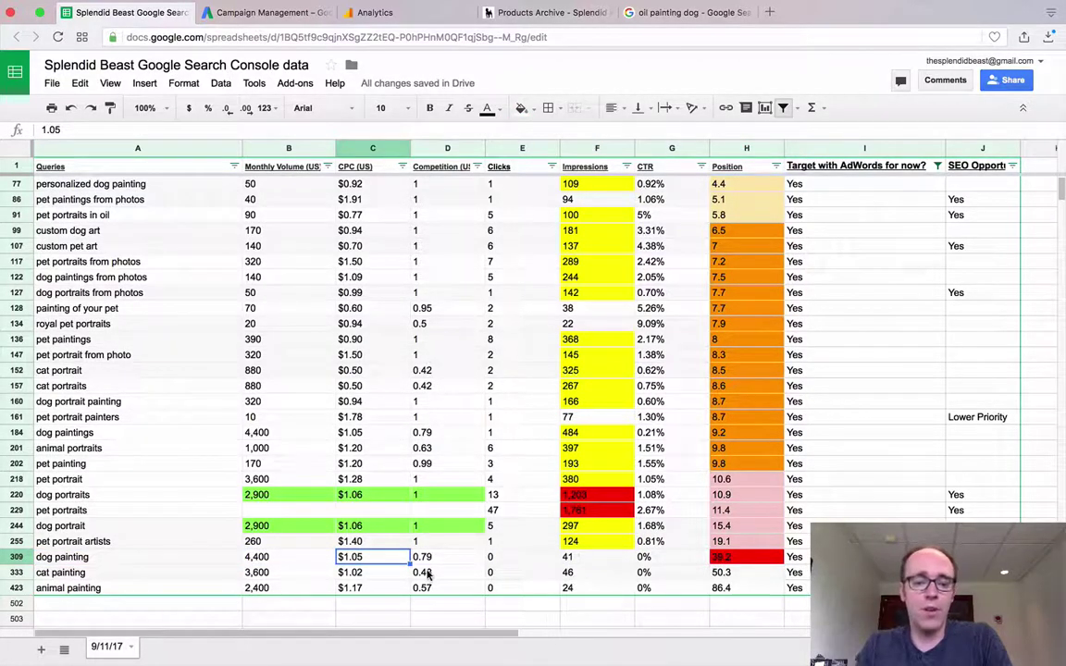
pyautogui.click(174, 561)
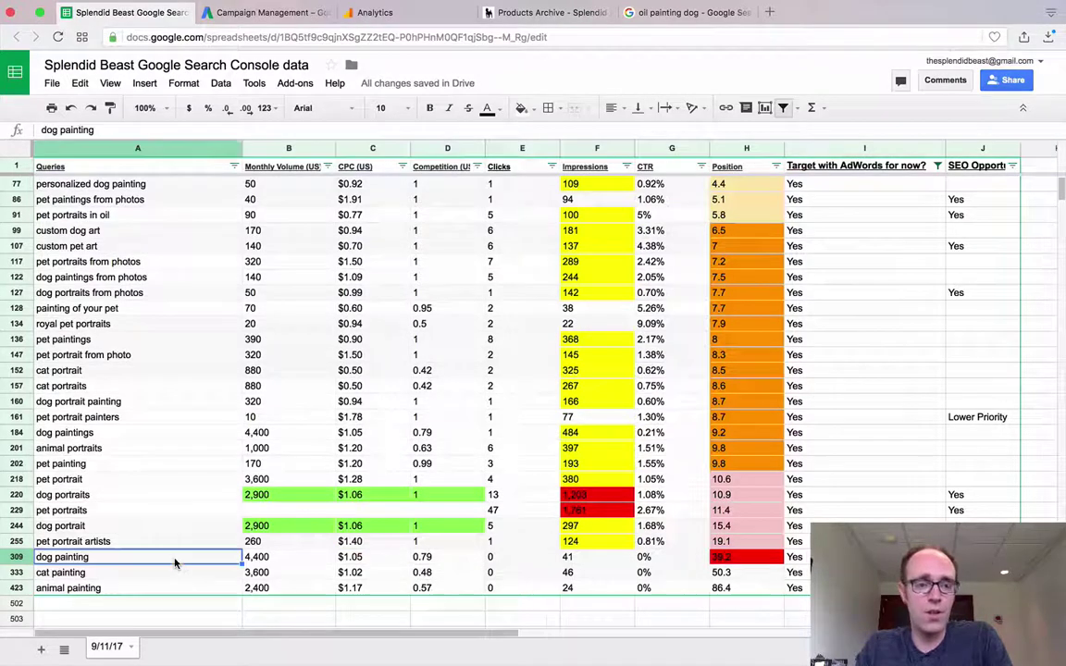
# - Open the Dog Paintings ad group and review its keywords at an enlarged zoom
pyautogui.click(267, 13)
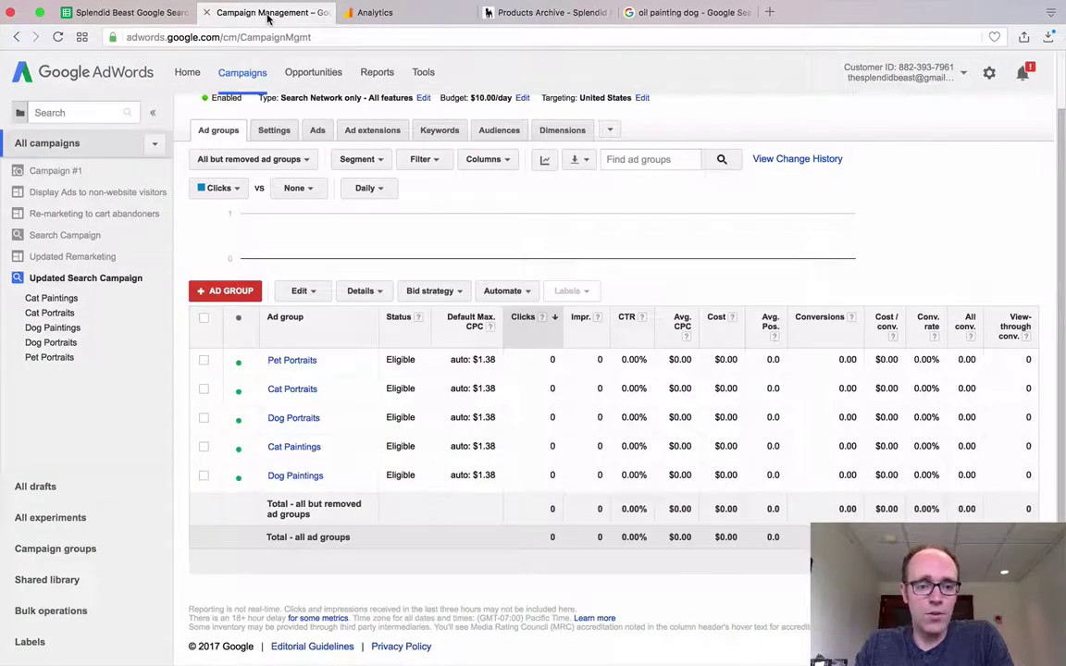
pyautogui.click(294, 477)
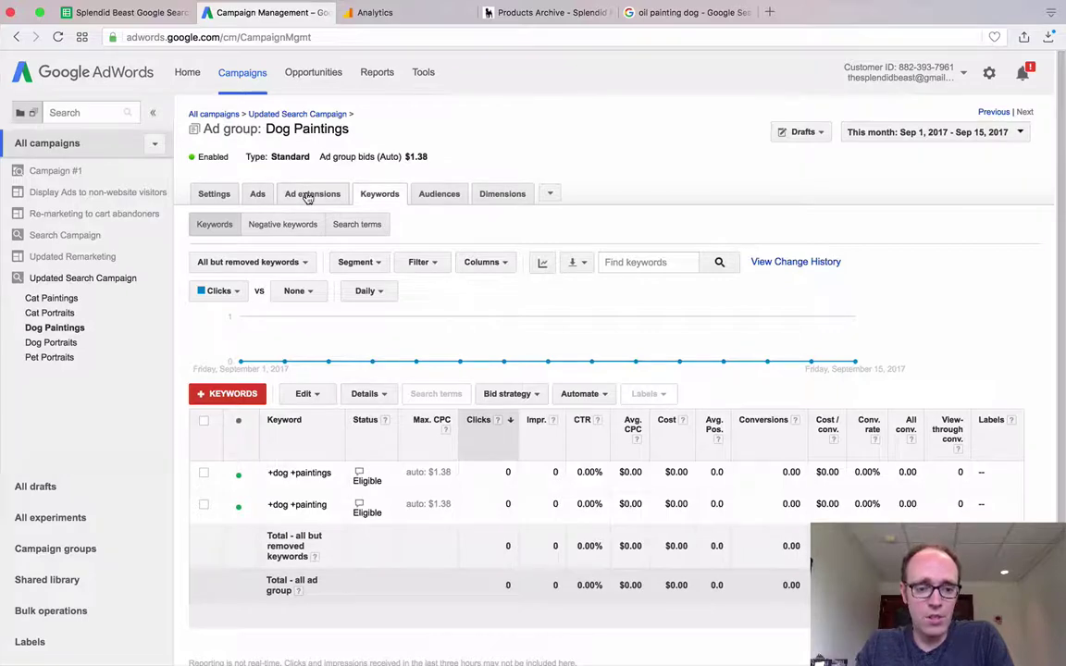
pyautogui.scroll(-1, 453, 395)
pyautogui.scroll(-2, 452, 395)
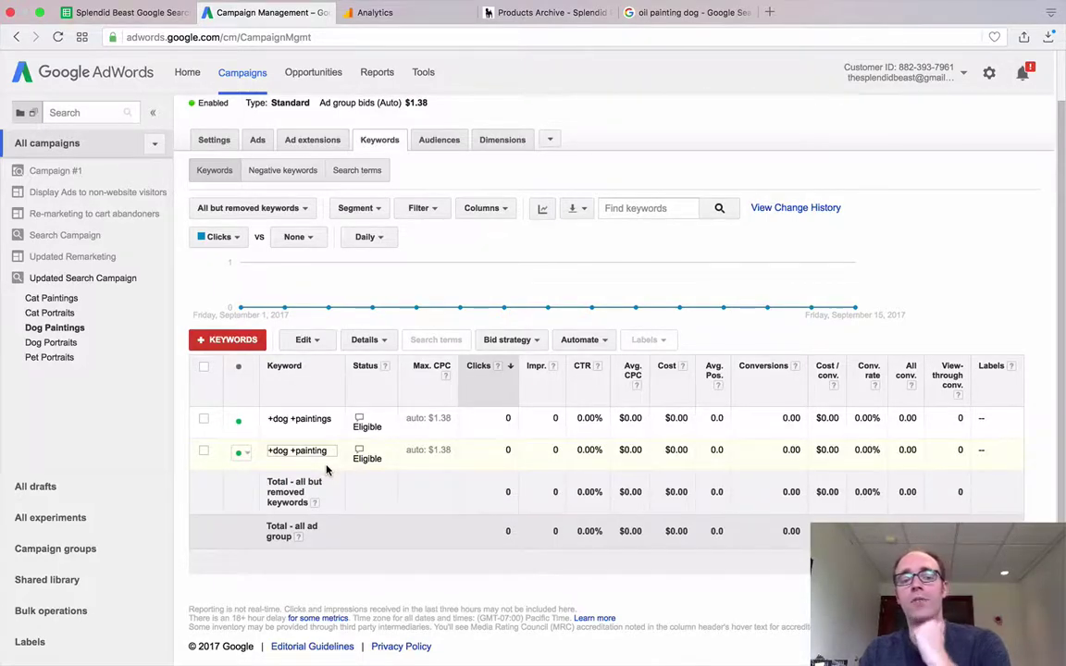
pyautogui.press('super+equal')
pyautogui.press('super+equal')
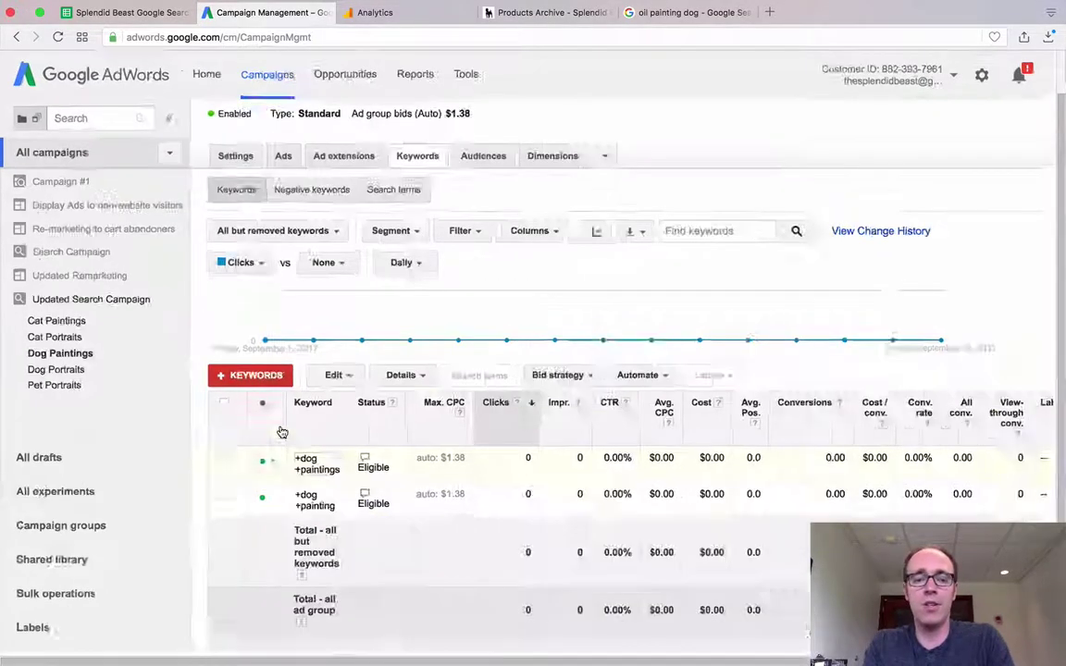
pyautogui.scroll(-5, 418, 421)
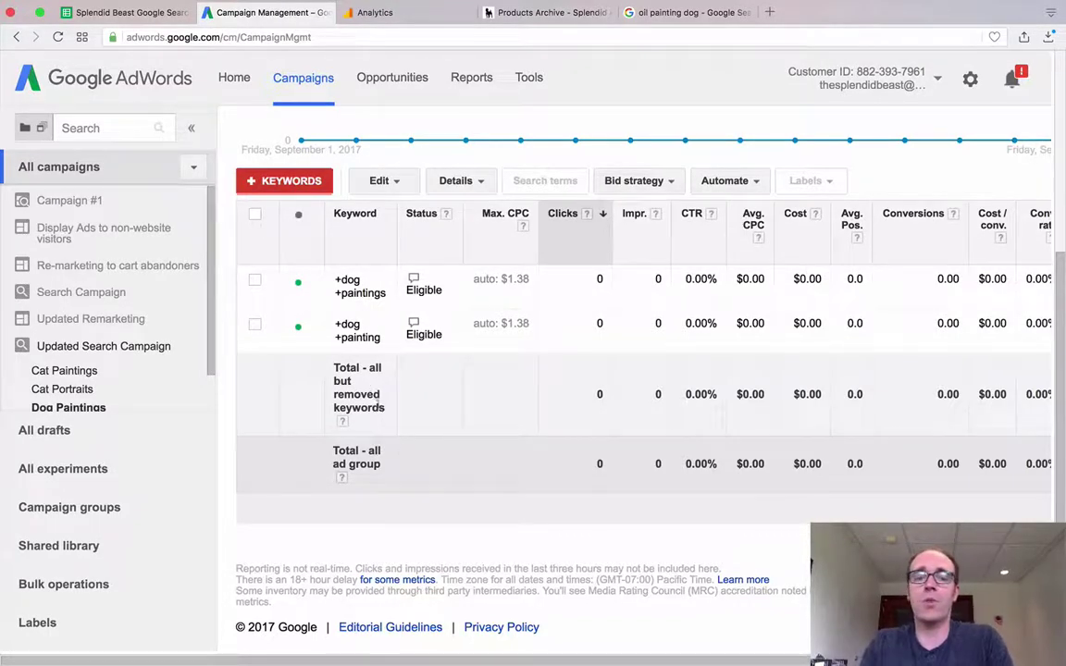
pyautogui.scroll(2, 452, 481)
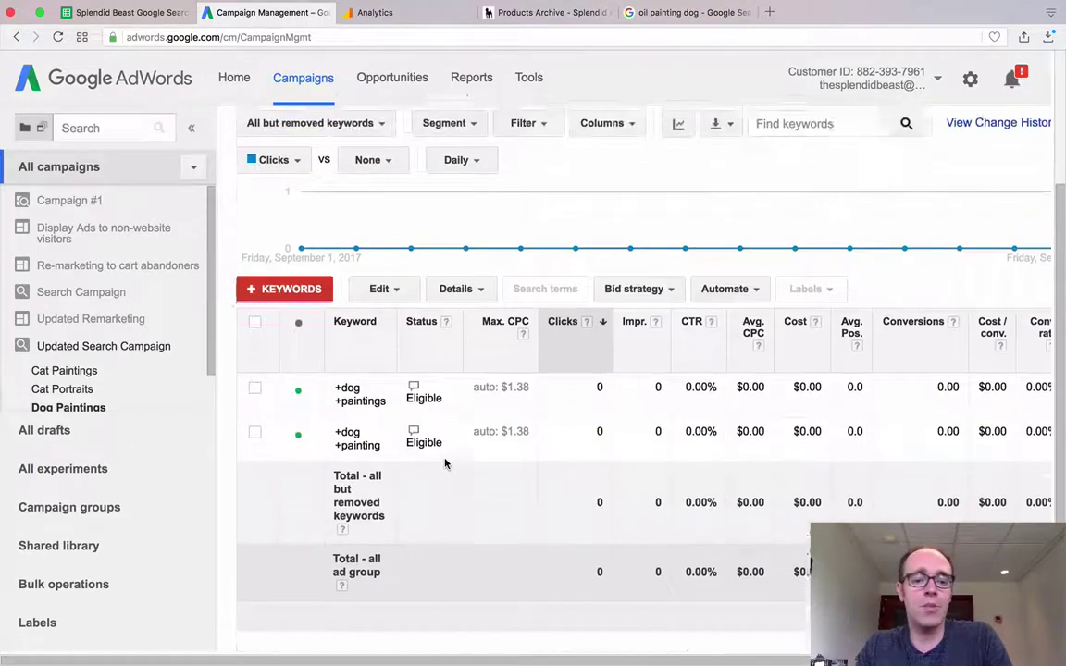
pyautogui.scroll(2, 435, 453)
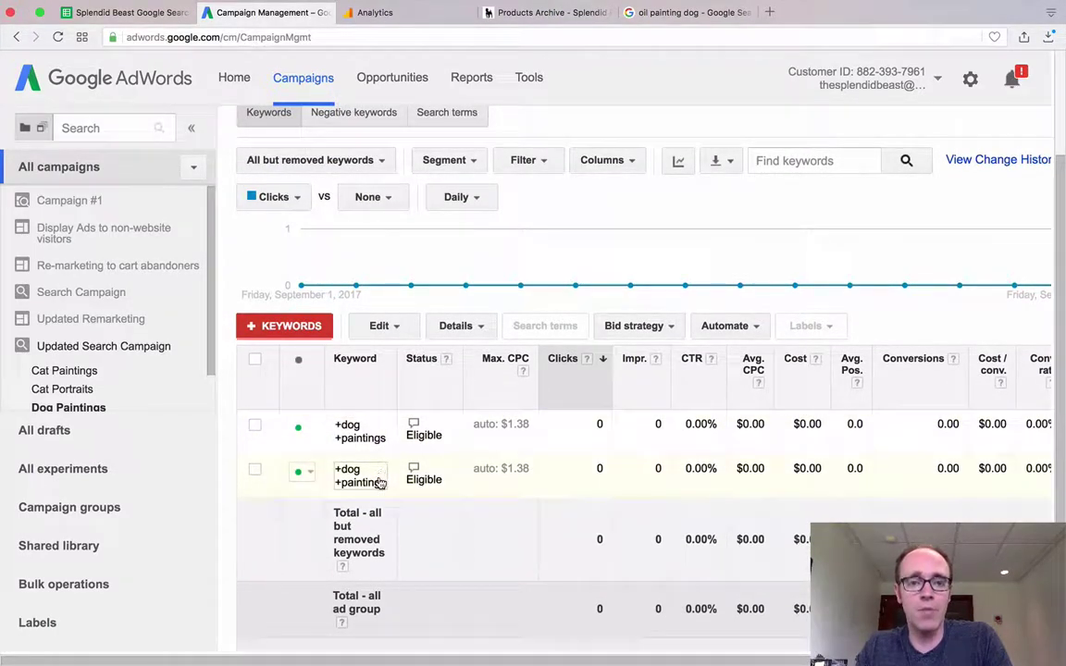
# - Glance at the Search Console spreadsheet, then return to the Dog Paintings ad group
pyautogui.click(156, 13)
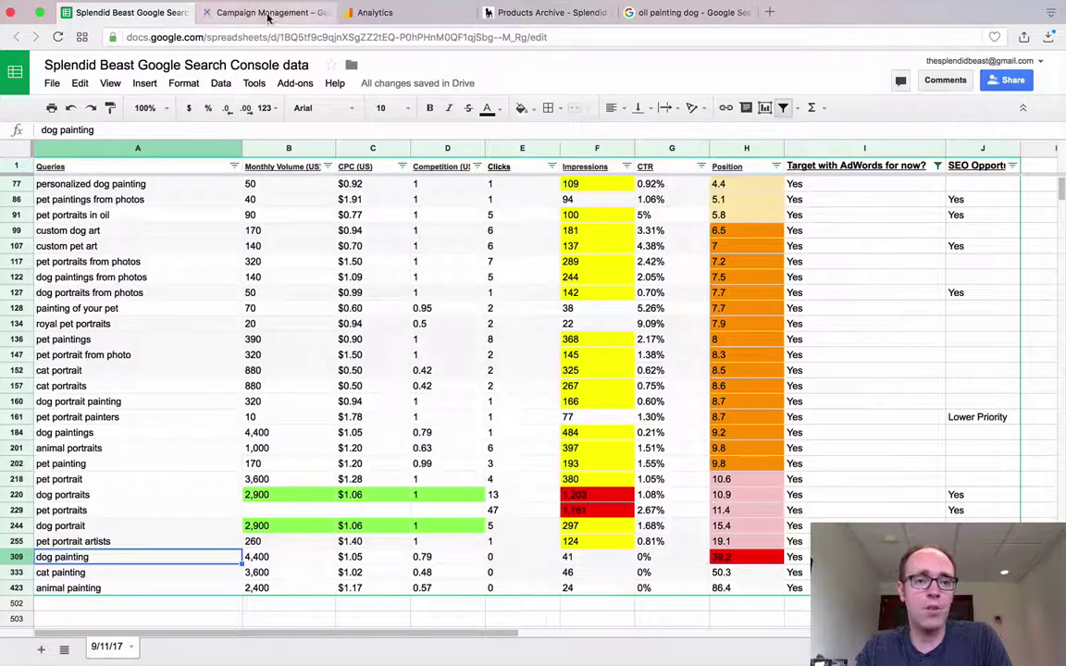
pyautogui.click(242, 14)
pyautogui.scroll(2, 421, 233)
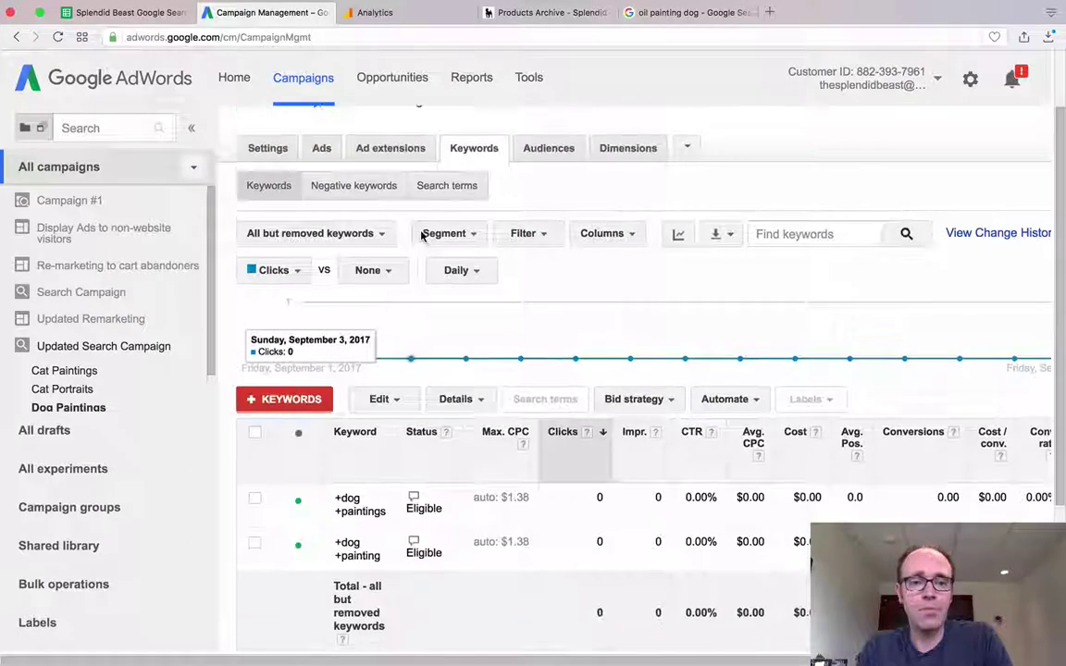
pyautogui.click(389, 192)
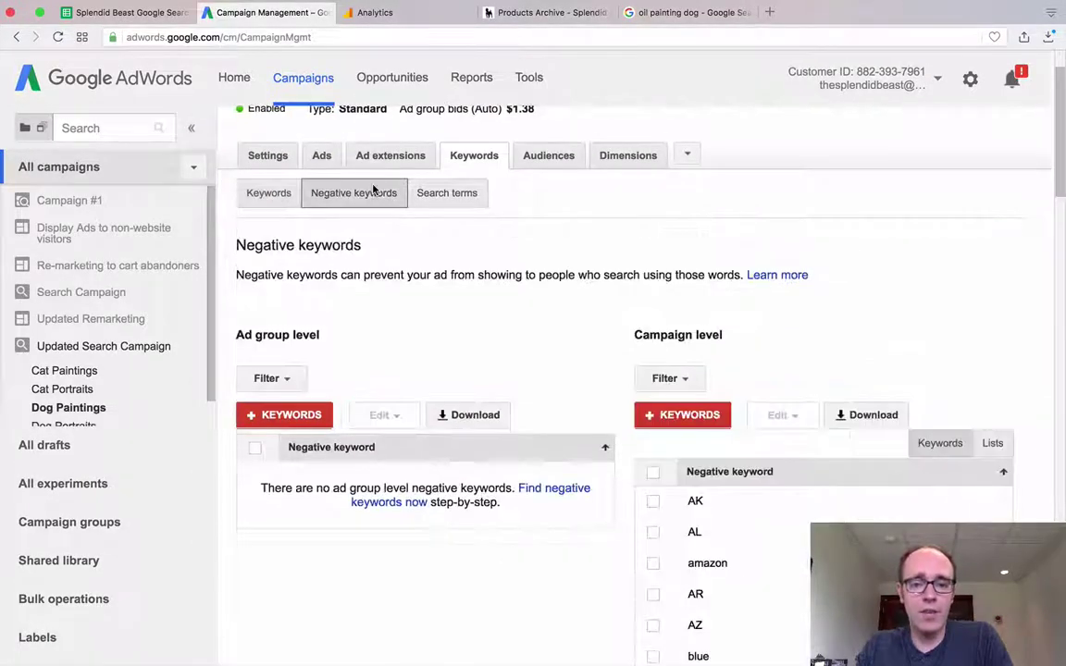
pyautogui.scroll(-4, 464, 347)
pyautogui.scroll(-3, 468, 358)
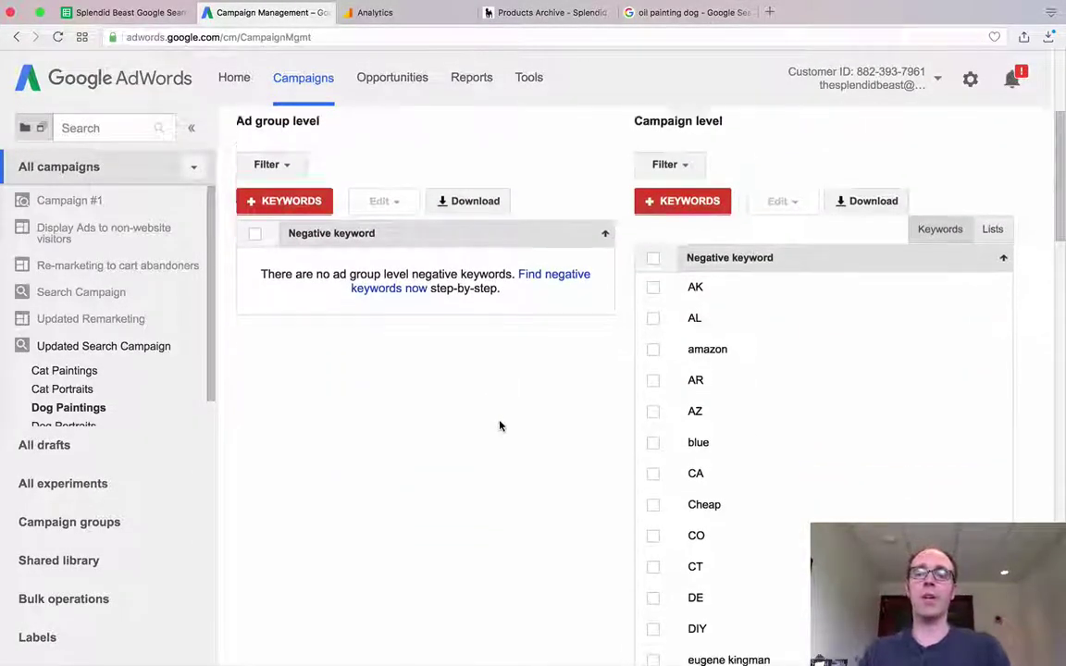
pyautogui.scroll(1, 500, 426)
pyautogui.scroll(1, 500, 425)
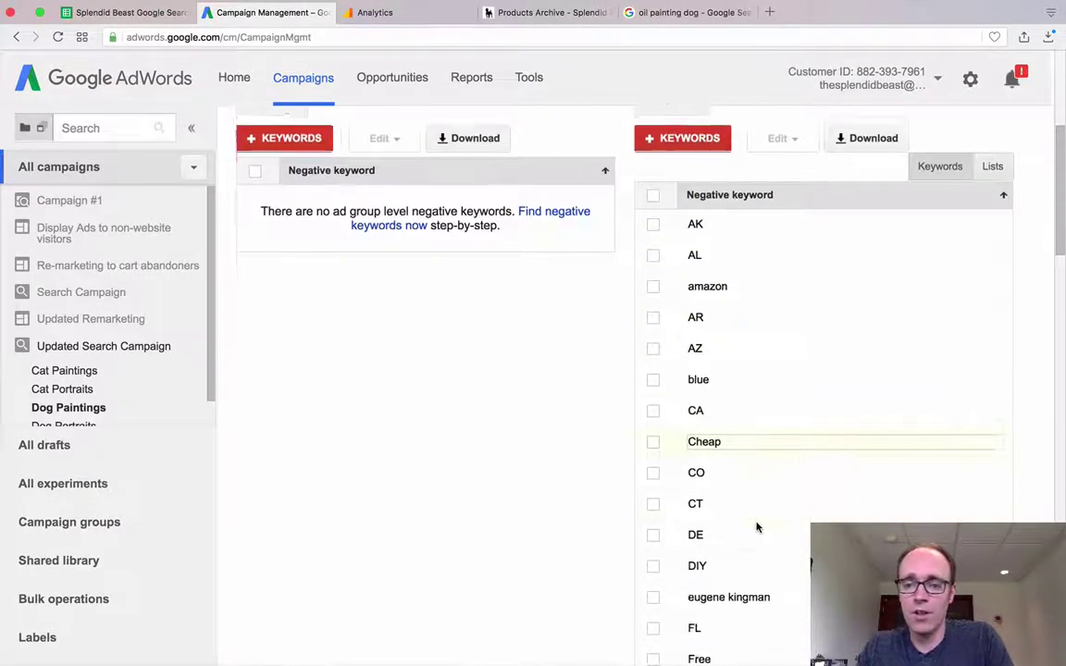
pyautogui.scroll(-1, 741, 499)
pyautogui.scroll(-2, 726, 434)
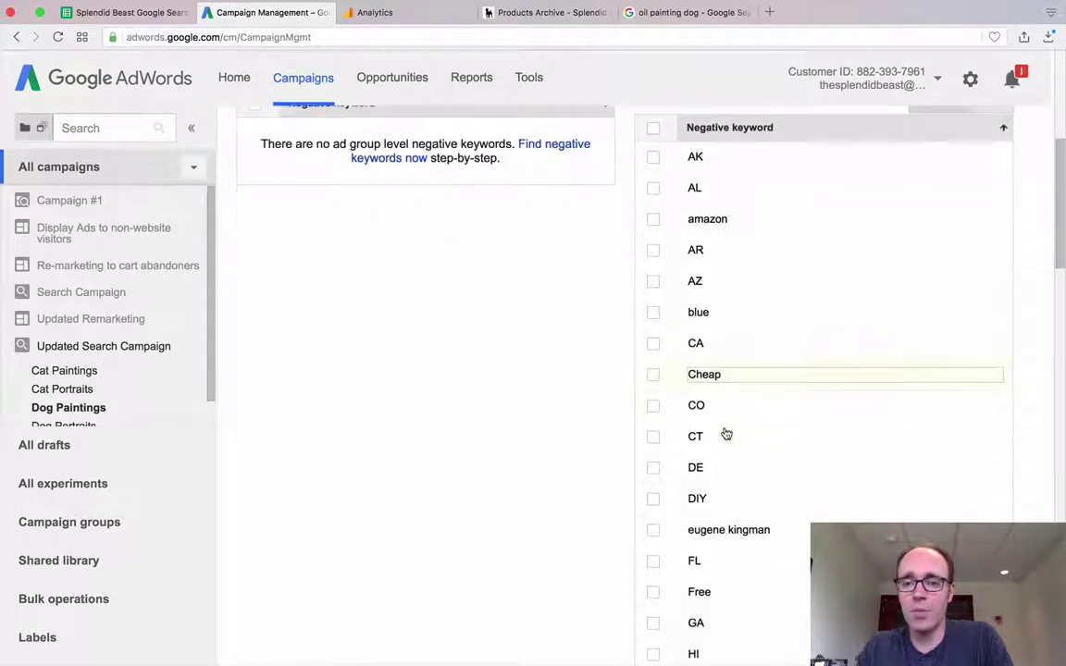
pyautogui.scroll(-3, 726, 434)
pyautogui.scroll(-2, 585, 361)
pyautogui.scroll(-1, 585, 361)
pyautogui.scroll(-4, 559, 330)
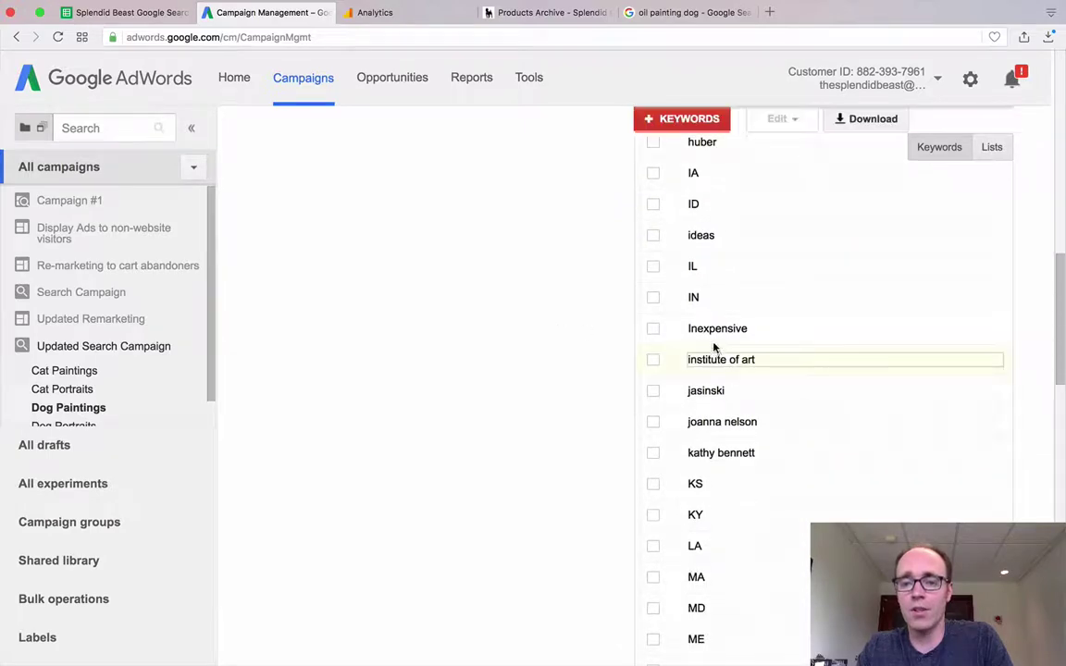
pyautogui.scroll(8, 579, 331)
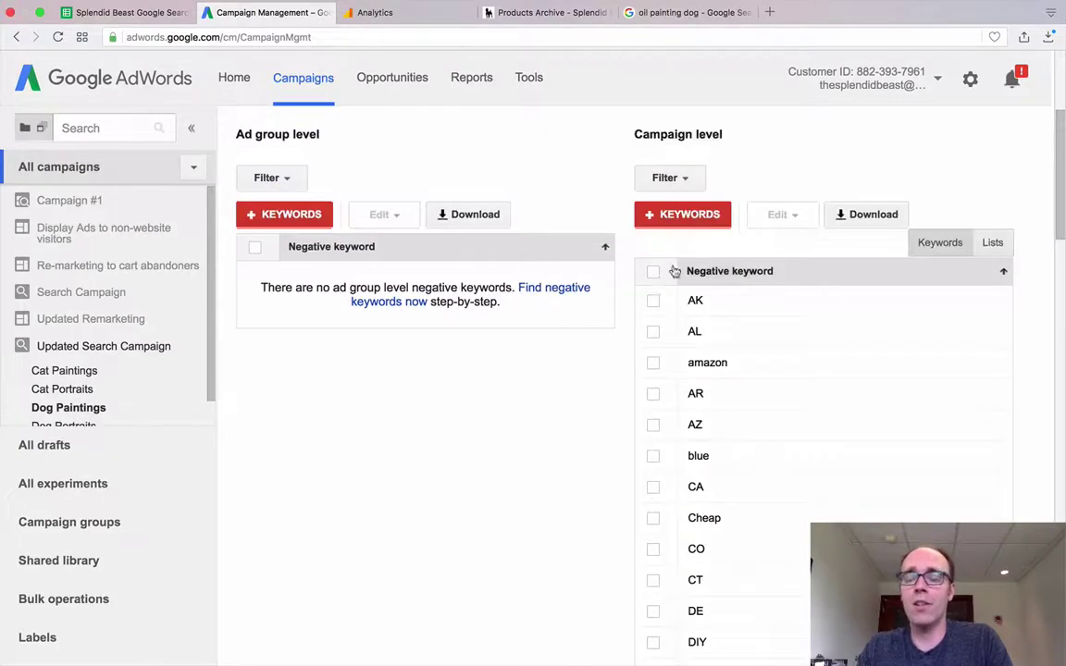
pyautogui.scroll(3, 579, 357)
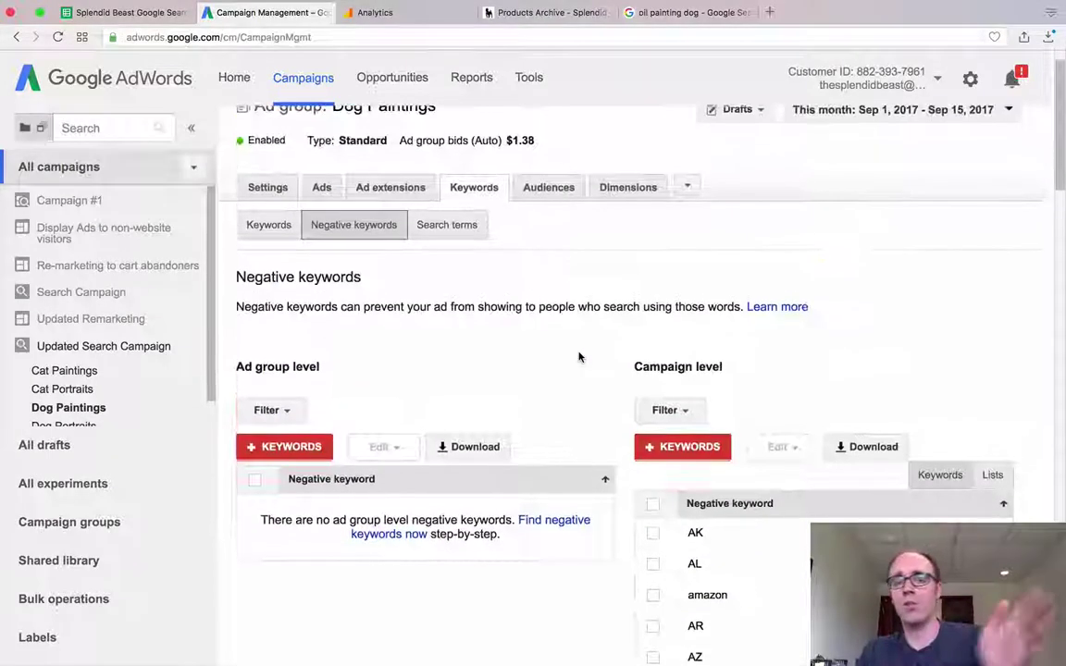
# - Show Dog Paintings search terms for a custom range of May 1 – Sep 15, 2017
pyautogui.click(455, 235)
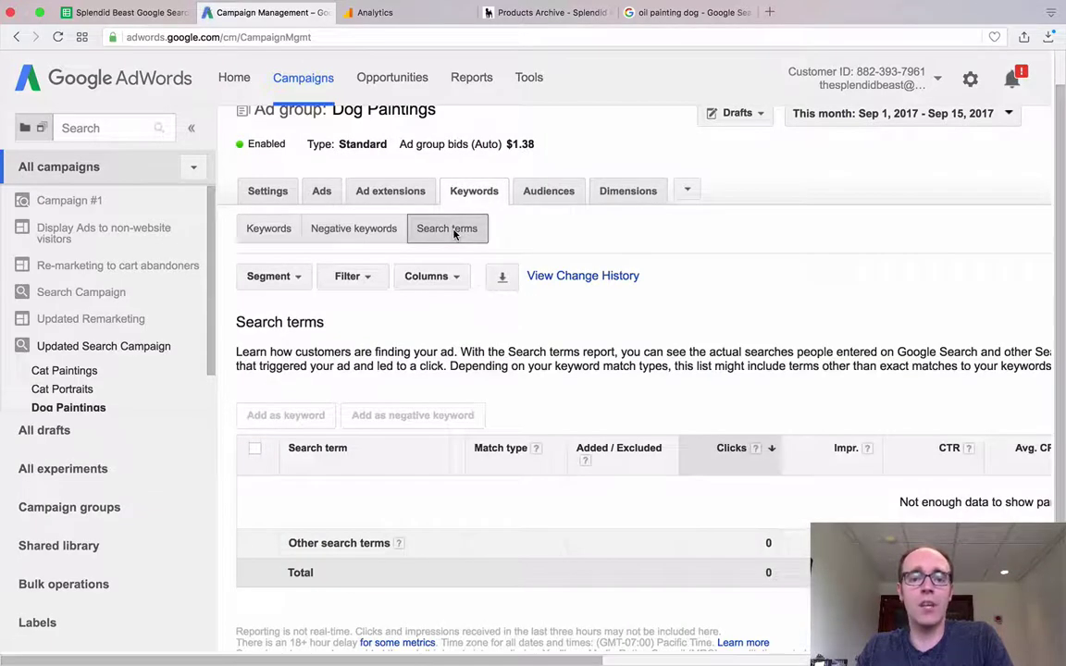
pyautogui.scroll(1, 663, 316)
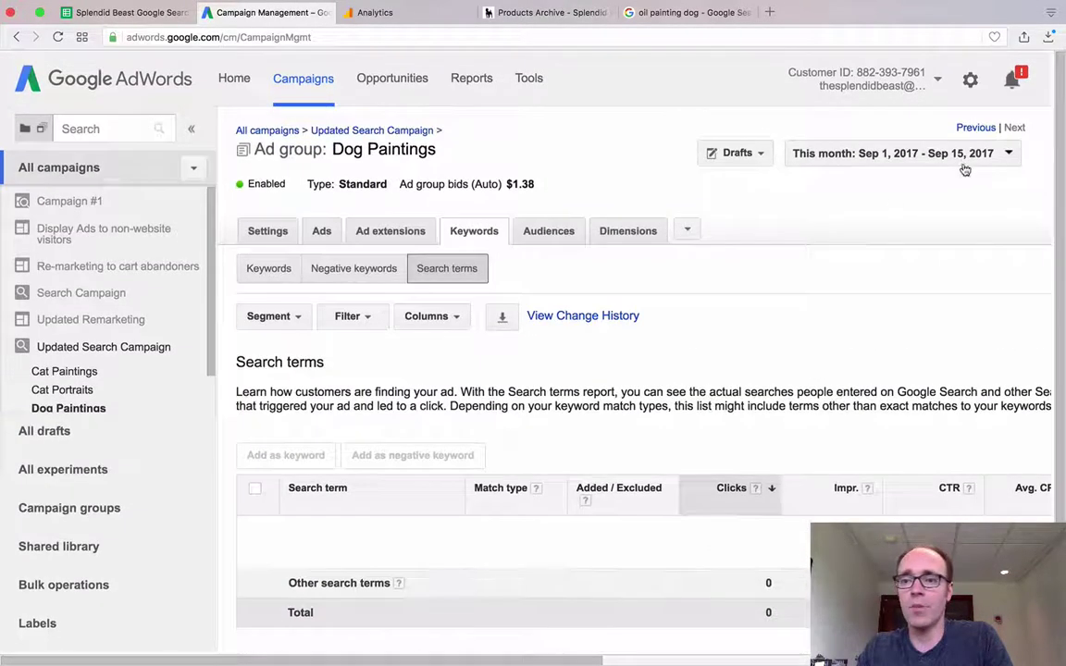
pyautogui.click(1007, 153)
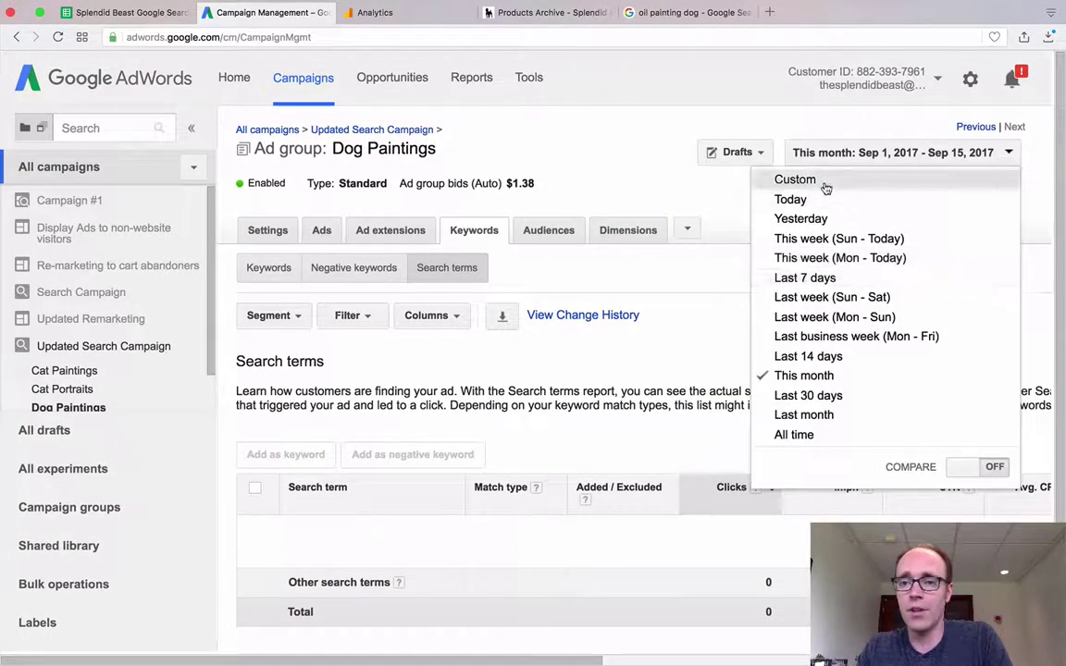
pyautogui.click(884, 182)
pyautogui.click(844, 186)
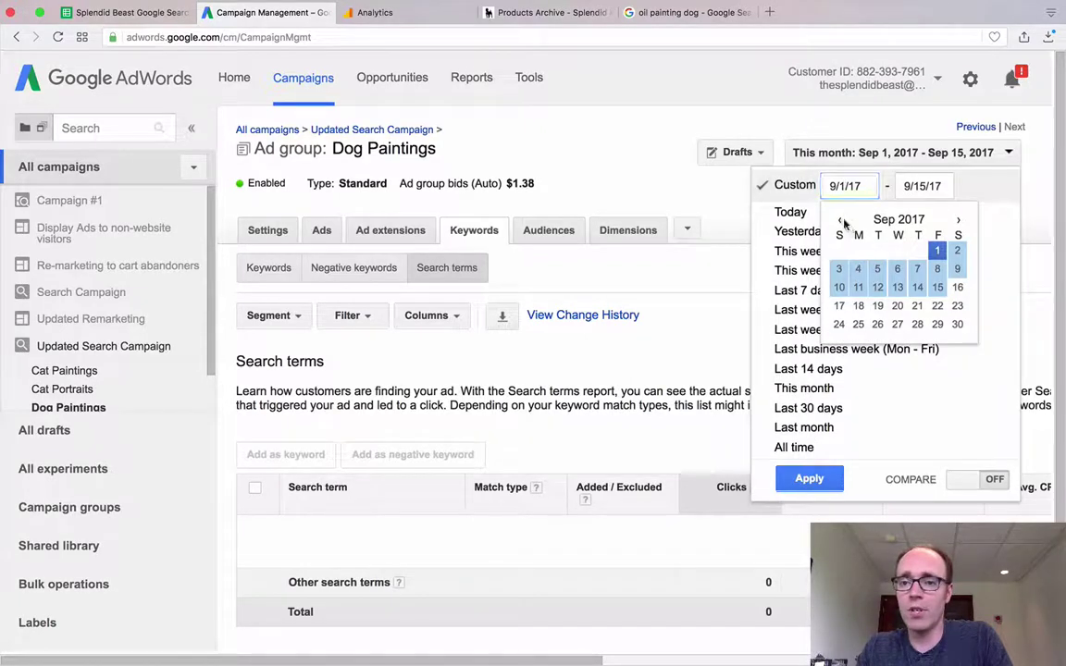
pyautogui.click(840, 222)
pyautogui.click(840, 221)
pyautogui.click(840, 221)
pyautogui.click(840, 221)
pyautogui.click(858, 251)
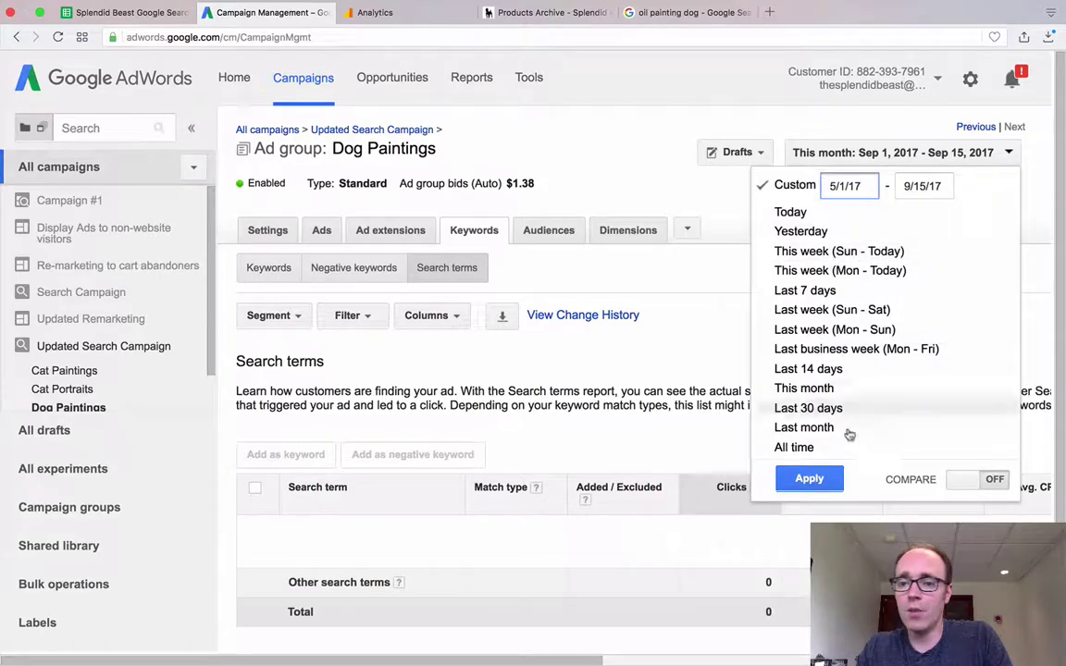
pyautogui.click(814, 480)
pyautogui.scroll(-1, 769, 414)
pyautogui.scroll(-5, 769, 415)
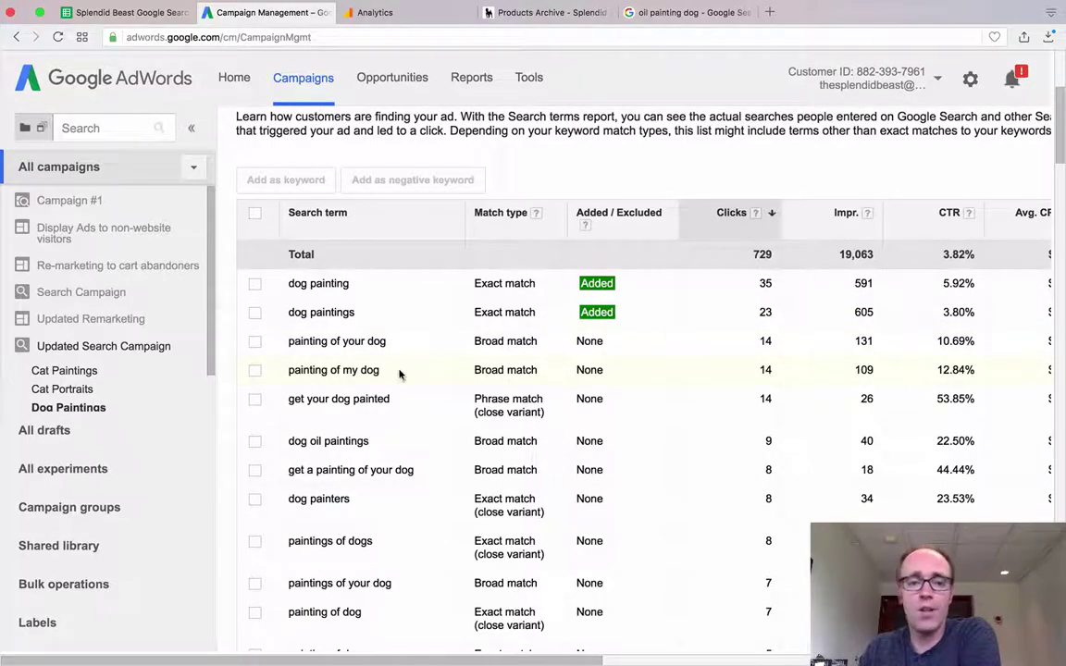
pyautogui.scroll(-3, 398, 374)
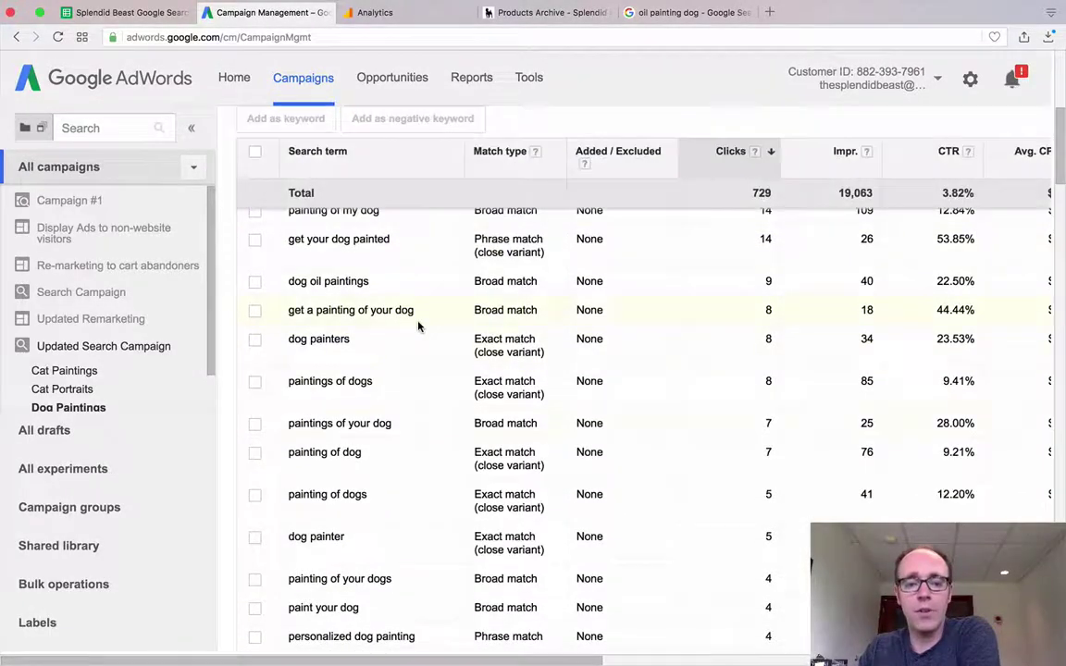
pyautogui.scroll(-6, 416, 388)
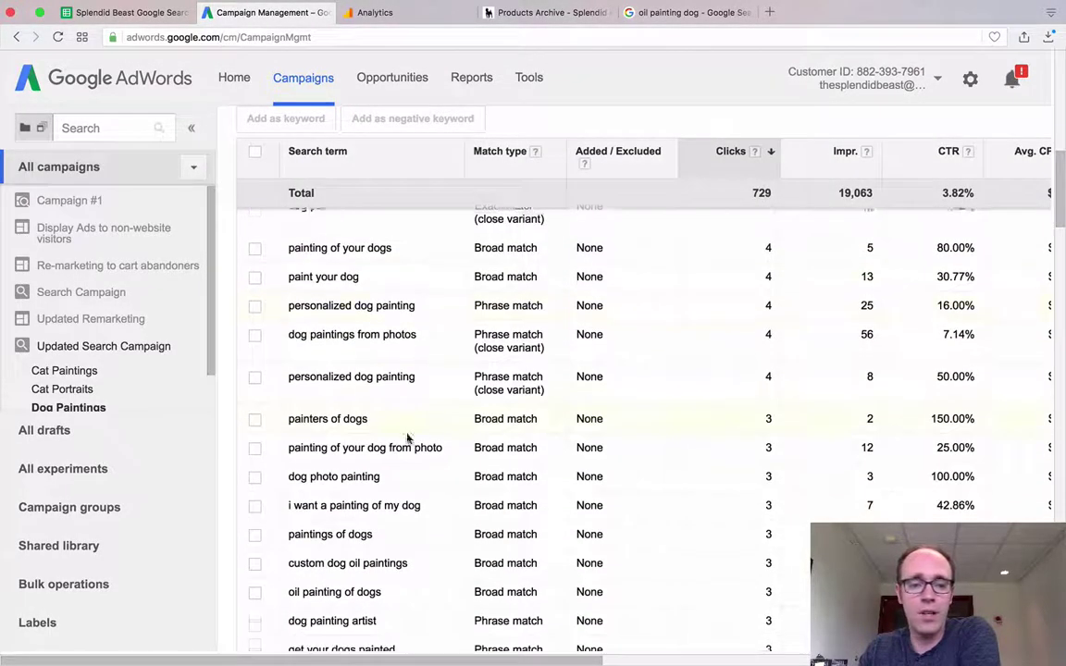
pyautogui.scroll(-2, 407, 437)
pyautogui.scroll(-3, 408, 490)
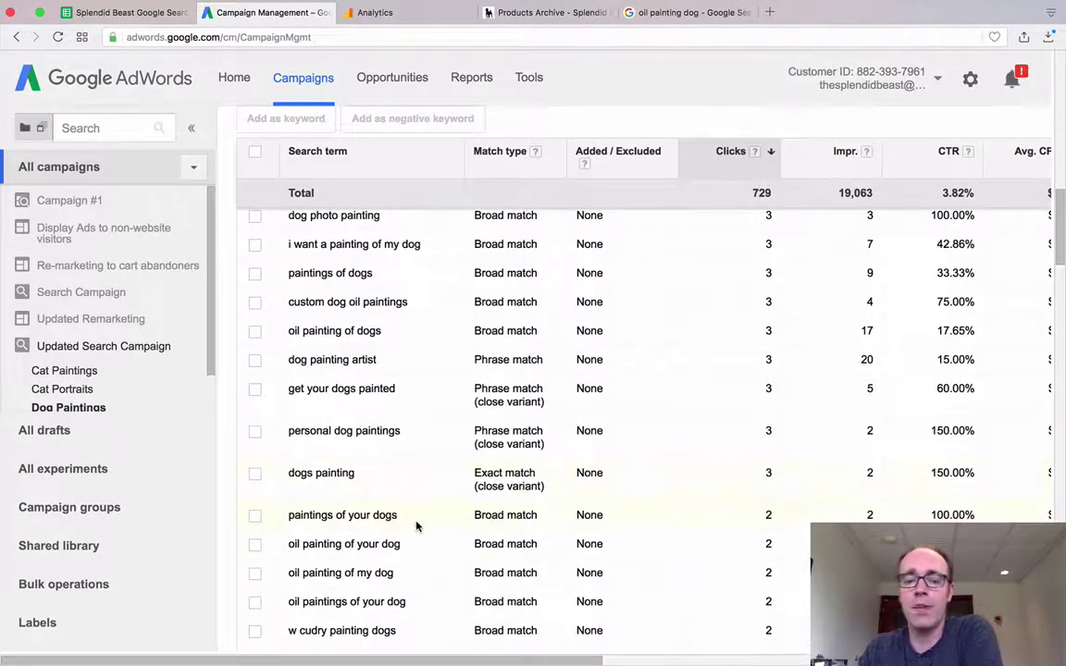
pyautogui.scroll(-3, 417, 532)
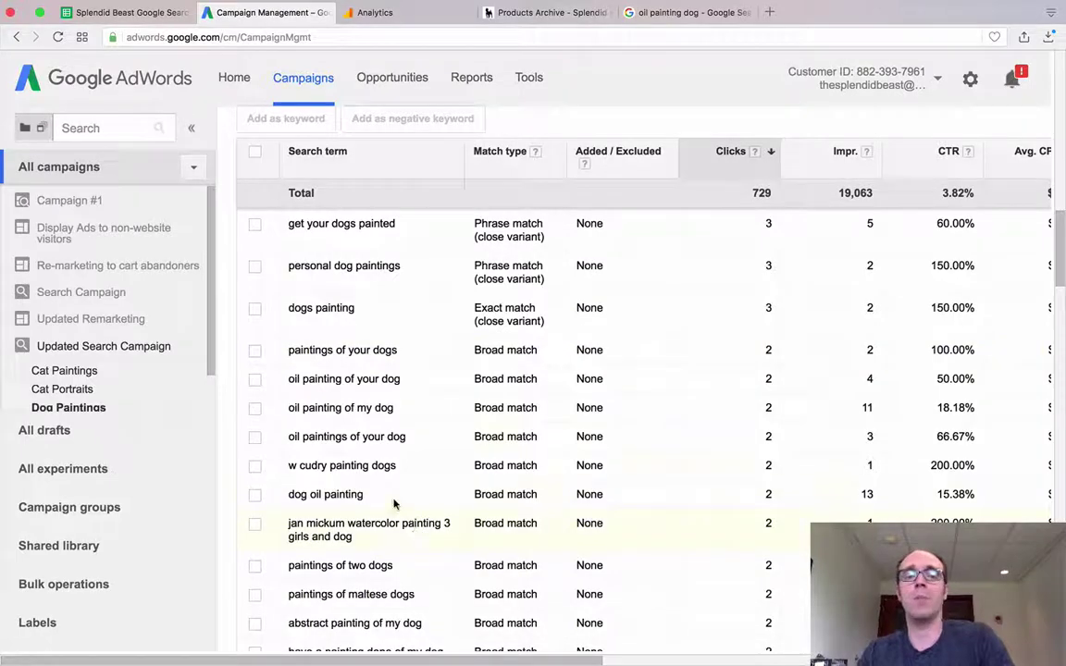
pyautogui.scroll(-5, 390, 493)
pyautogui.scroll(-4, 388, 493)
pyautogui.scroll(-3, 388, 493)
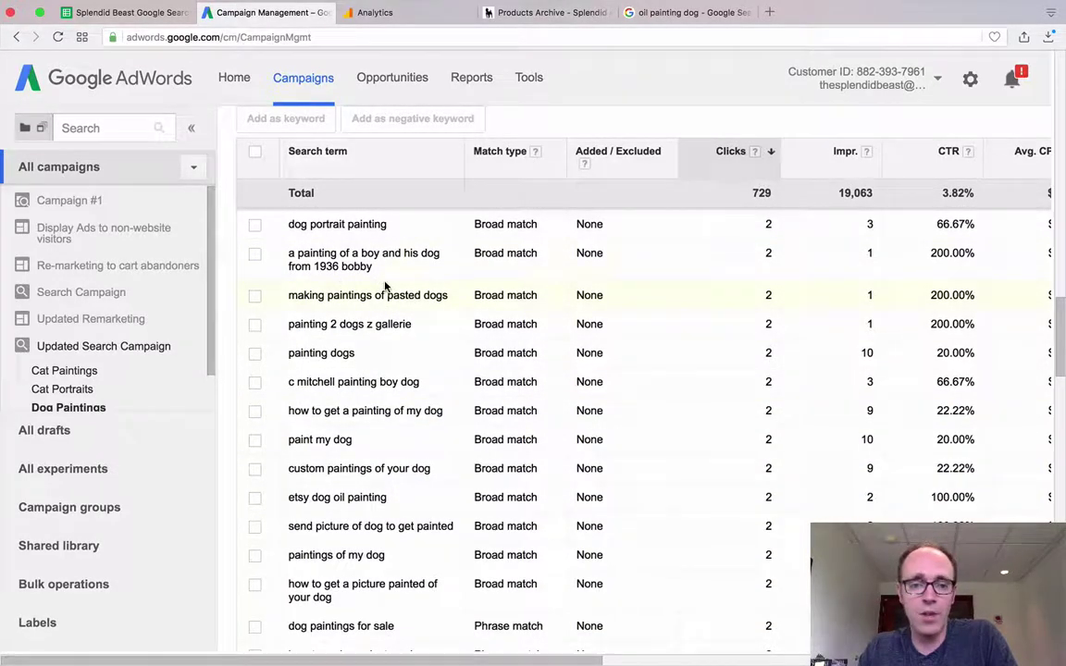
pyautogui.scroll(-3, 386, 338)
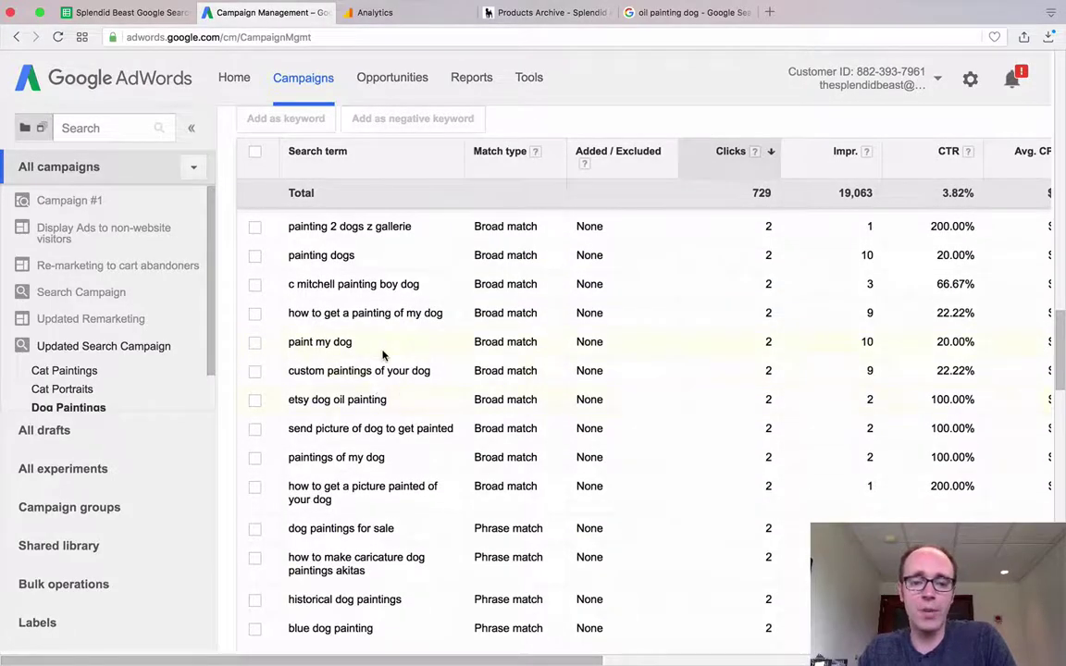
pyautogui.scroll(-5, 383, 354)
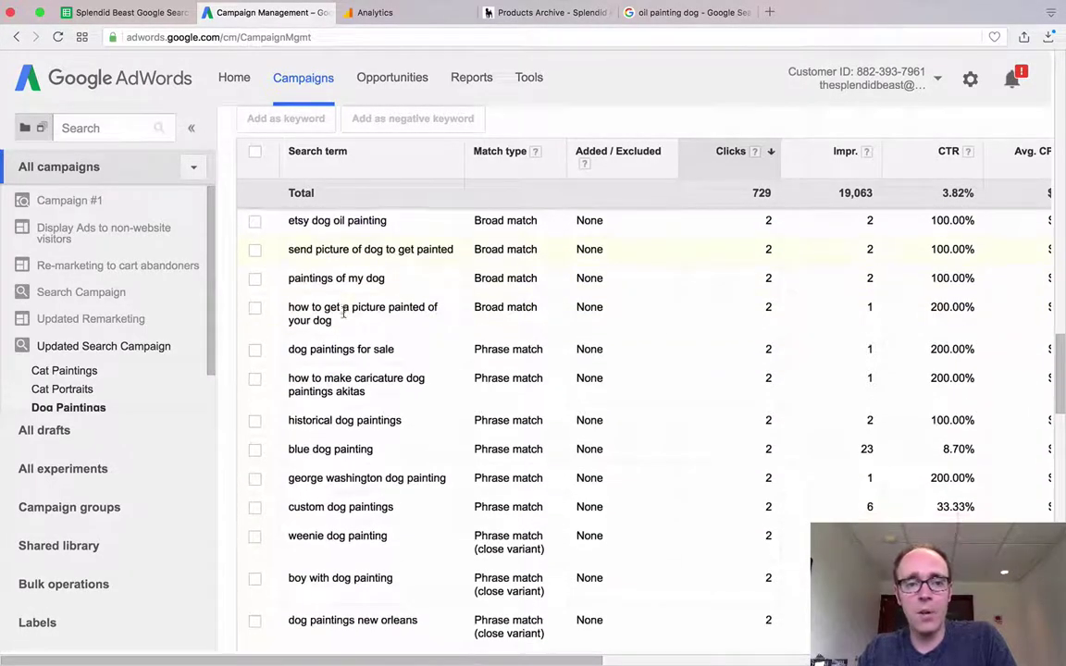
pyautogui.scroll(1, 344, 313)
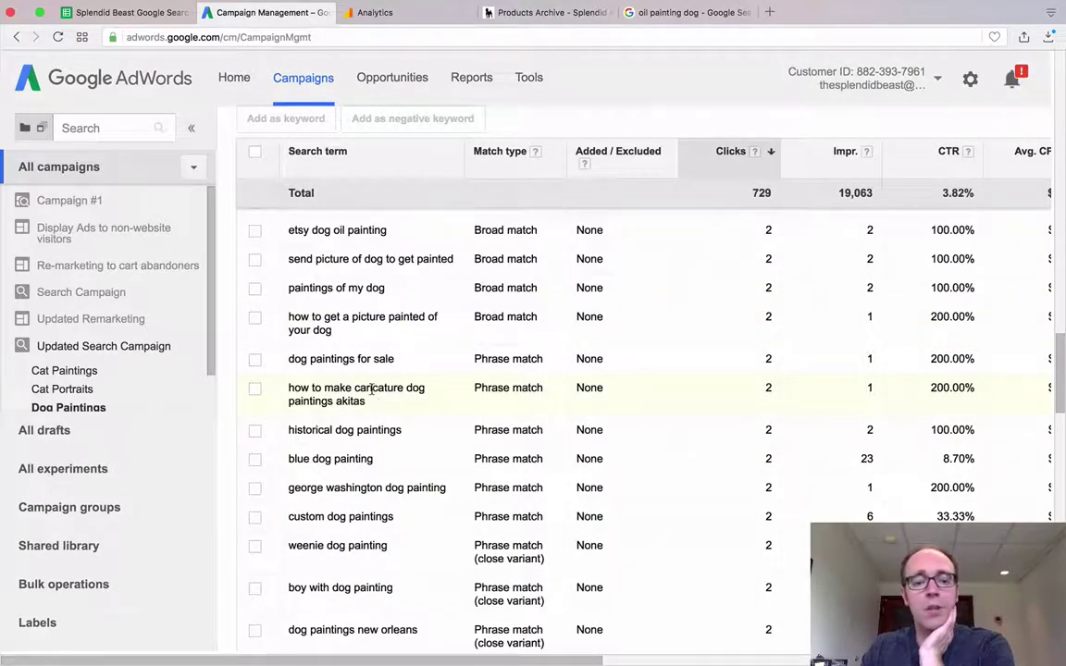
pyautogui.scroll(-6, 350, 410)
pyautogui.scroll(-1, 350, 410)
pyautogui.scroll(-6, 349, 463)
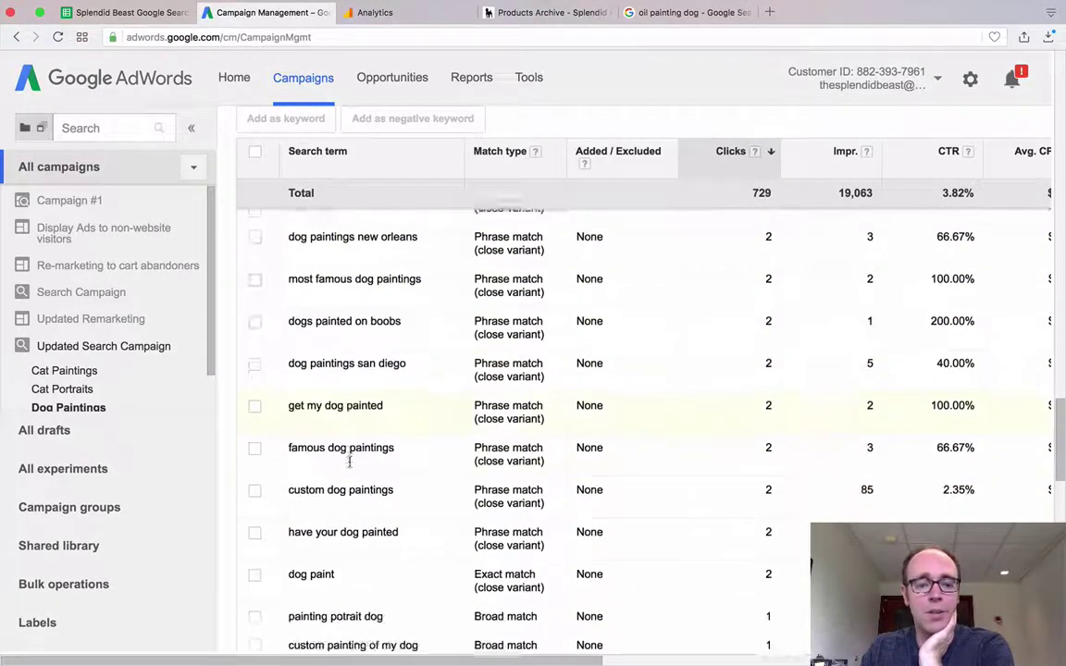
pyautogui.scroll(2, 351, 435)
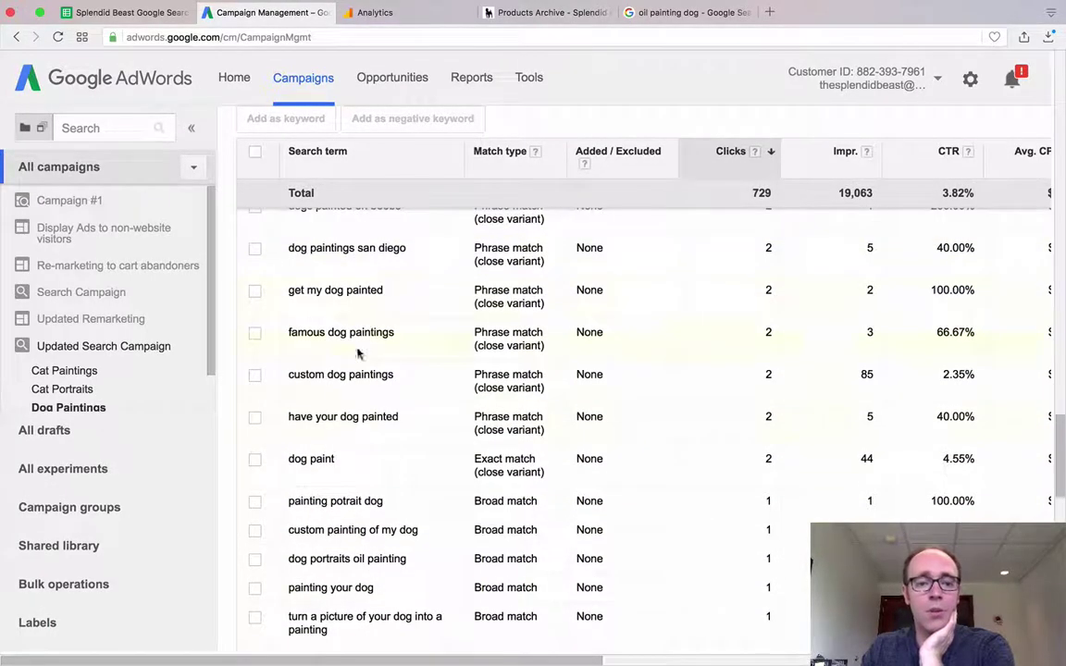
pyautogui.scroll(-4, 361, 356)
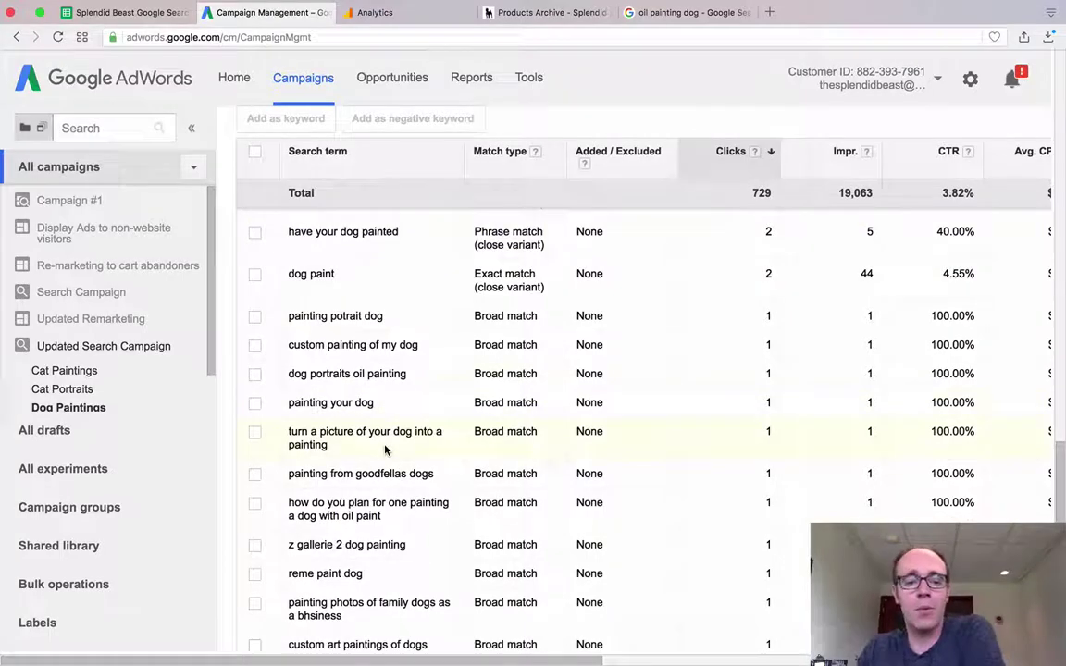
pyautogui.scroll(-5, 386, 450)
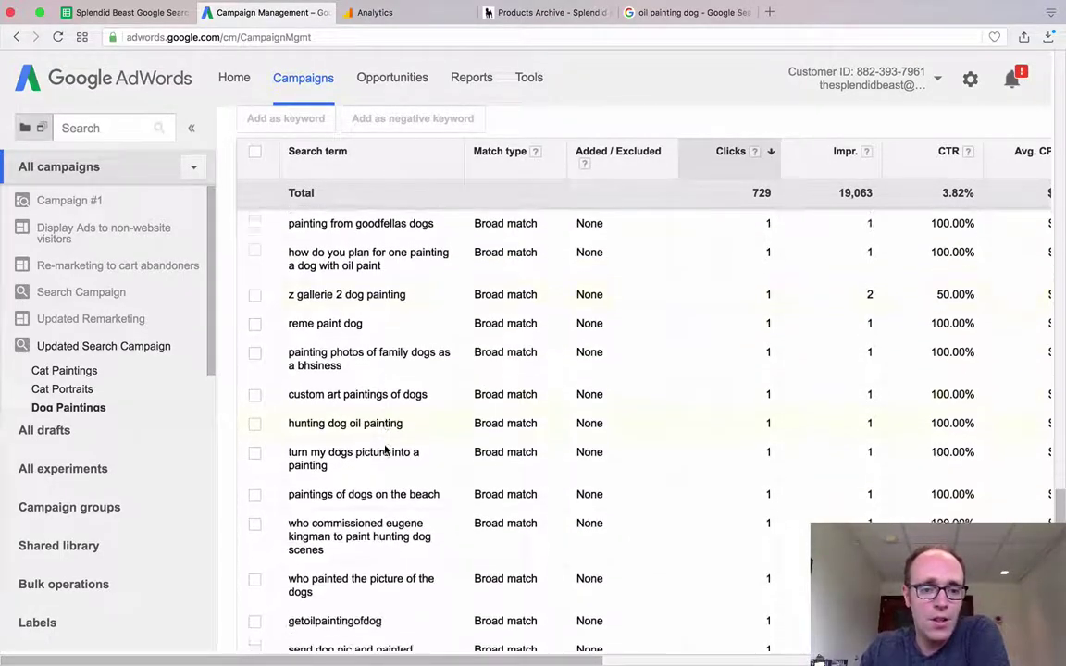
pyautogui.scroll(-2, 387, 449)
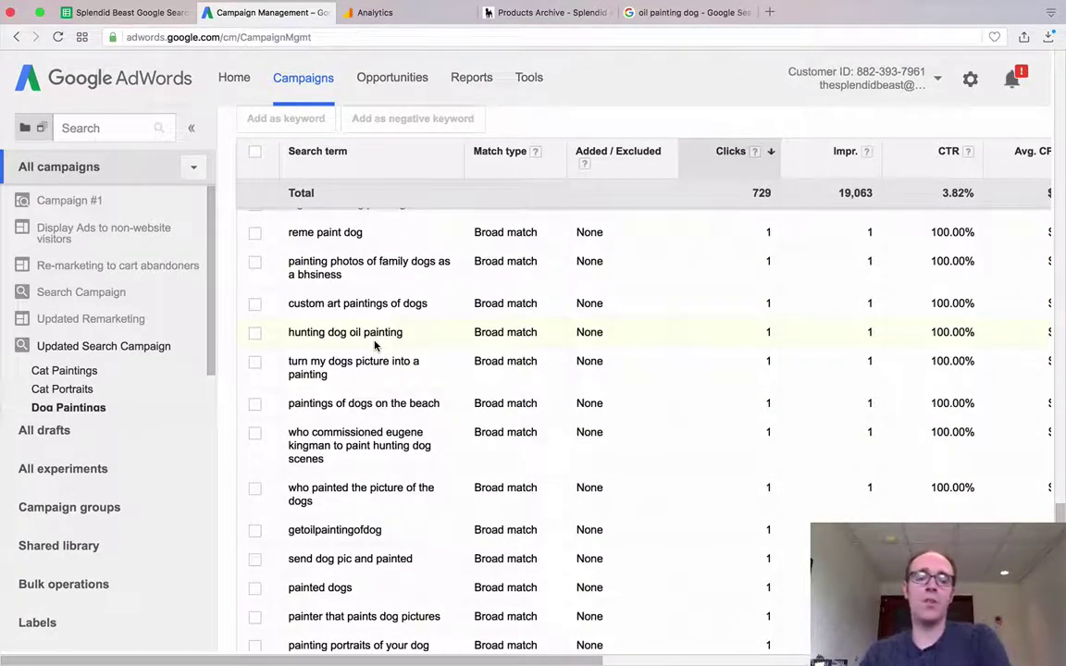
pyautogui.scroll(-5, 383, 359)
pyautogui.scroll(-1, 383, 359)
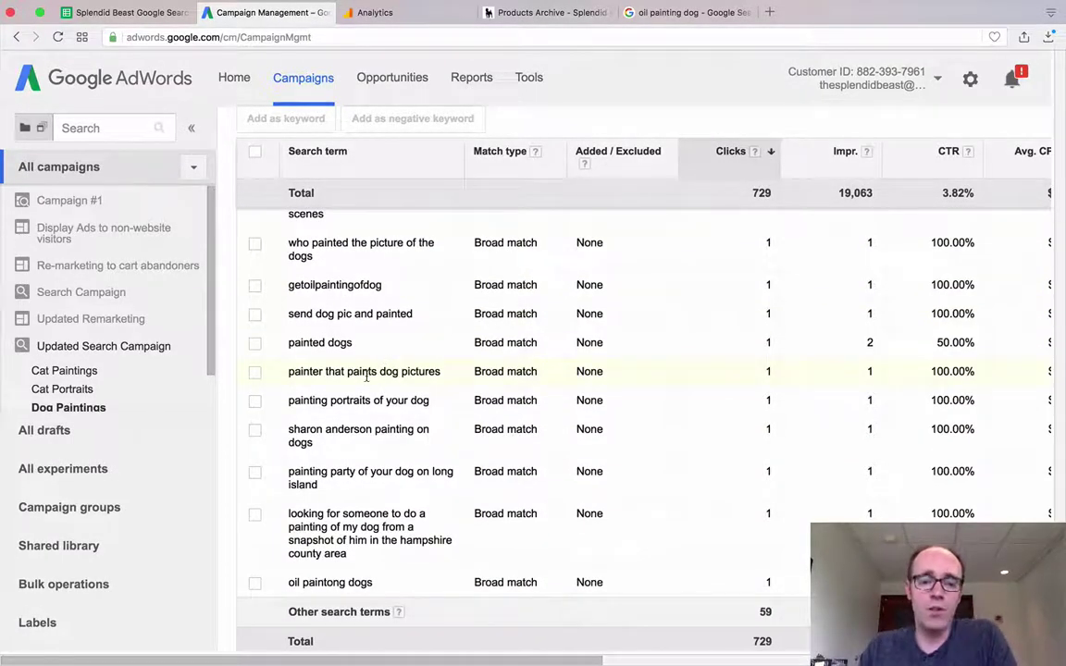
pyautogui.scroll(15, 366, 375)
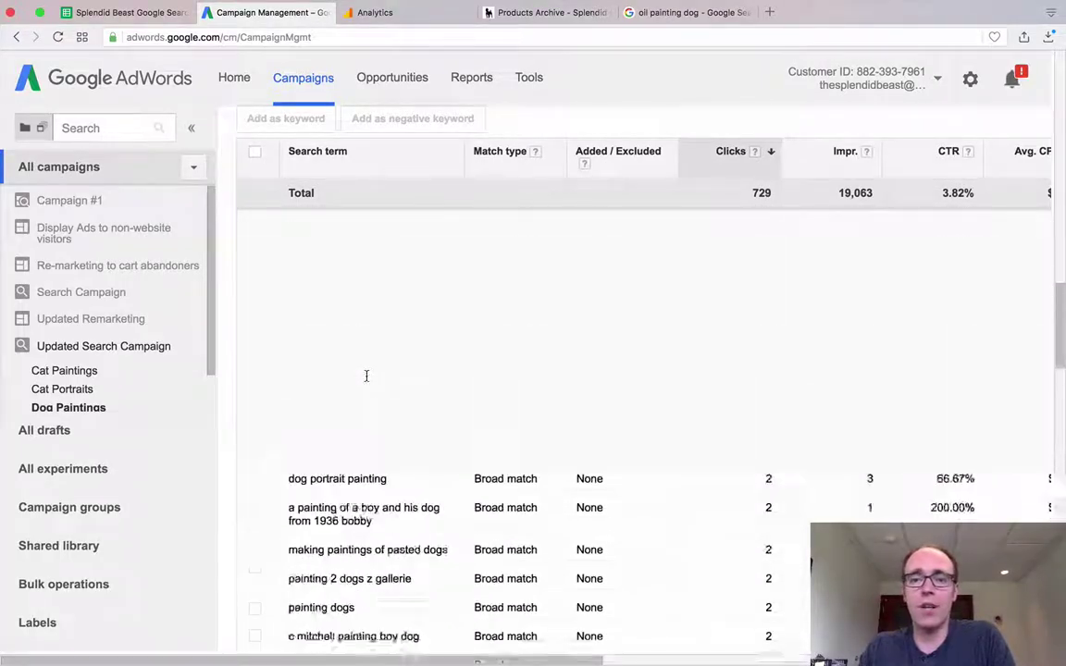
pyautogui.scroll(10, 366, 375)
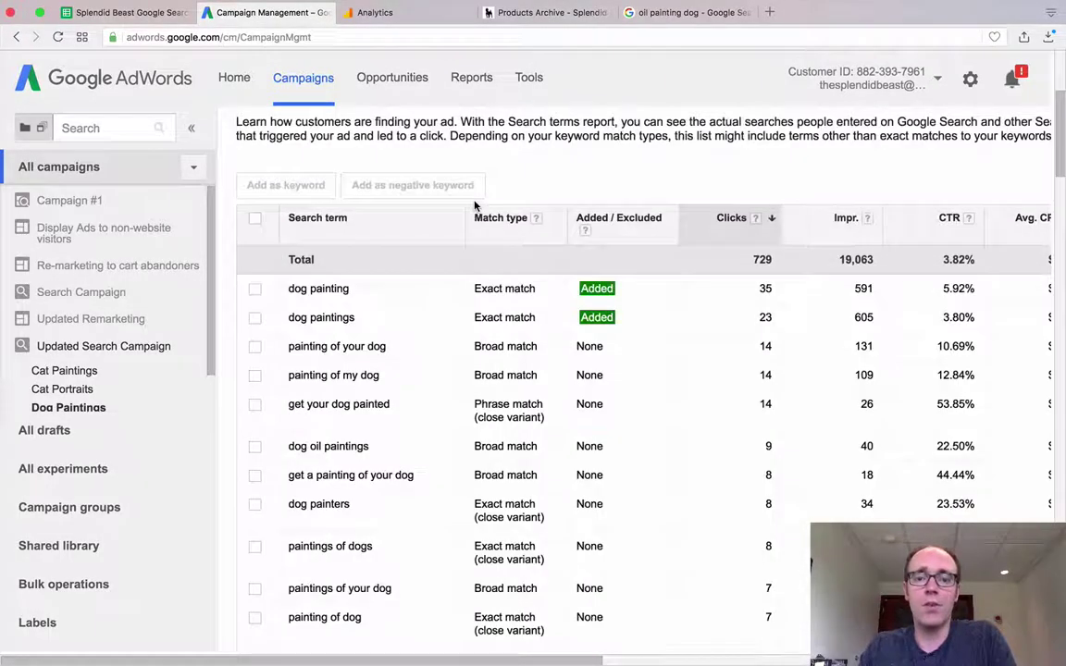
pyautogui.scroll(10, 474, 206)
# - Show the Dog Paintings ads list and scroll through the ads table
pyautogui.click(323, 232)
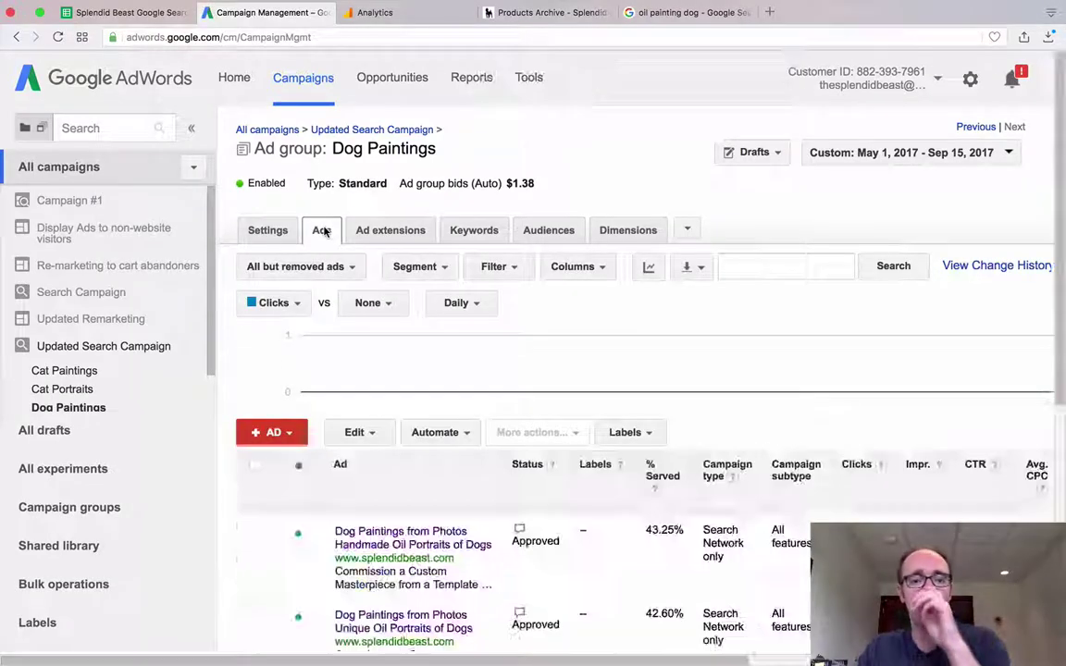
pyautogui.scroll(-3, 311, 390)
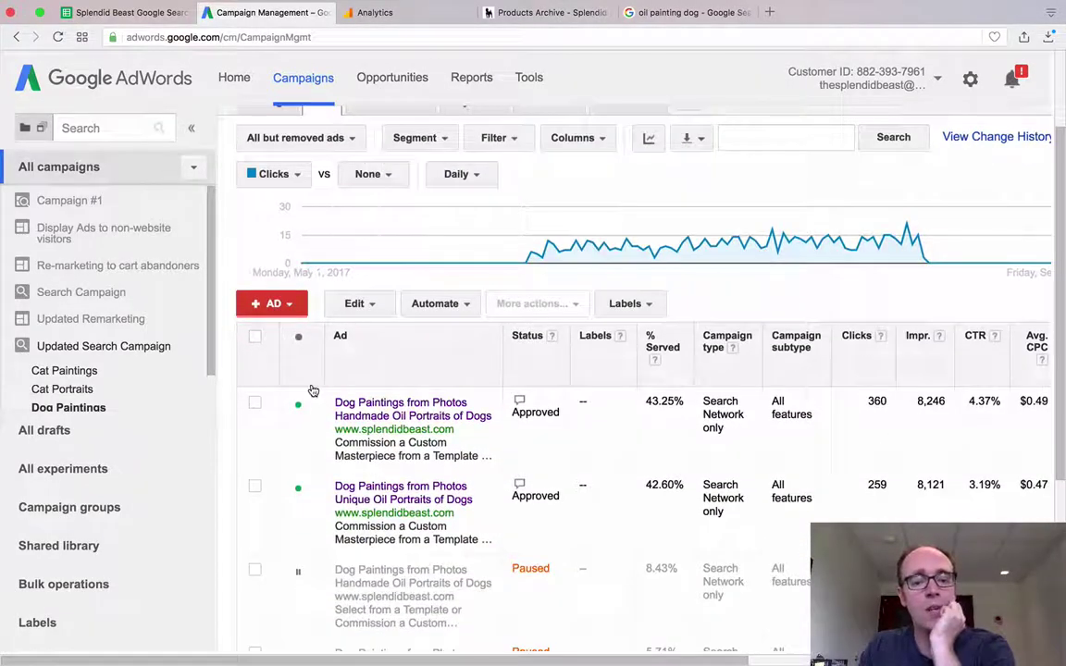
pyautogui.scroll(-3, 309, 491)
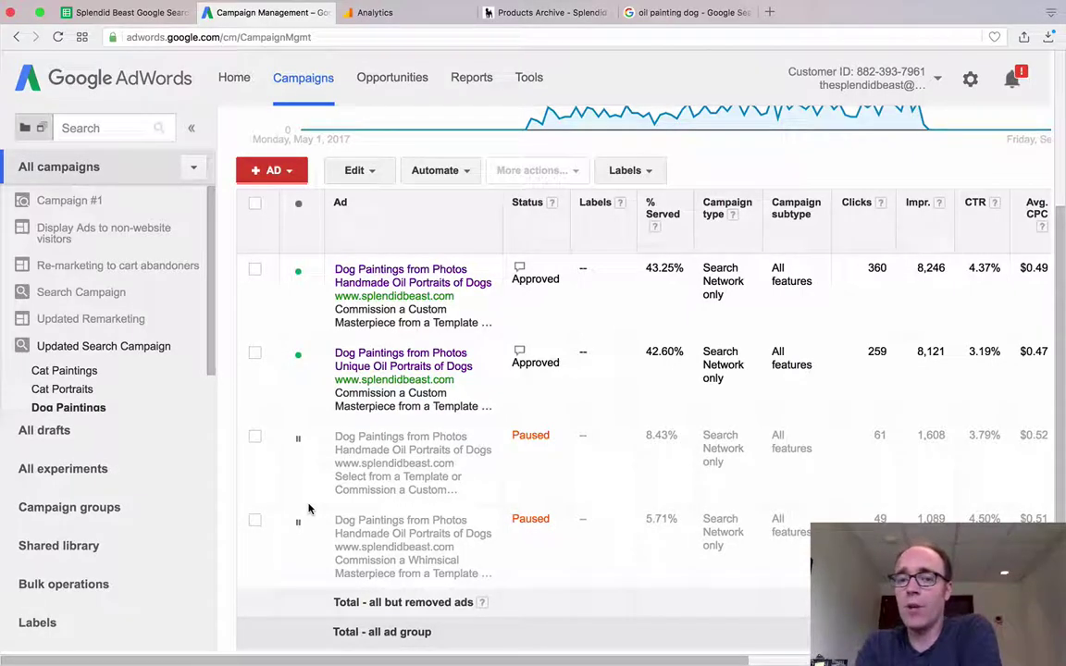
pyautogui.scroll(1, 333, 370)
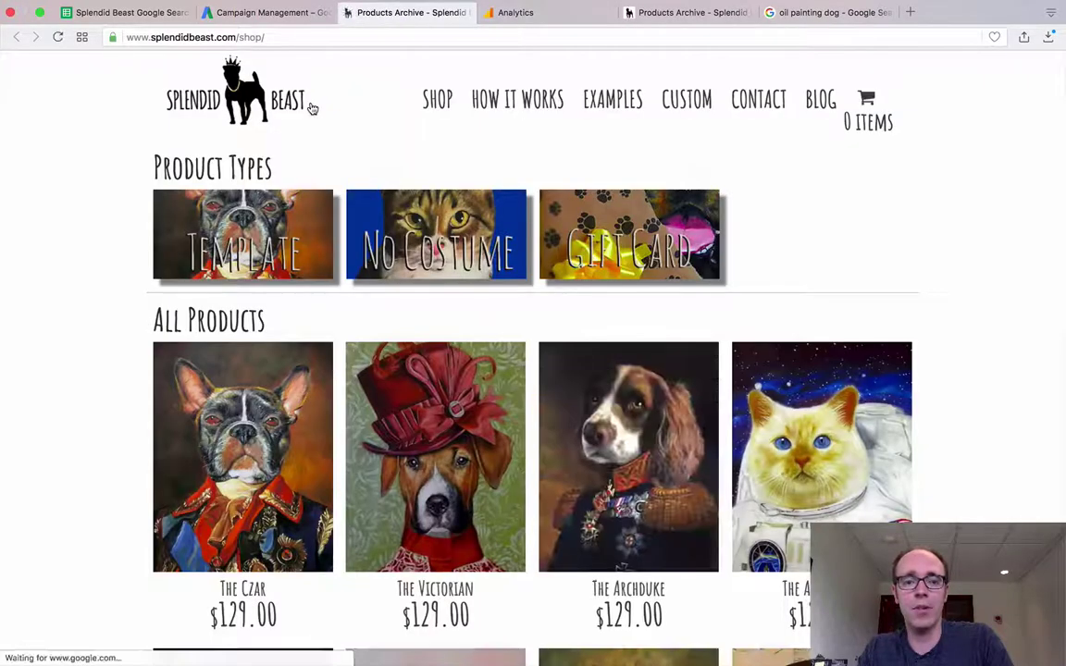
# - Browse the Splendid Beast product grid, then return to the site's home page via the logo
pyautogui.scroll(-3, 77, 370)
pyautogui.scroll(3, 76, 393)
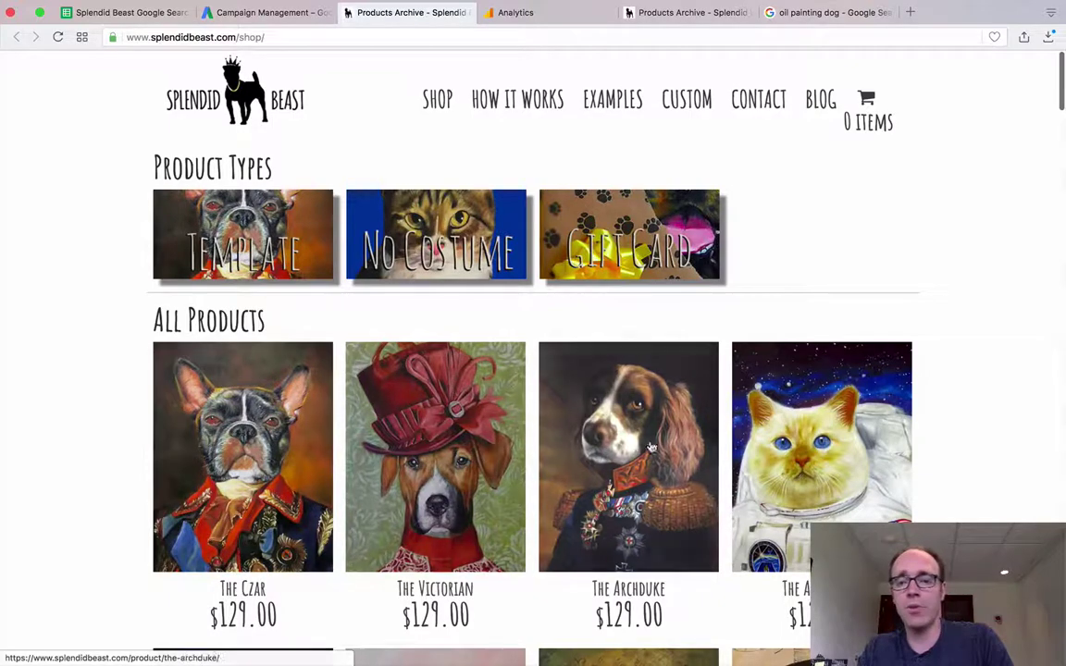
pyautogui.scroll(-15, 86, 438)
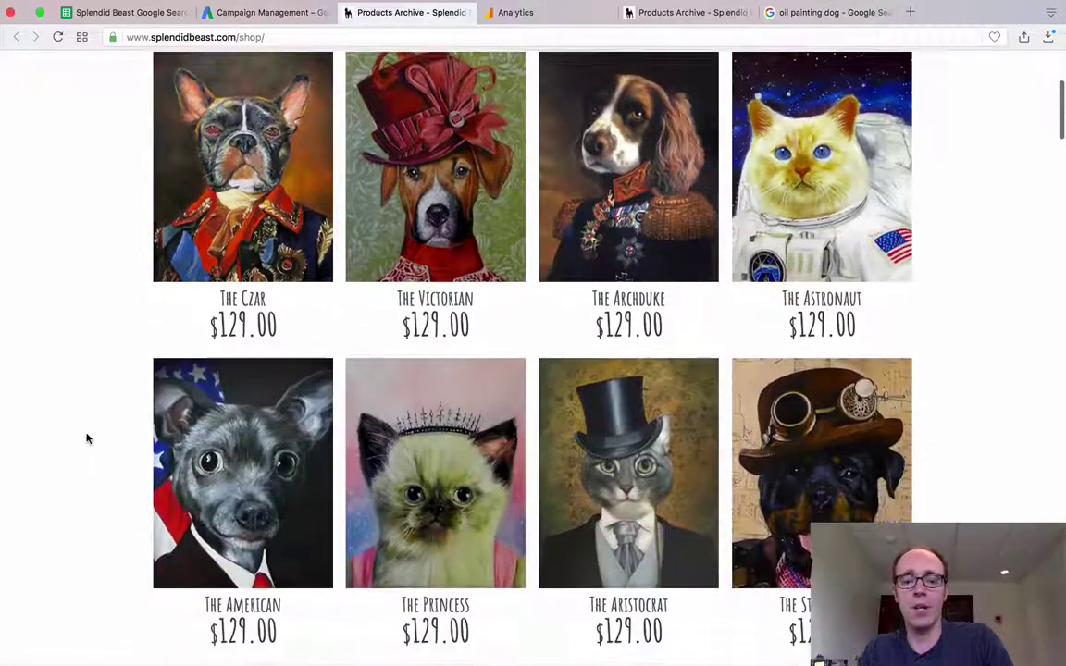
pyautogui.scroll(-10, 86, 438)
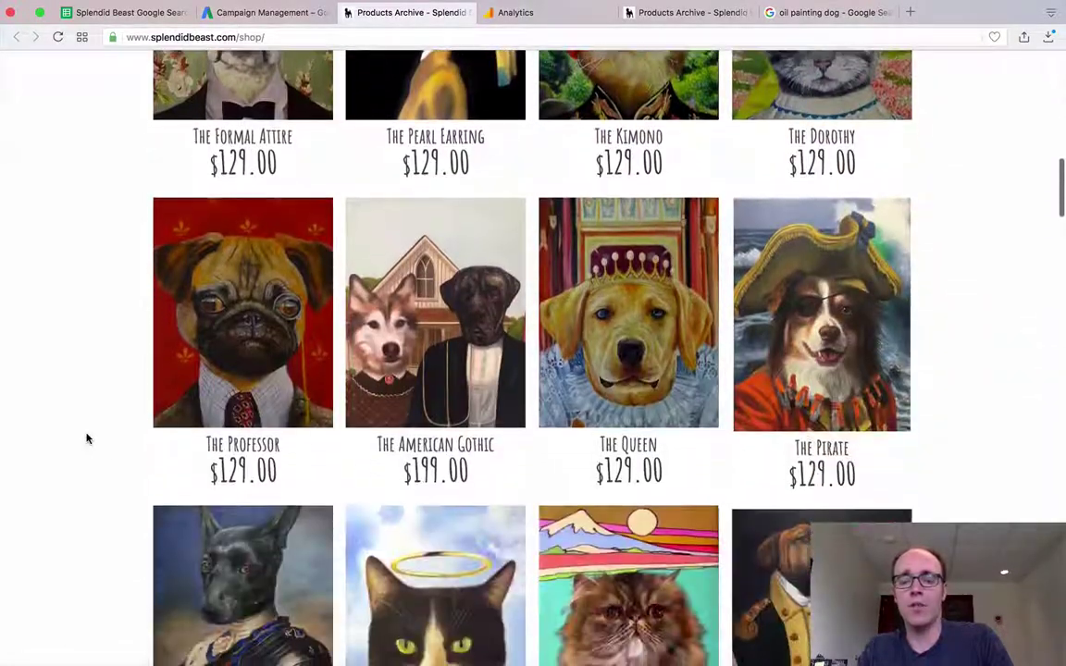
pyautogui.scroll(-4, 69, 381)
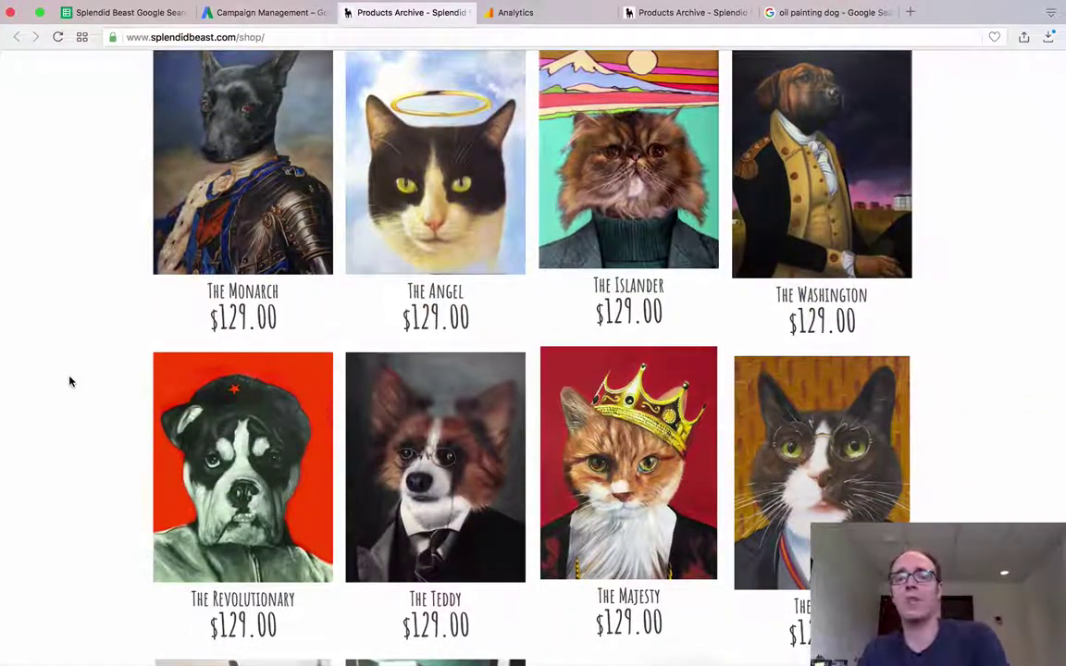
pyautogui.scroll(20, 69, 381)
pyautogui.scroll(5, 70, 381)
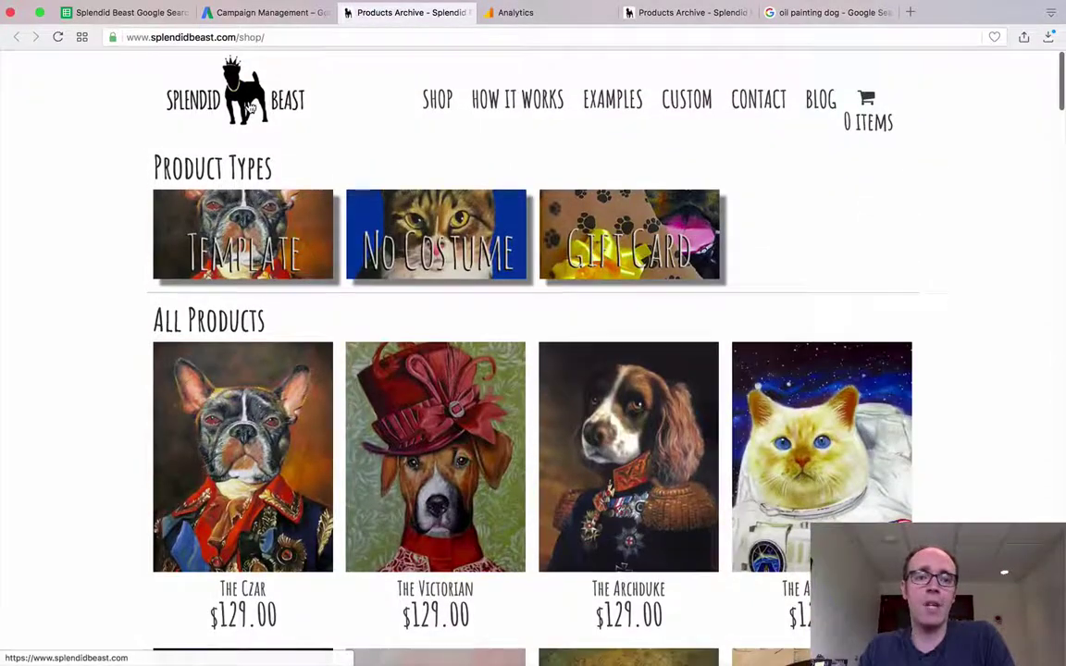
pyautogui.click(250, 108)
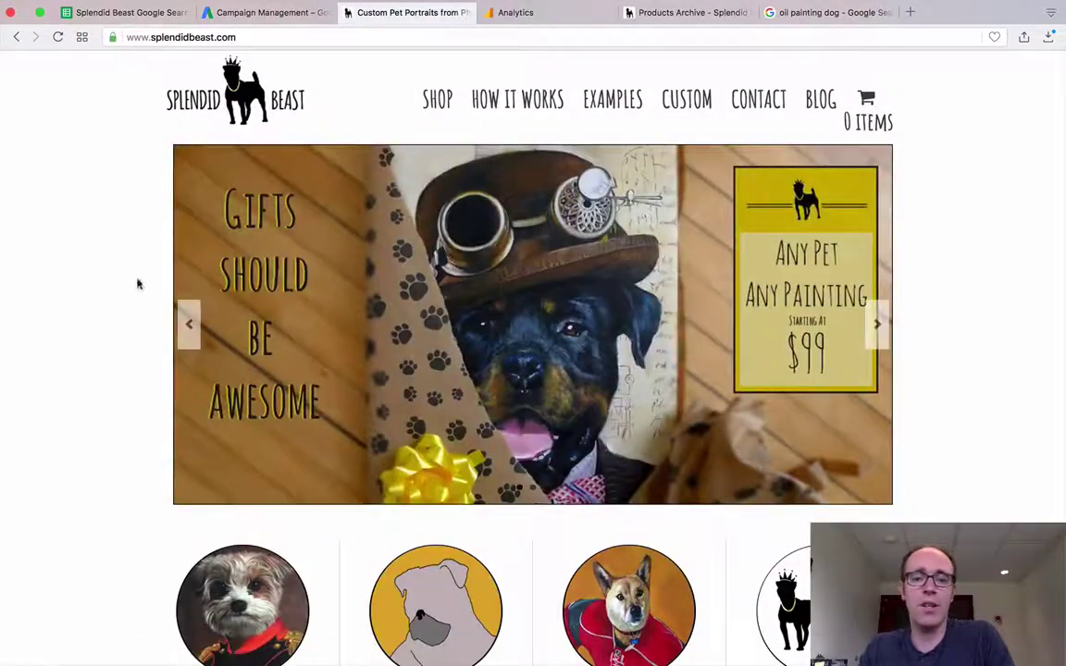
# - Back in AdWords, open the first Dog Paintings ad for editing, accepting the warning
pyautogui.click(248, 15)
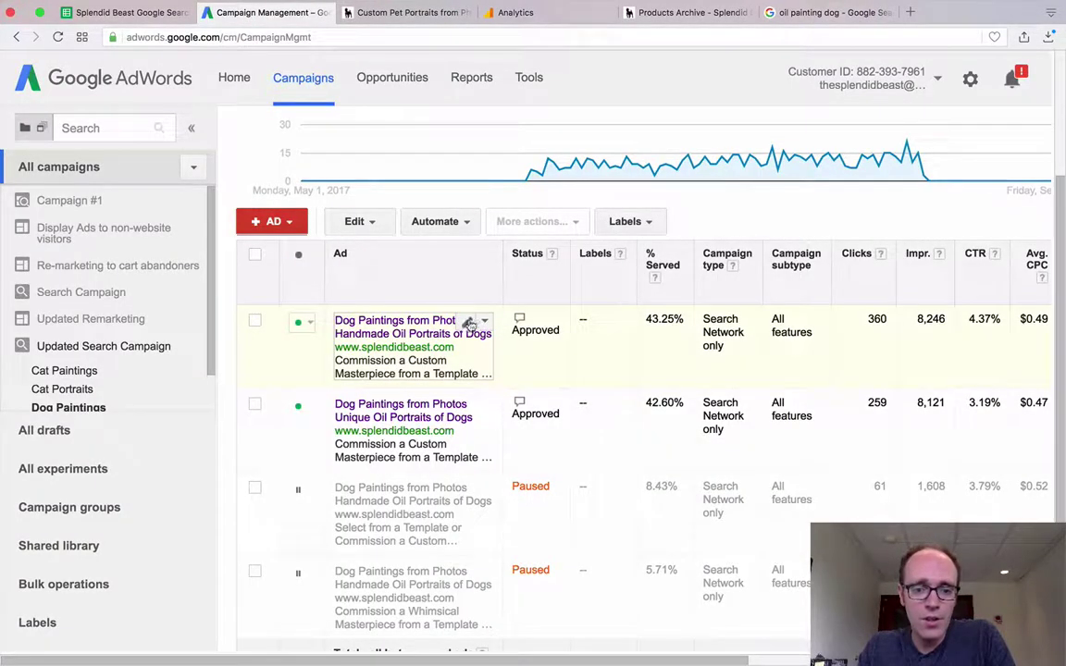
pyautogui.click(469, 322)
pyautogui.click(381, 416)
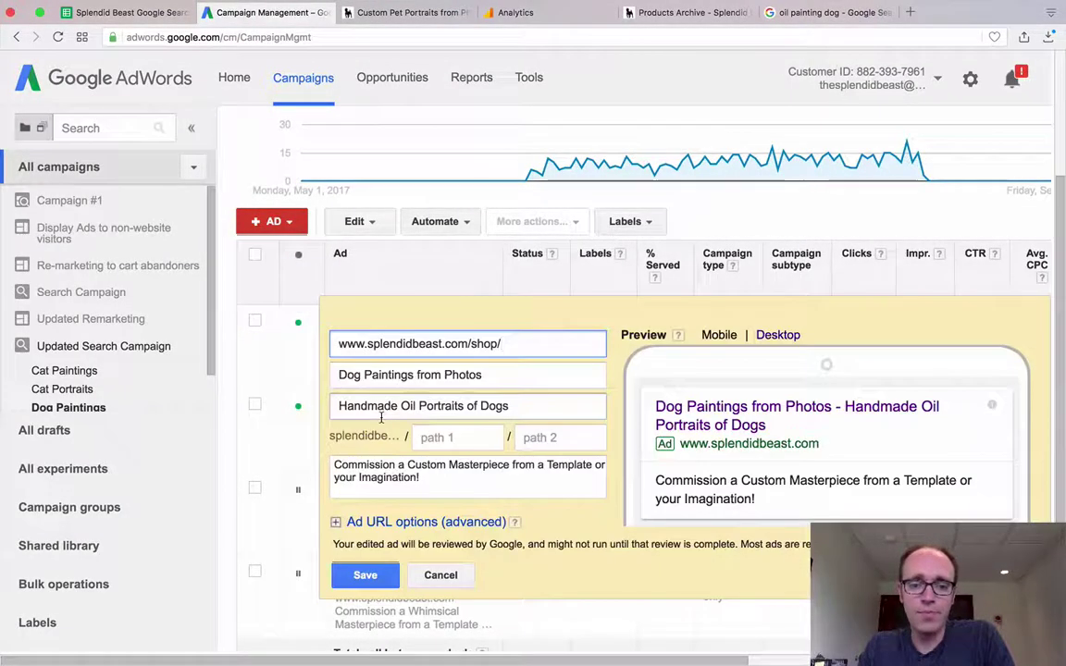
# - Inspect the ad's headlines, selecting 'Dog Paintings', then its description and preview
pyautogui.click(516, 375)
pyautogui.click(522, 410)
pyautogui.click(497, 376)
pyautogui.moveTo(498, 375); pyautogui.dragTo(337, 375)
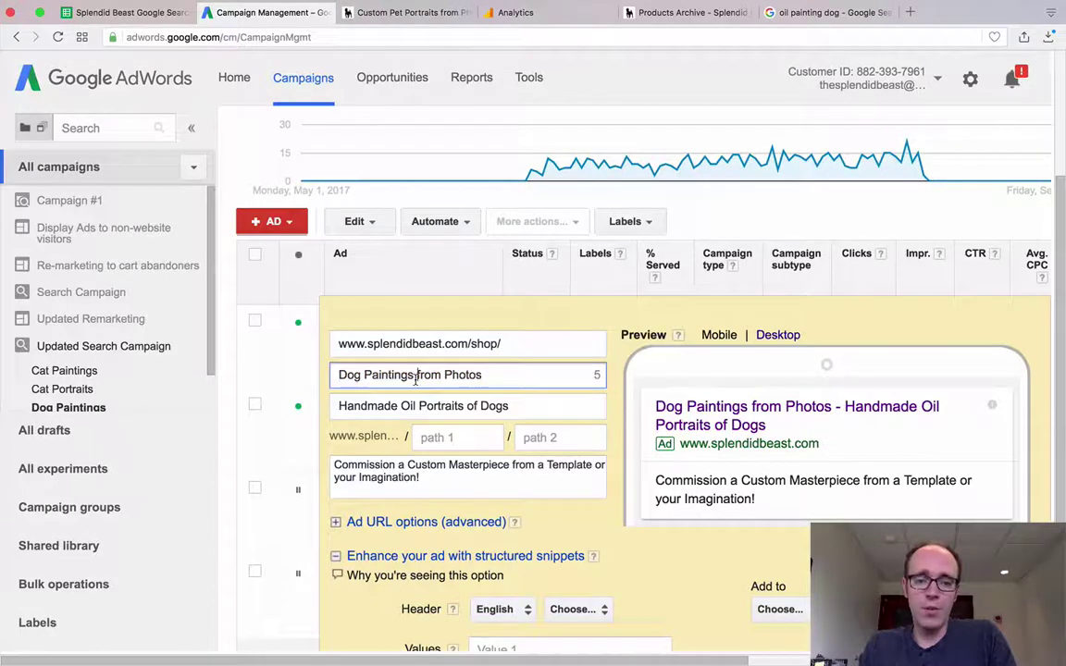
pyautogui.hotkey('shift', 'Home')
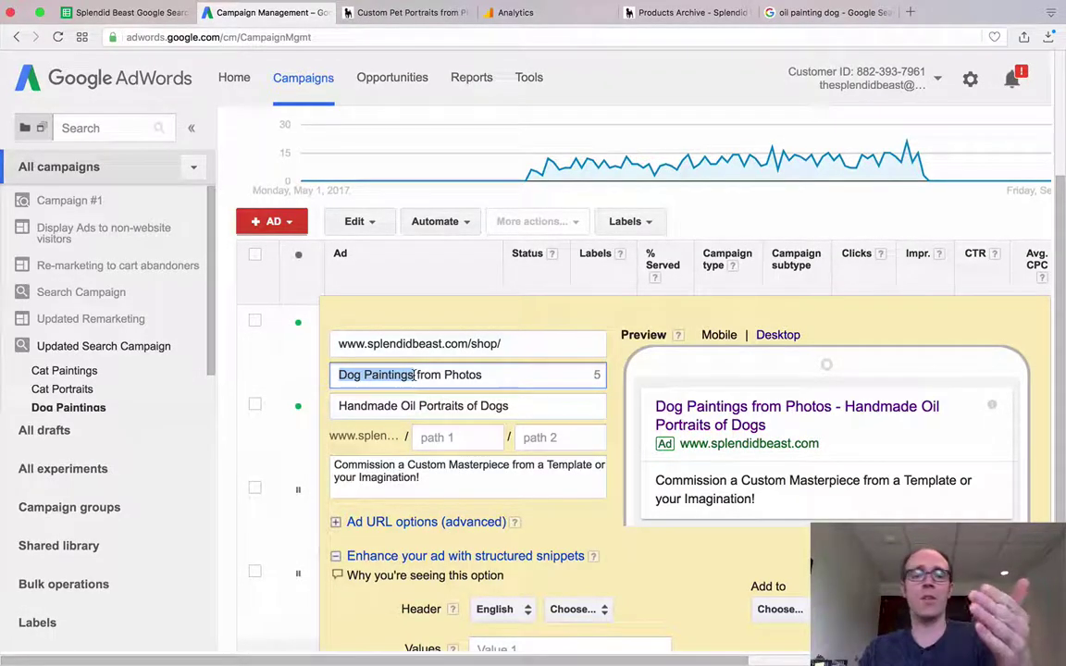
pyautogui.click(423, 477)
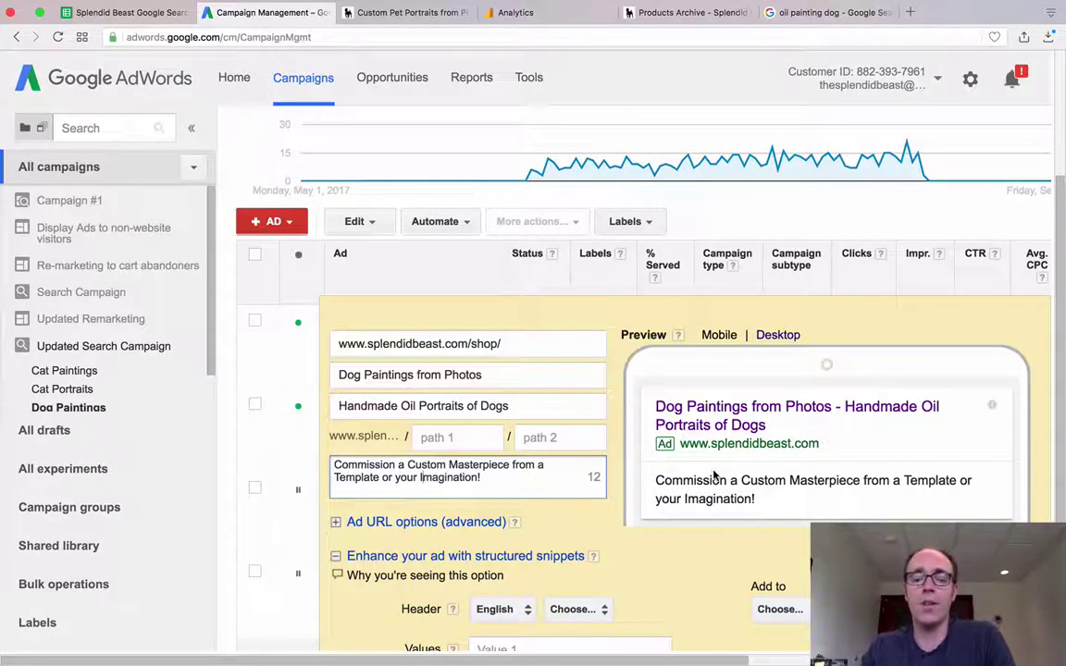
pyautogui.scroll(-3, 536, 593)
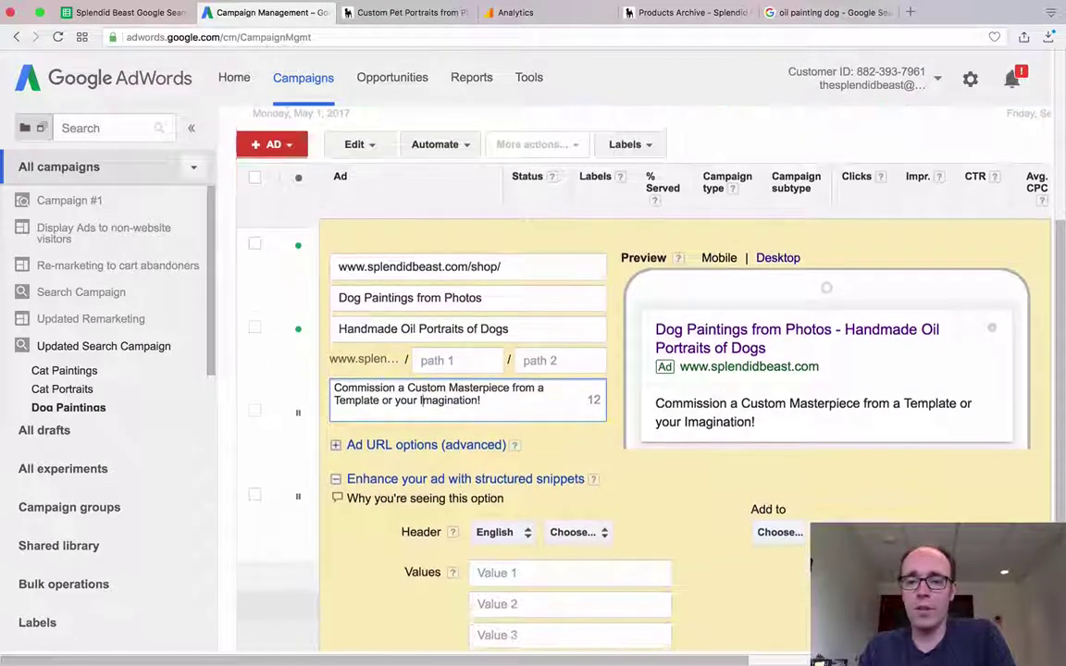
# - Cancel the ad editor and review the Dog Paintings ads table's columns
pyautogui.click(451, 615)
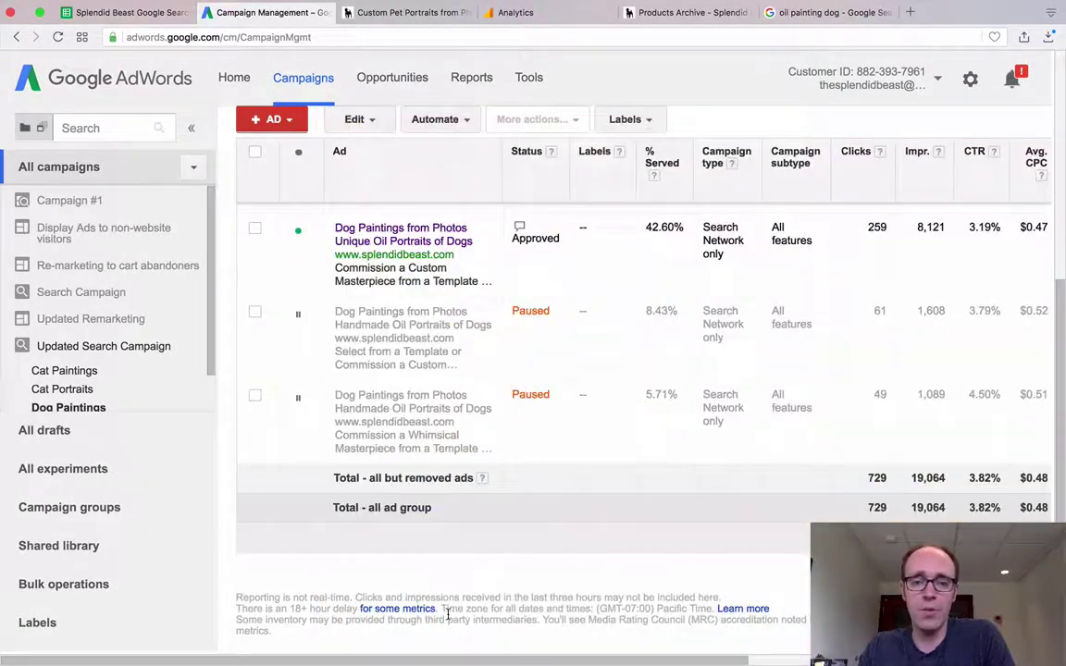
pyautogui.scroll(2, 626, 353)
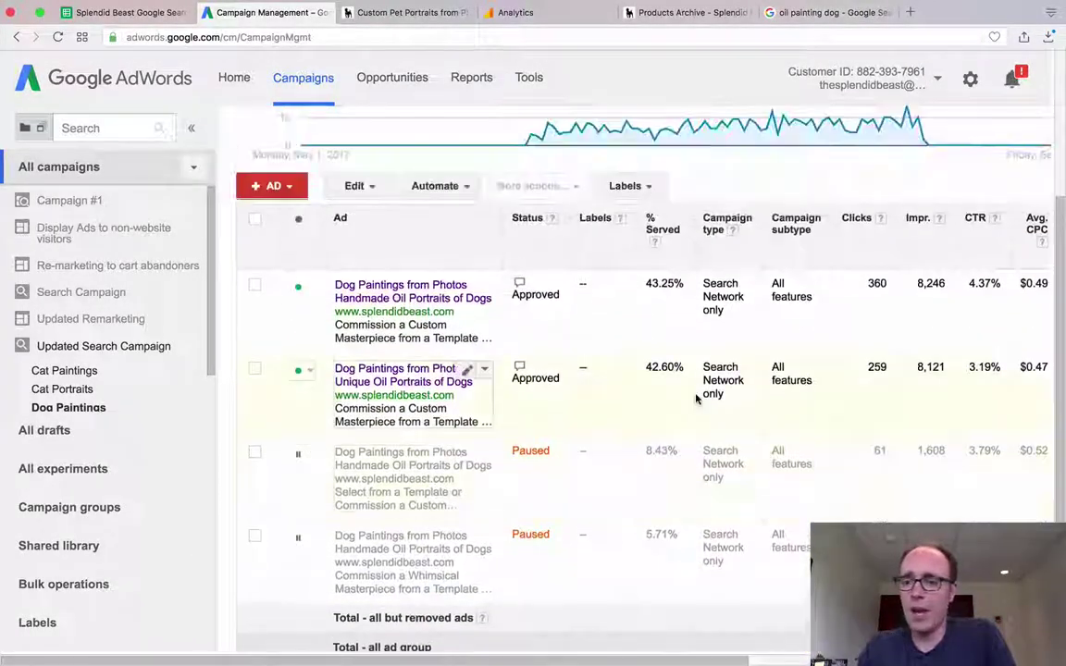
pyautogui.hscroll(5, 802, 420)
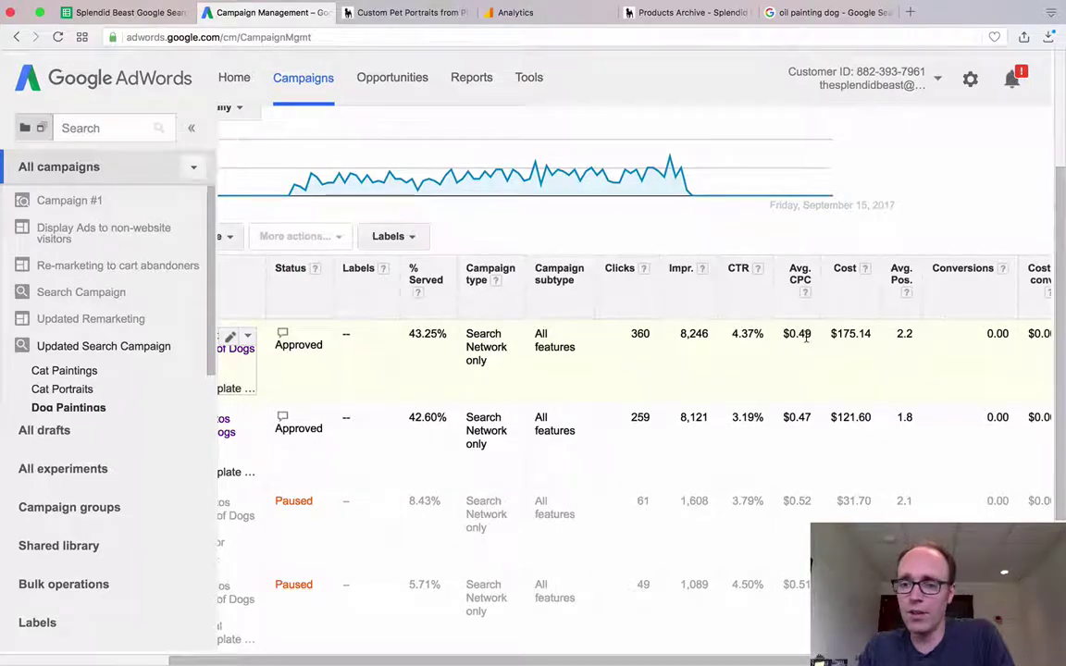
pyautogui.hscroll(4, 805, 338)
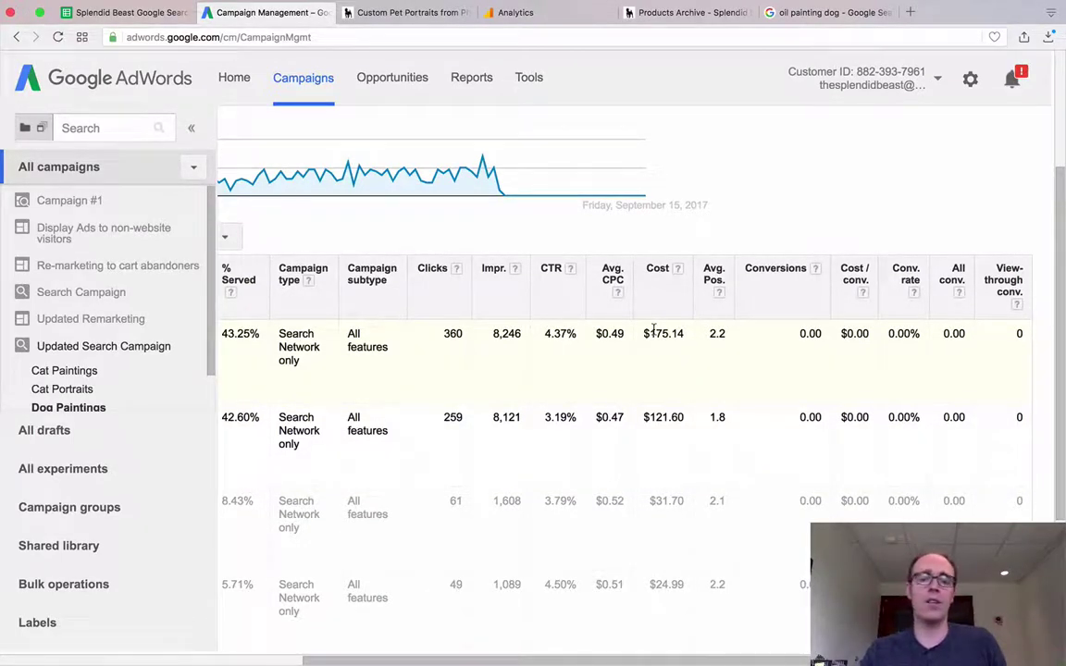
pyautogui.hscroll(-3, 659, 352)
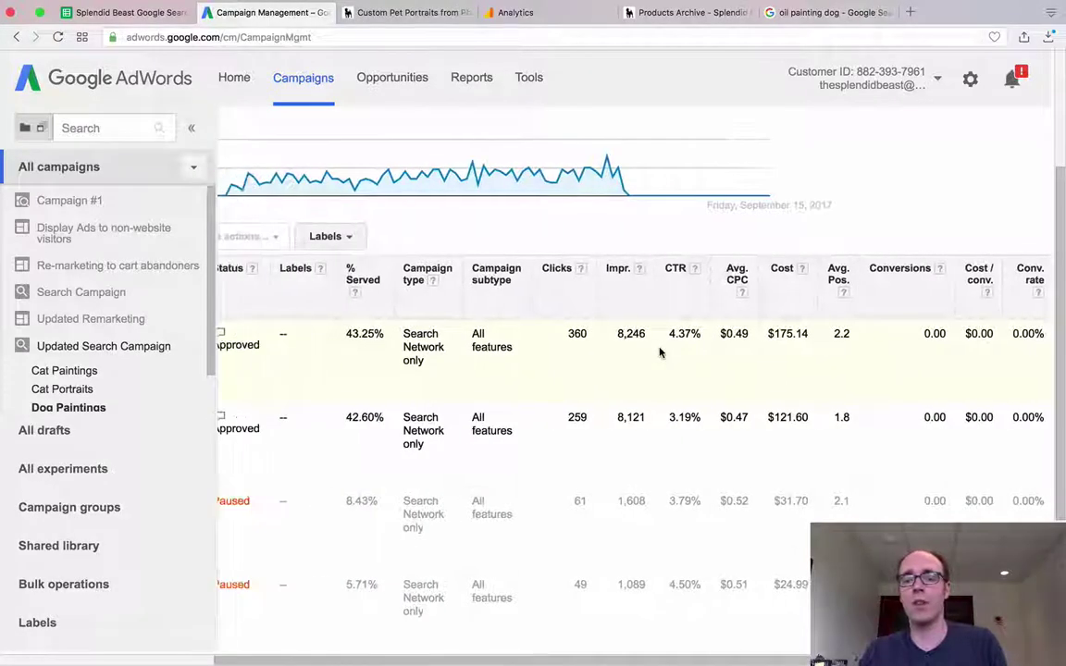
pyautogui.hscroll(-3, 633, 357)
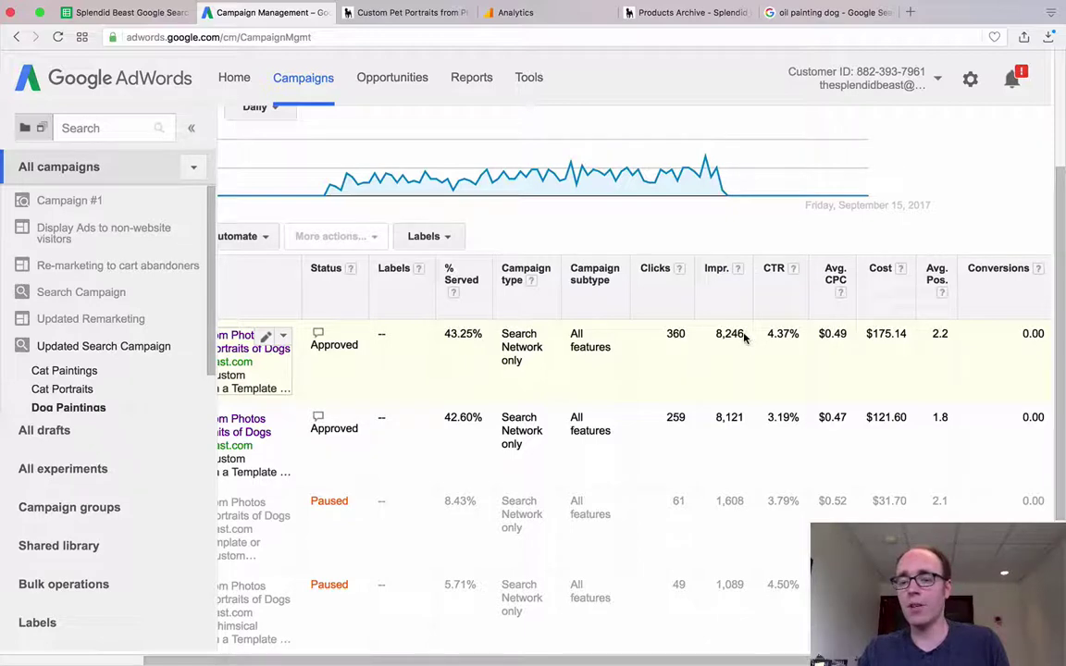
pyautogui.scroll(-1, 736, 338)
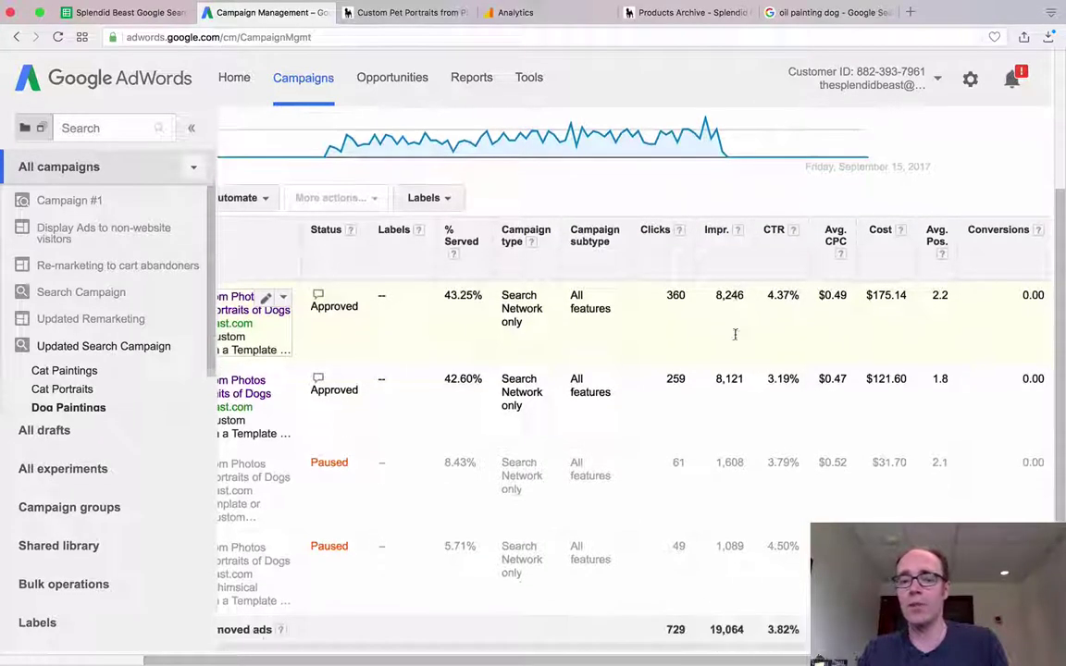
pyautogui.hscroll(-5, 555, 379)
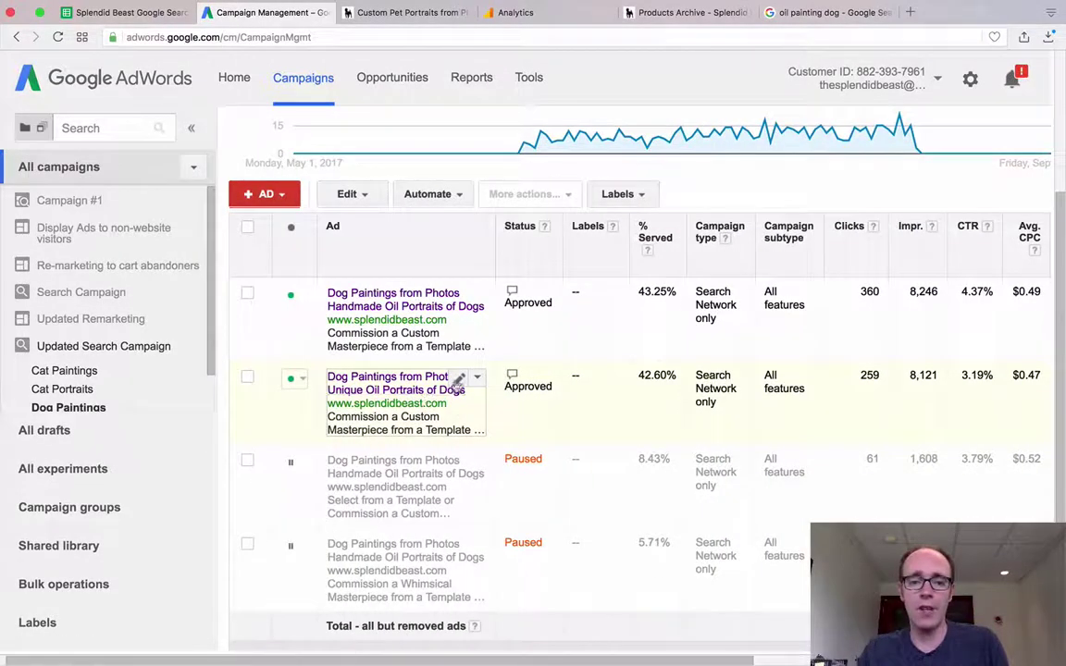
# - Open the second Dog Paintings ad in the editor, review it, and cancel without saving
pyautogui.click(459, 378)
pyautogui.click(378, 473)
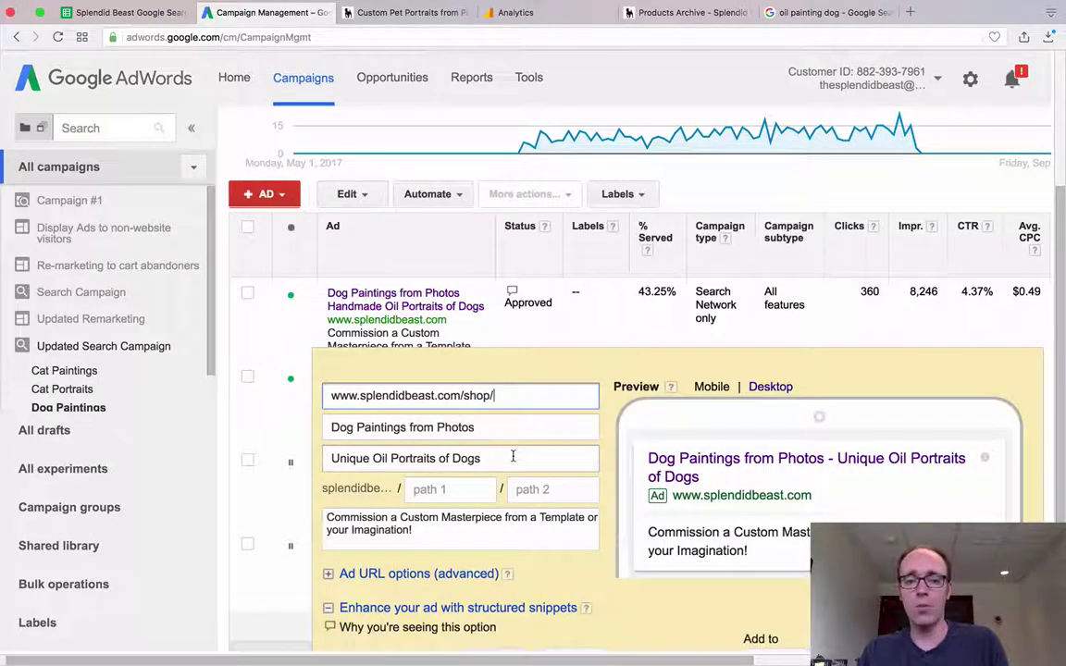
pyautogui.scroll(-5, 574, 460)
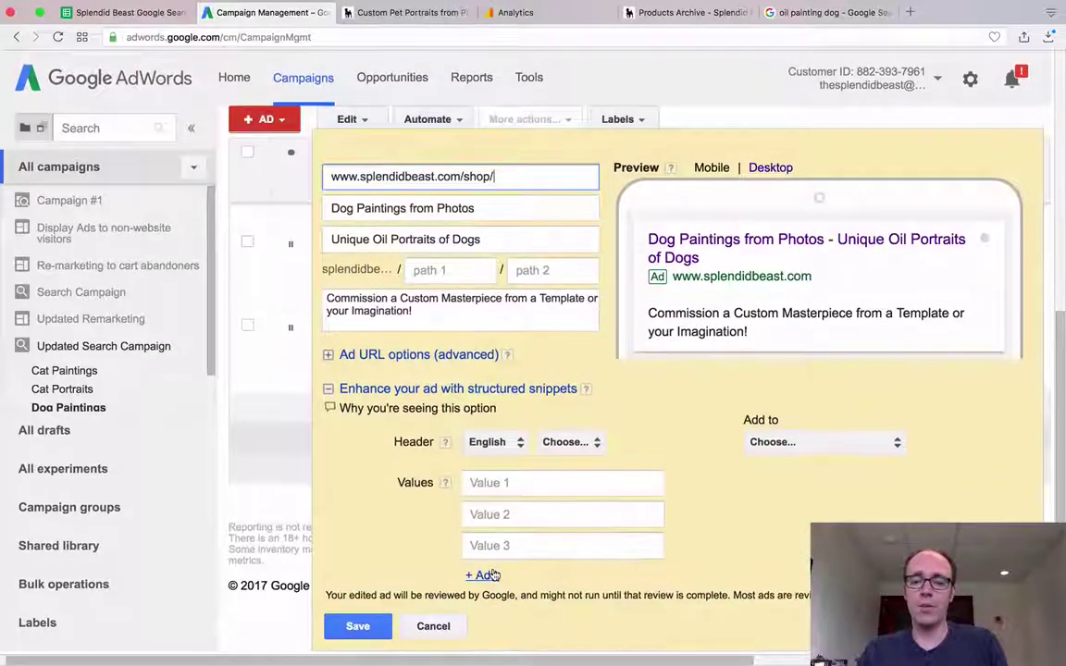
pyautogui.click(431, 625)
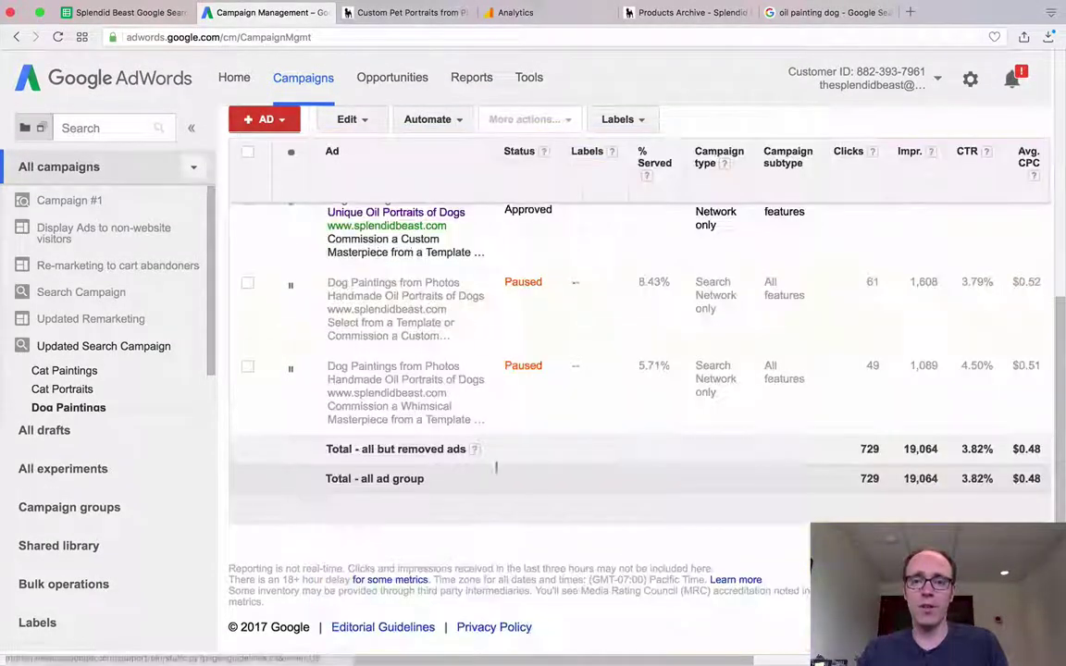
# - In the Google search tab, change the query to 'dog painting' and browse the results
pyautogui.click(797, 11)
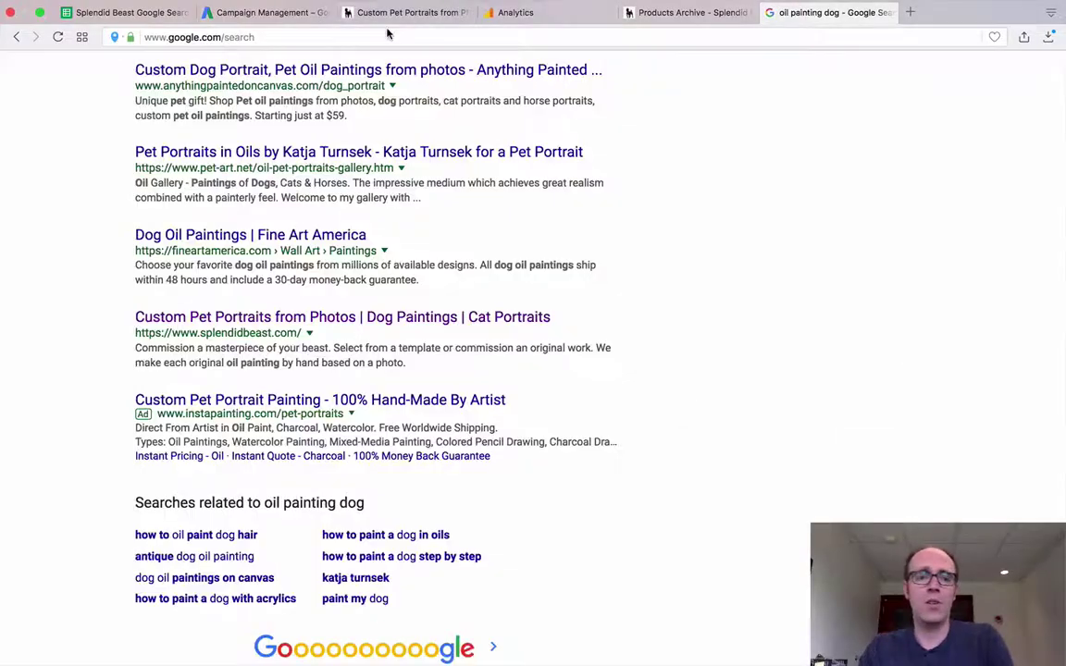
pyautogui.scroll(15, 411, 216)
pyautogui.click(233, 93)
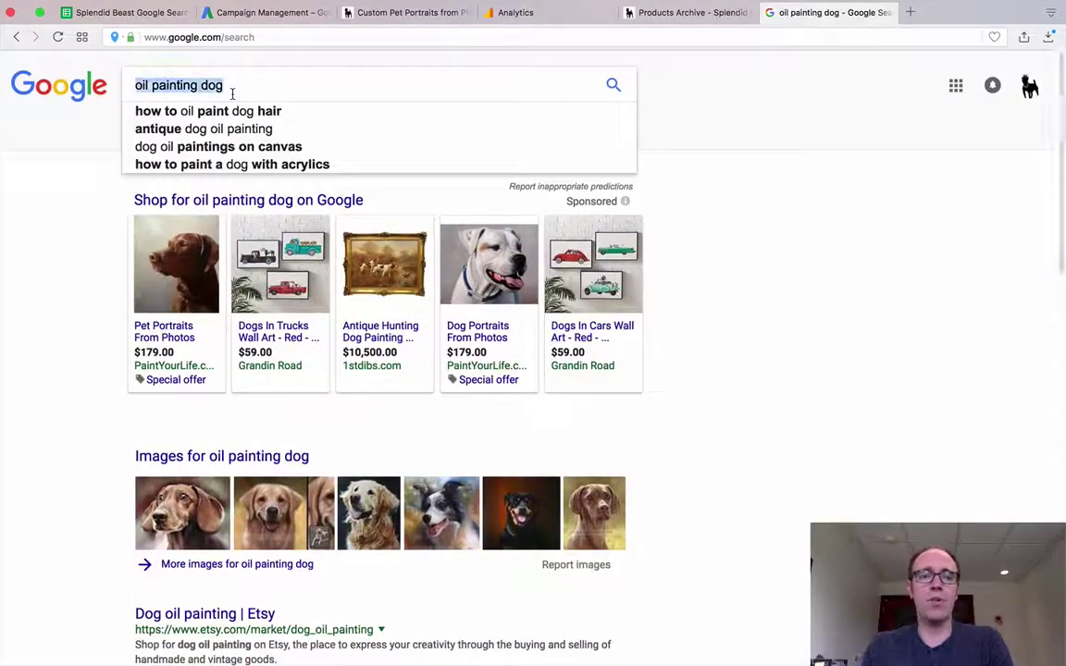
pyautogui.write('ing')
pyautogui.press('Return')
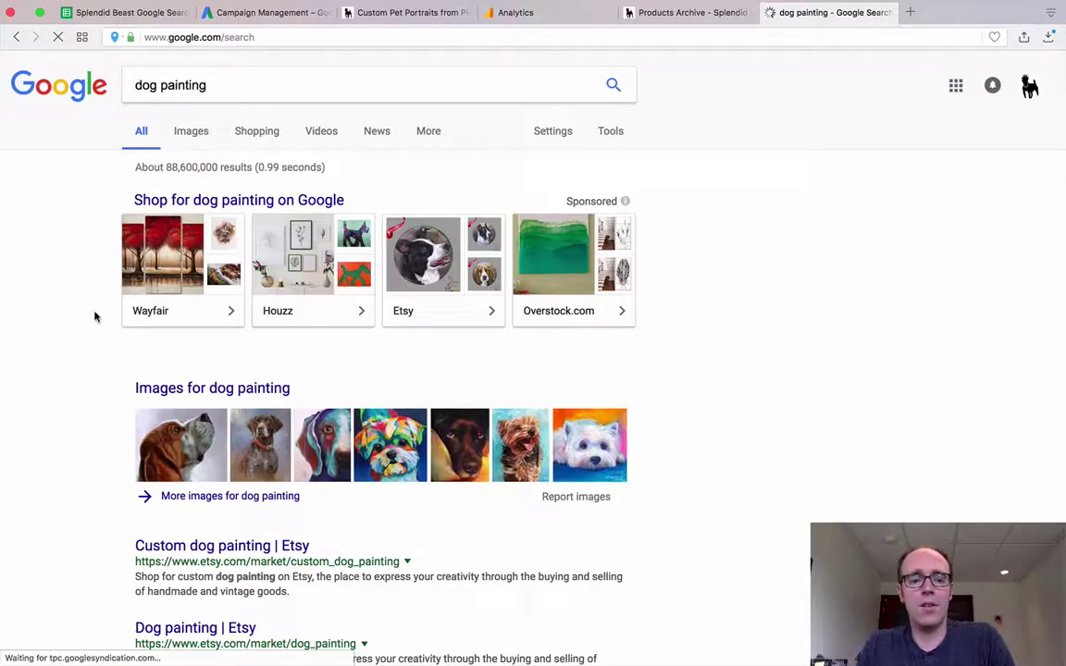
pyautogui.scroll(-5, 79, 413)
pyautogui.scroll(-5, 79, 414)
pyautogui.scroll(-7, 79, 413)
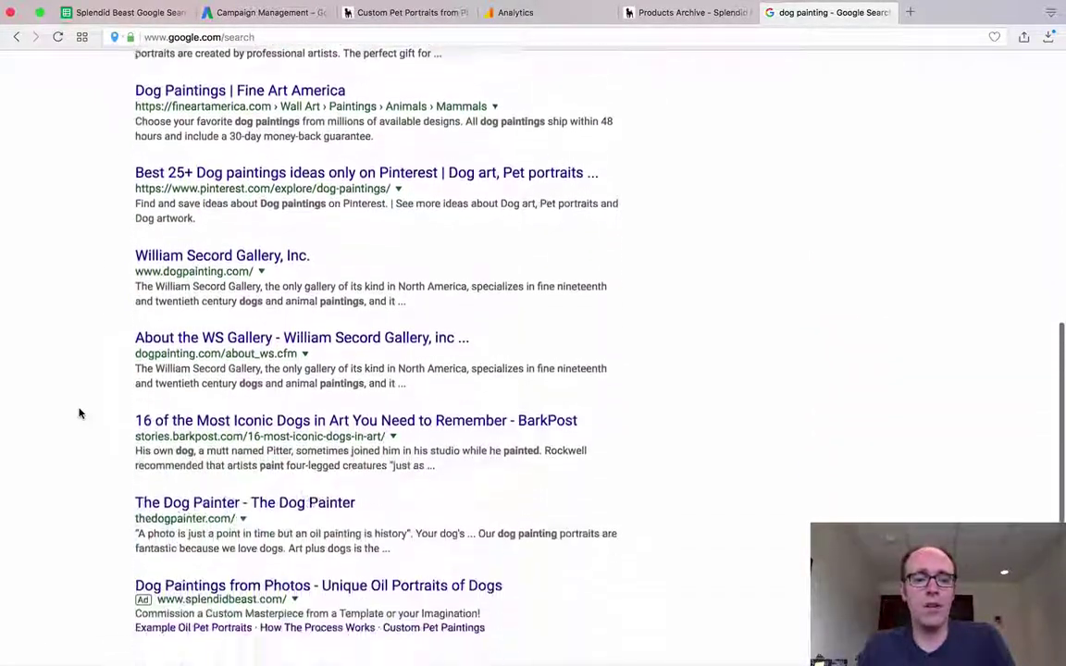
pyautogui.scroll(3, 84, 323)
# - Find 'splendi' on the results page to locate the Splendid Beast ad, then close the find bar
pyautogui.press('super+f')
pyautogui.write('splendi')
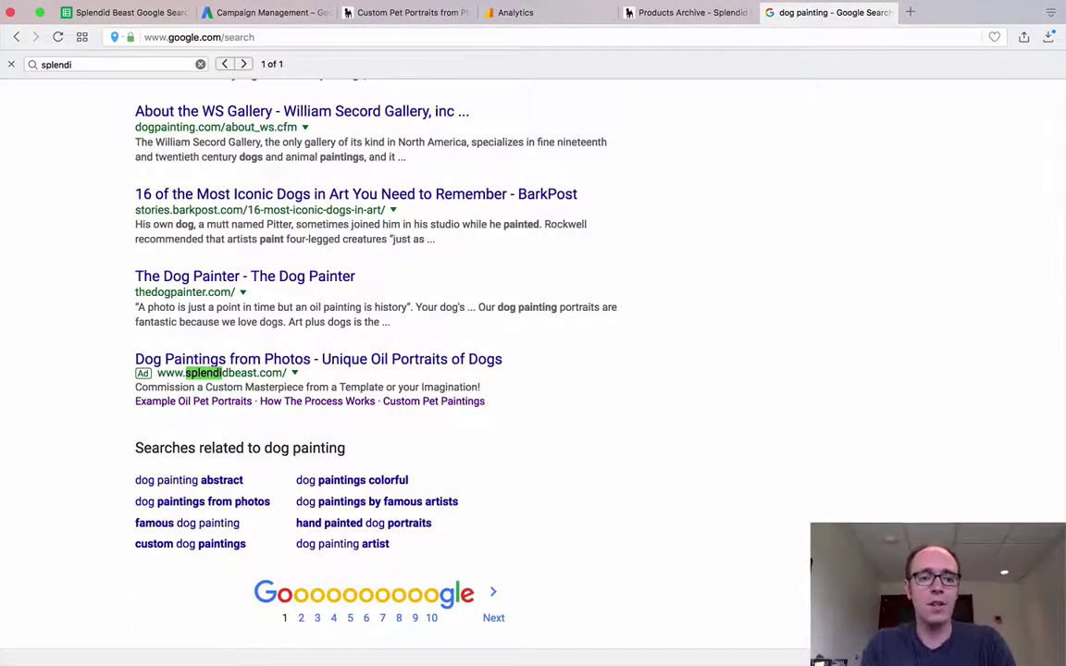
pyautogui.scroll(4, 579, 351)
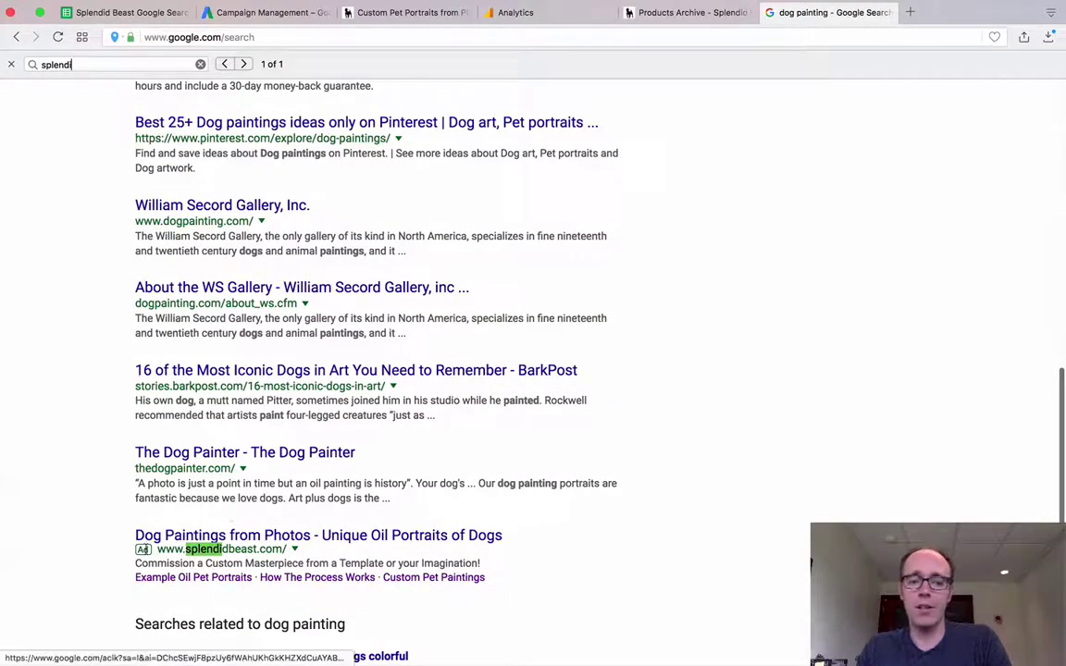
pyautogui.scroll(5, 116, 433)
pyautogui.scroll(10, 116, 433)
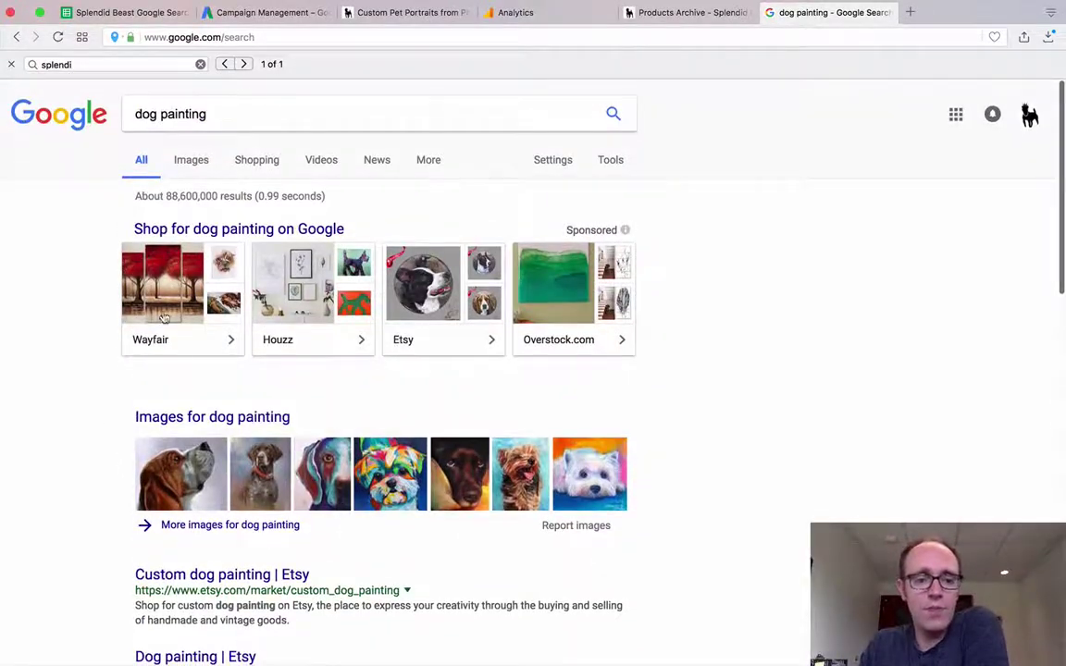
pyautogui.scroll(-9, 22, 464)
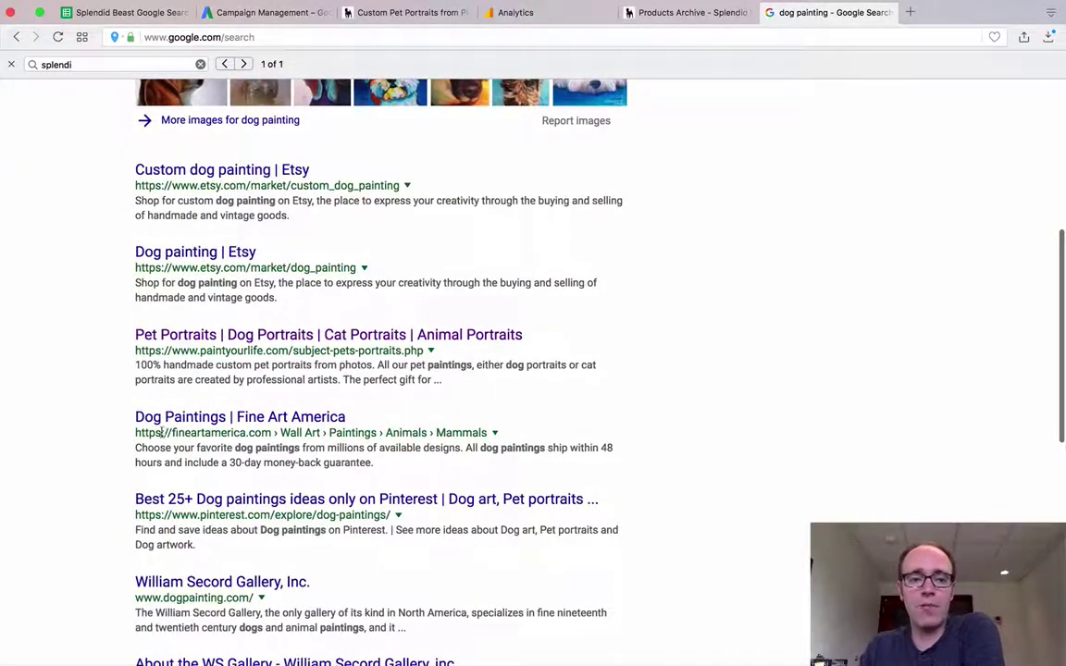
pyautogui.scroll(-8, 118, 396)
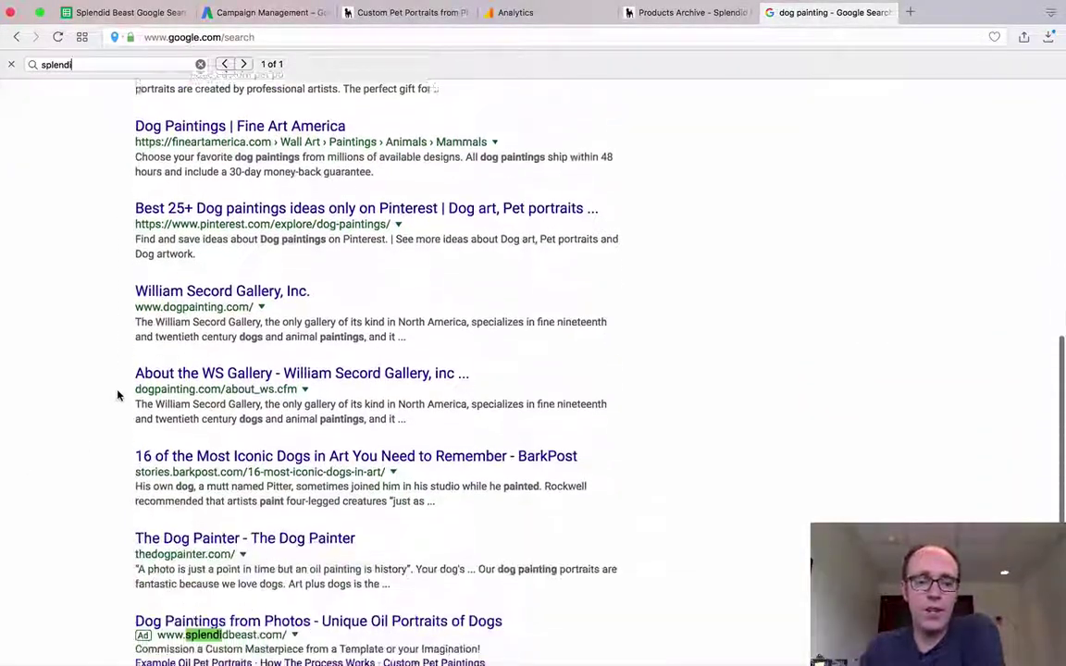
pyautogui.scroll(-1, 82, 382)
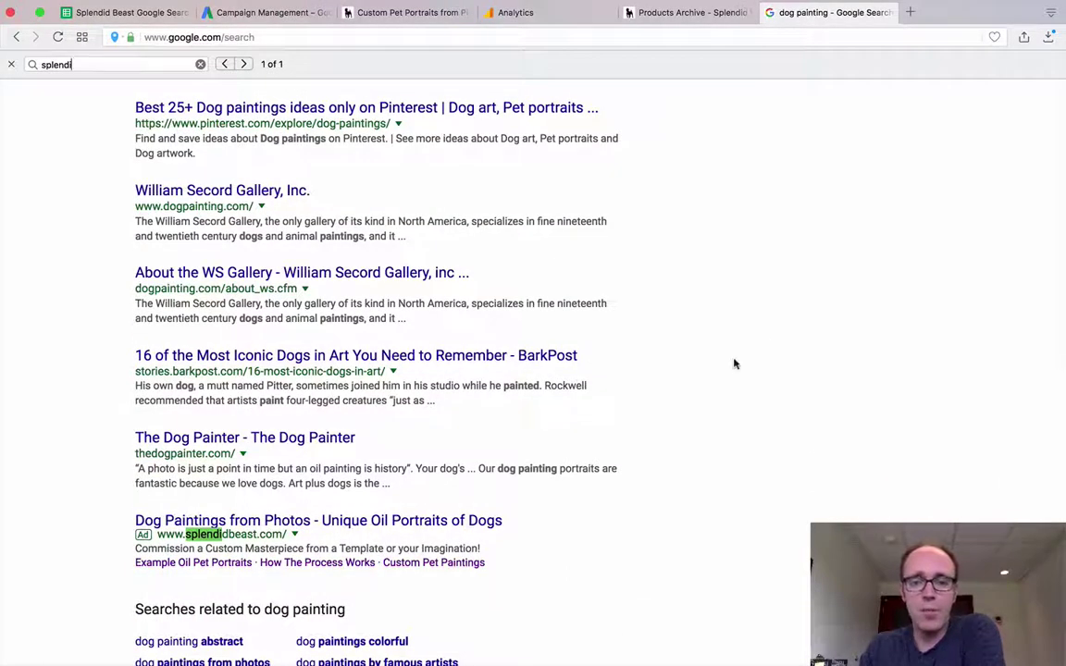
pyautogui.scroll(18, 733, 364)
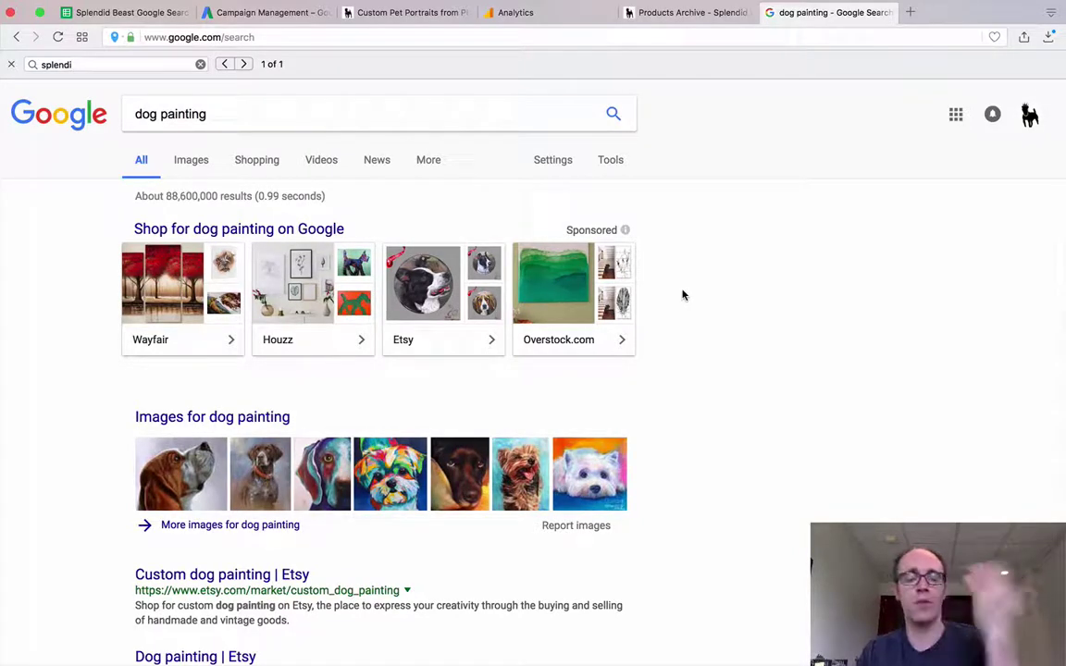
pyautogui.scroll(-3, 727, 341)
pyautogui.scroll(-8, 726, 341)
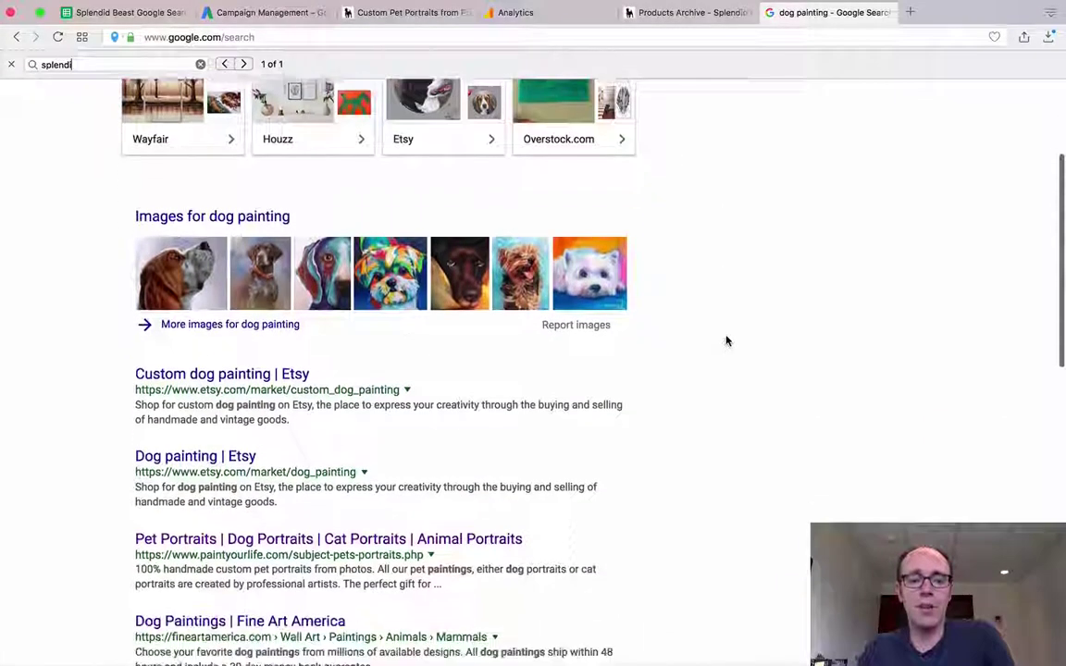
pyautogui.scroll(-6, 726, 341)
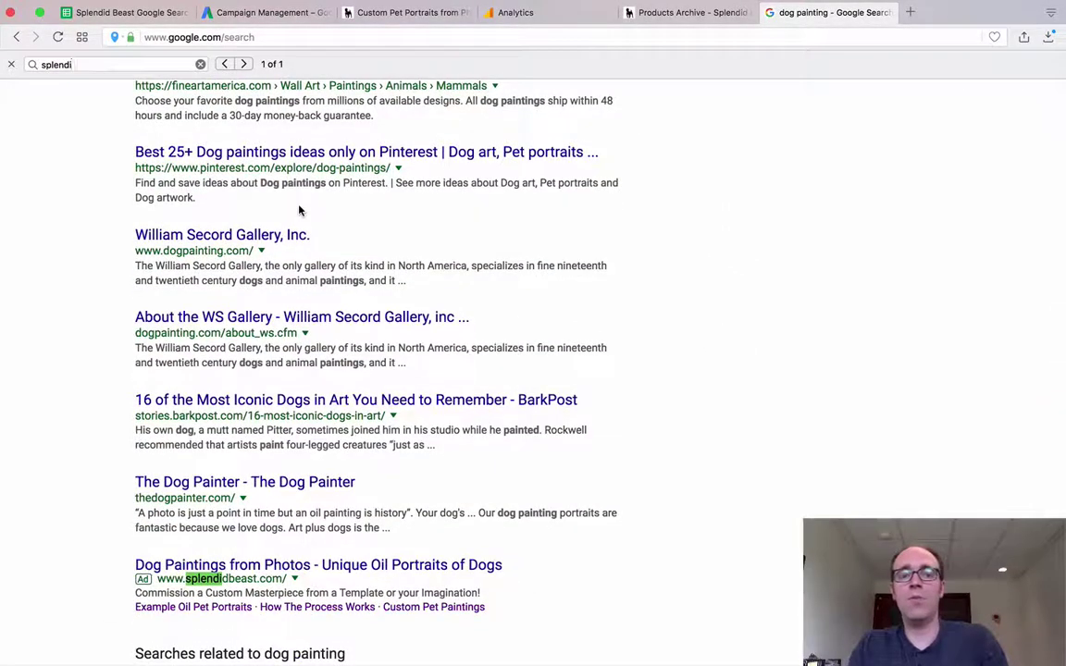
pyautogui.click(12, 64)
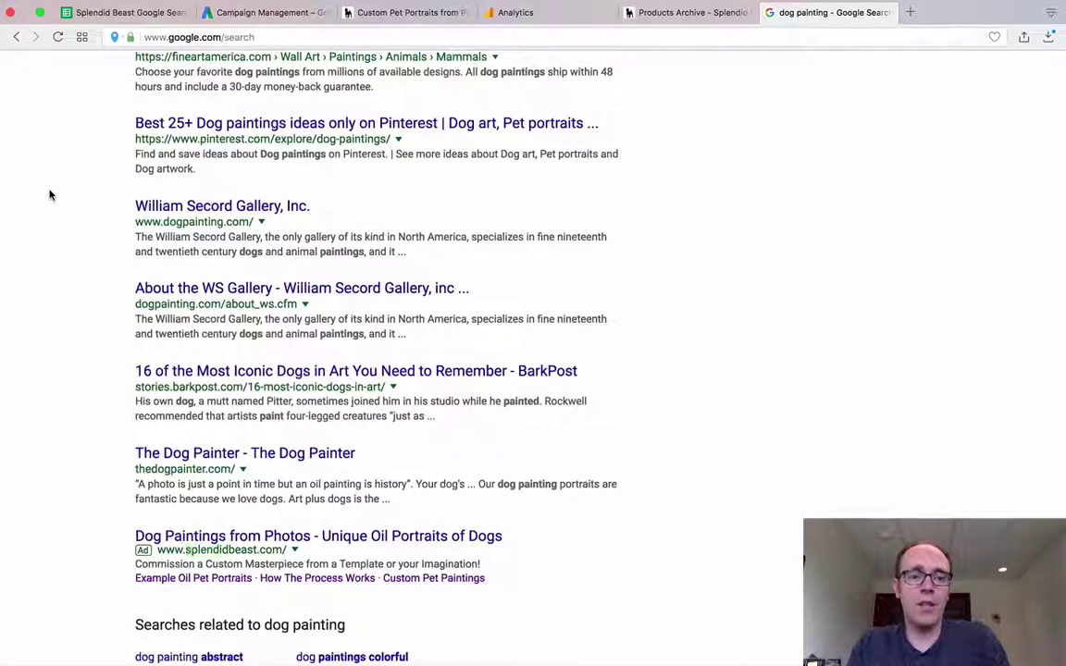
pyautogui.scroll(14, 48, 196)
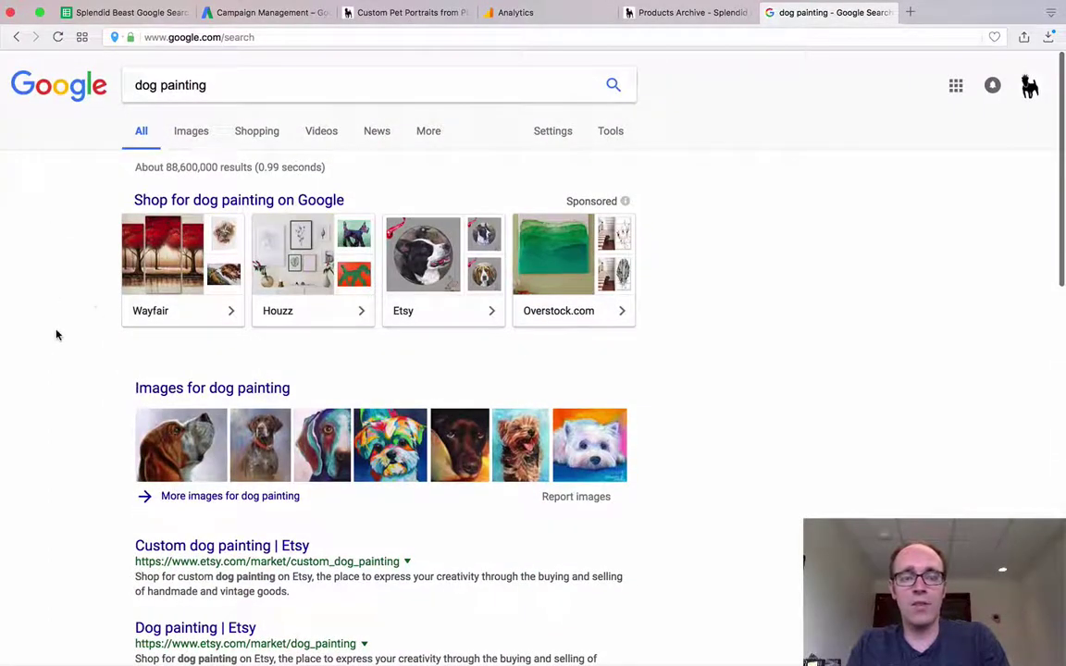
# - In the Search Console sheet, fill a cell in the dog painting row green
pyautogui.click(130, 15)
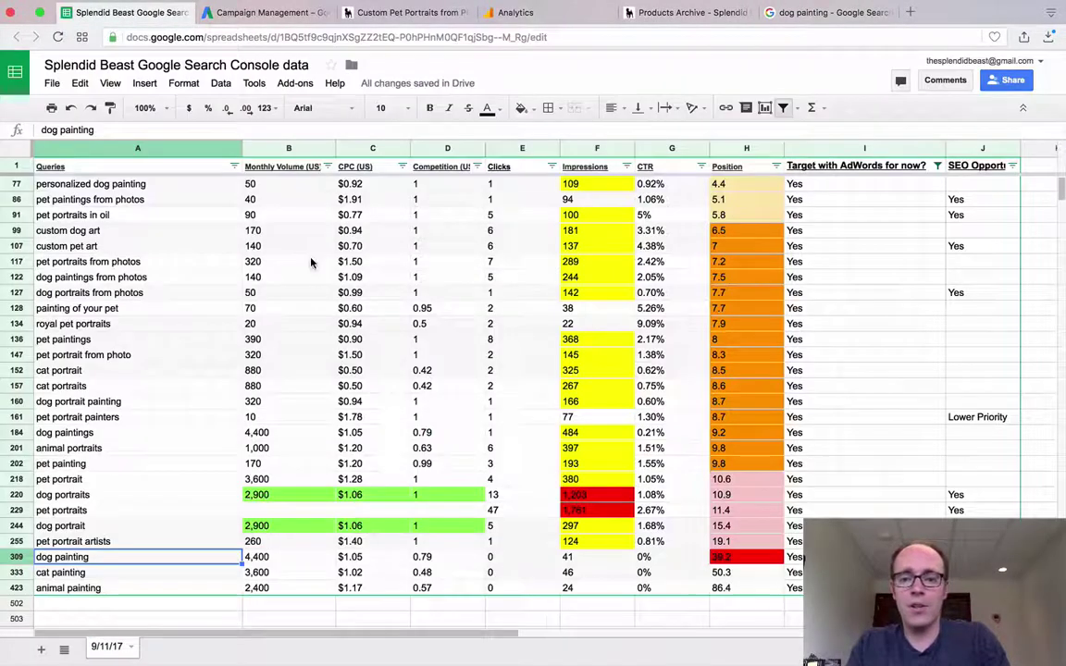
pyautogui.click(728, 509)
pyautogui.press('Down')
pyautogui.press('Down')
pyautogui.press('Down')
pyautogui.press('Right')
pyautogui.press('Right')
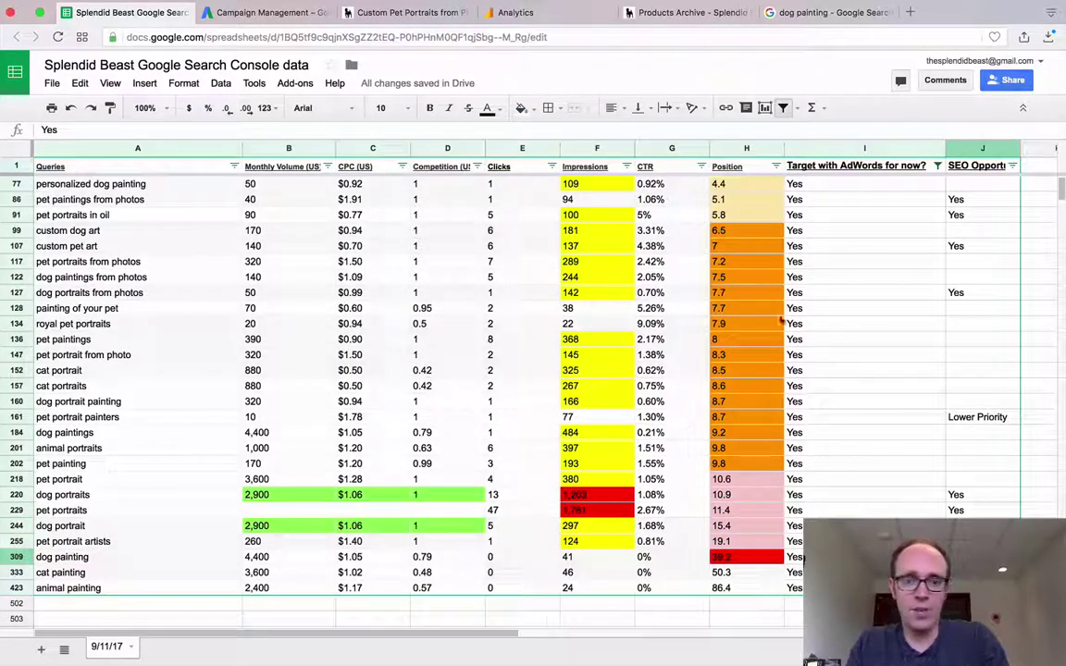
pyautogui.click(521, 107)
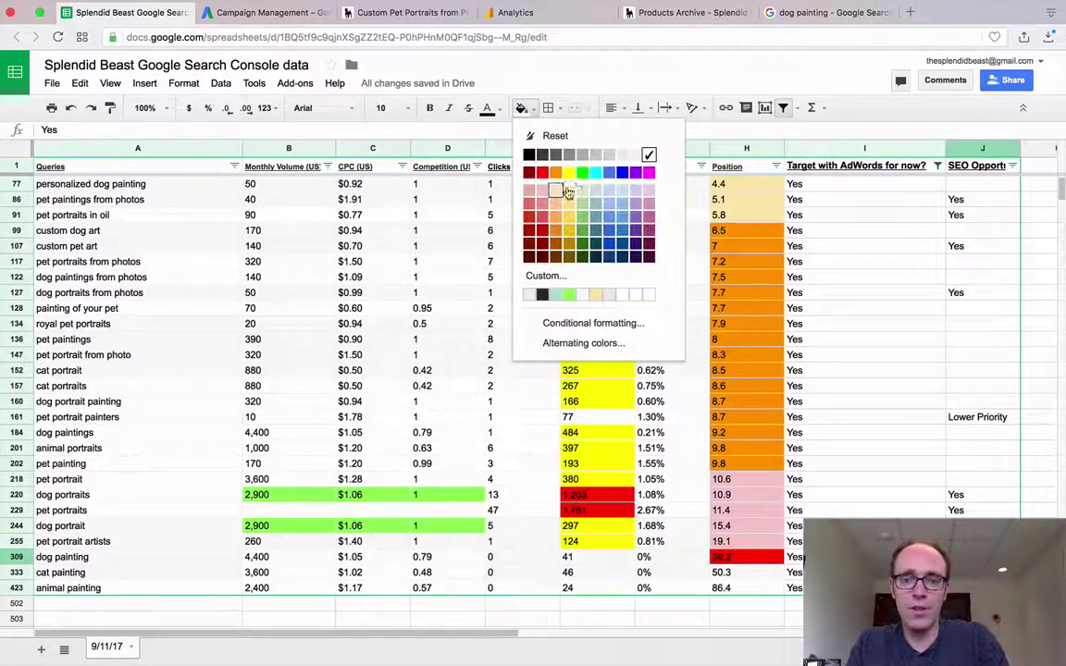
pyautogui.click(583, 175)
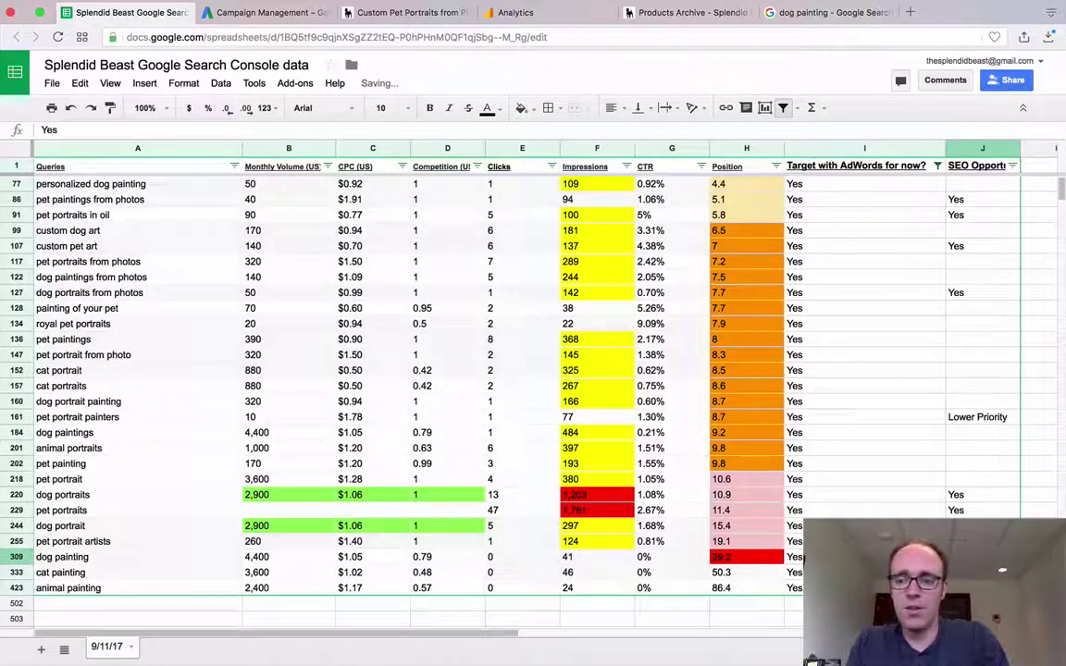
# - Fill the dog painting row's Target with AdWords 'Yes' cell I309 green
pyautogui.click(796, 557)
pyautogui.click(521, 107)
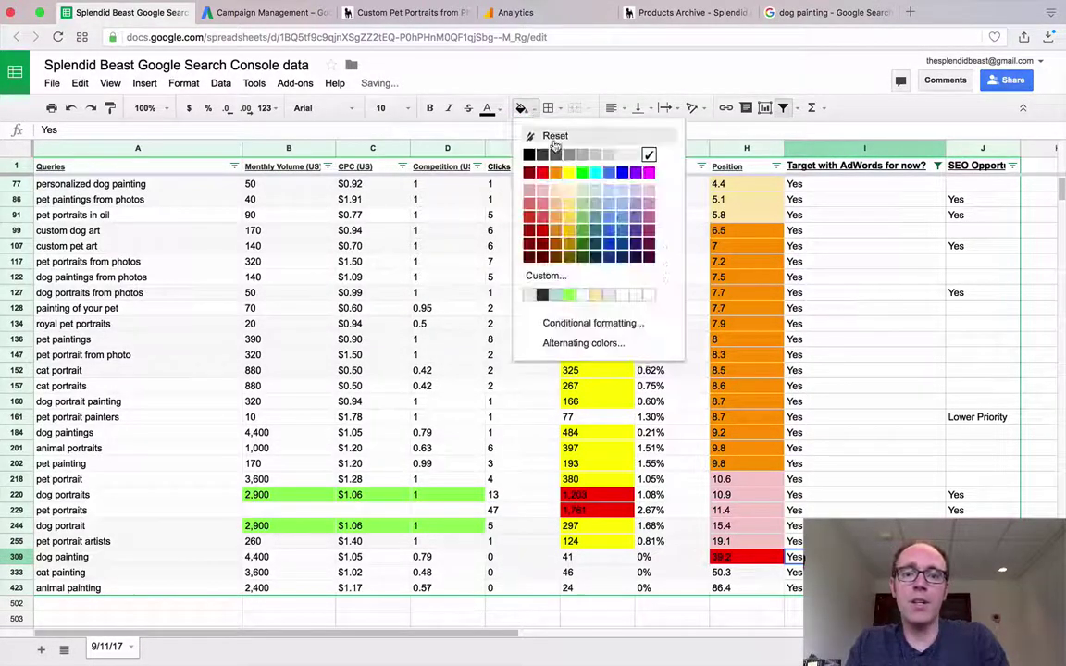
pyautogui.click(582, 172)
pyautogui.press('Up')
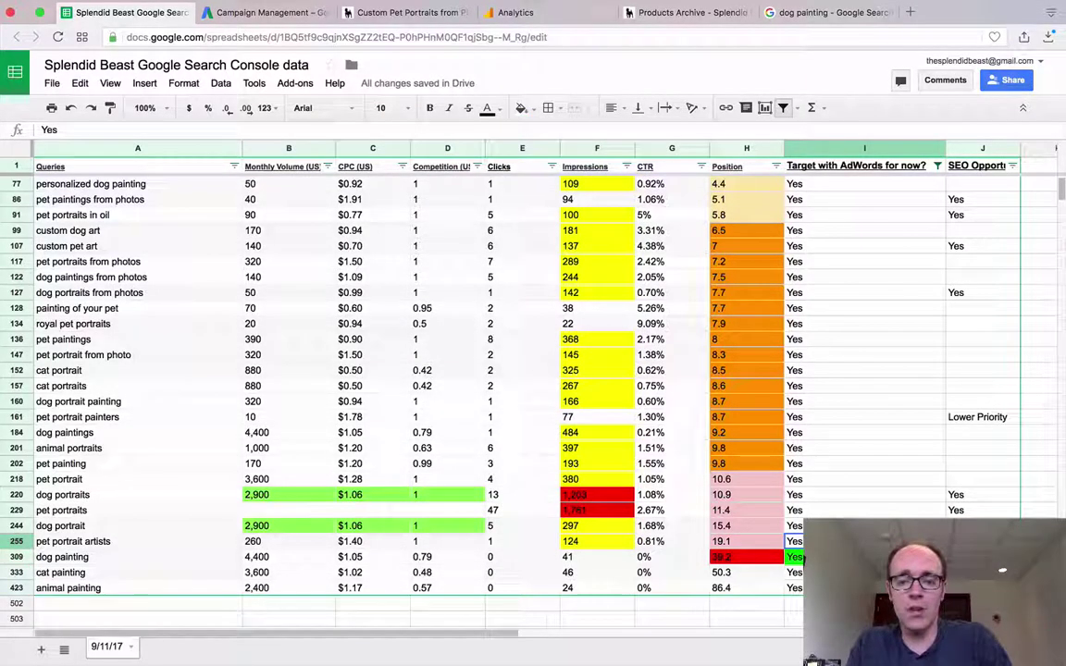
pyautogui.click(584, 494)
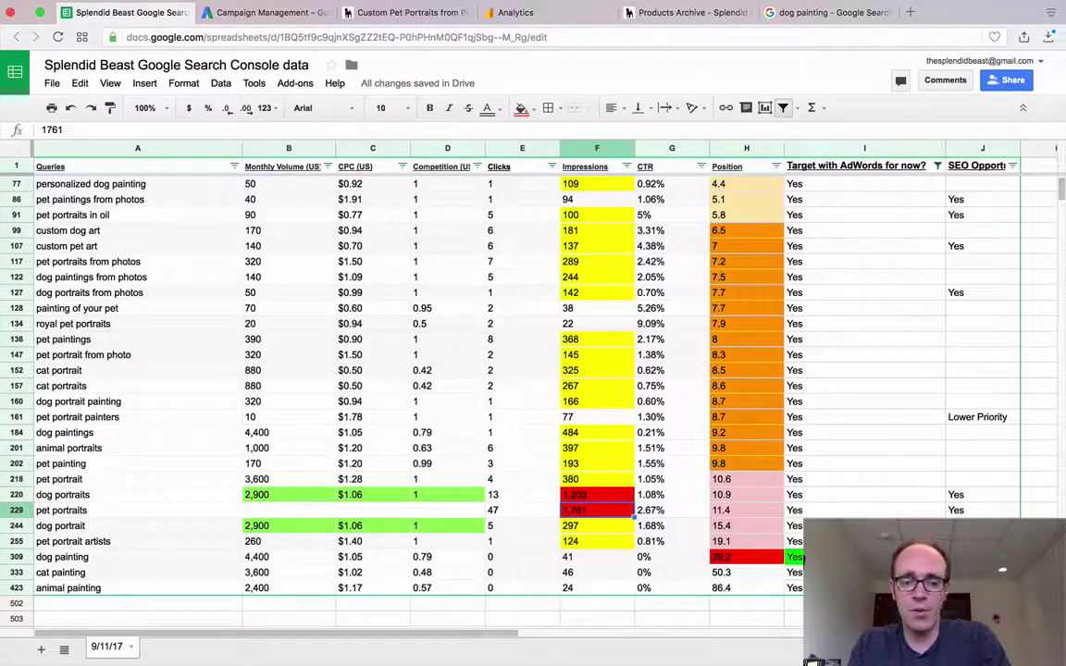
pyautogui.click(745, 495)
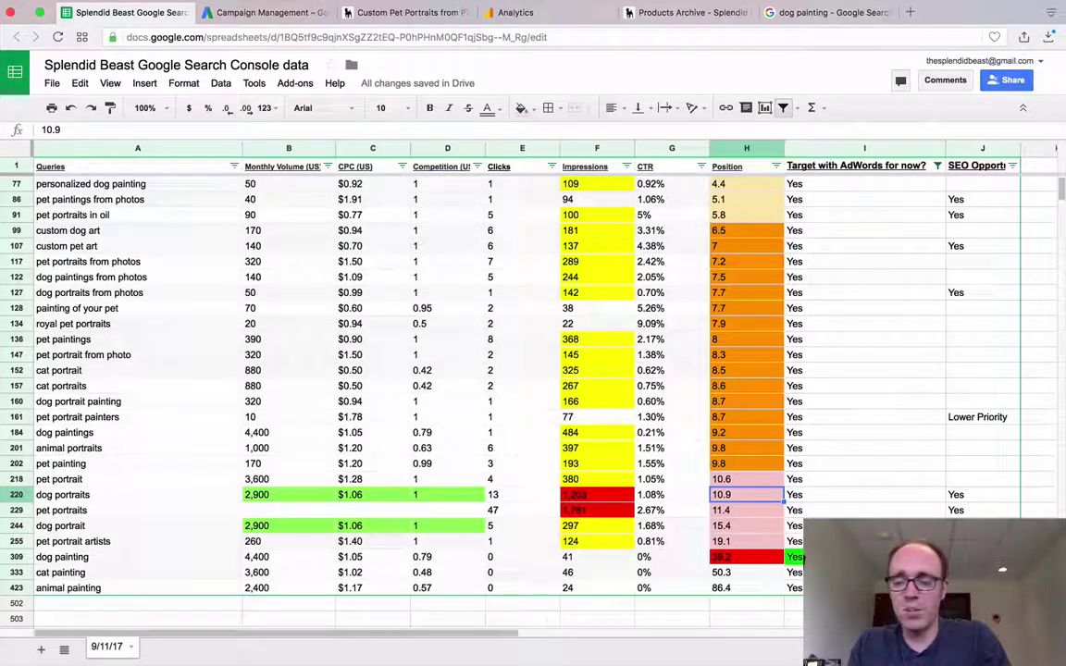
pyautogui.press('Down')
pyautogui.press('Up')
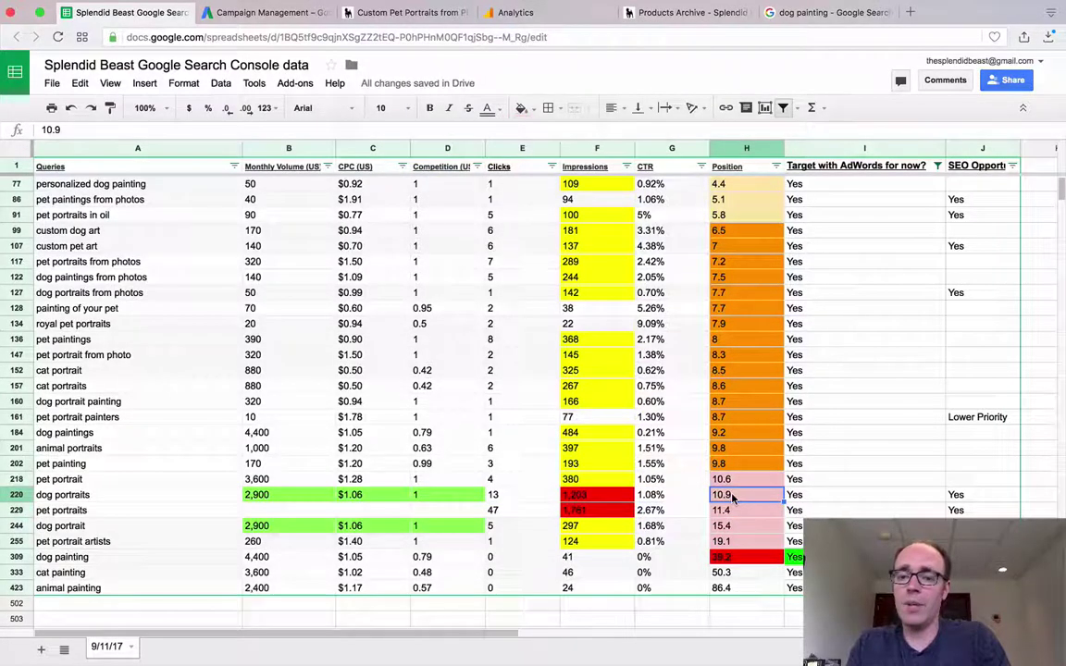
pyautogui.press('Down')
pyautogui.press('Up')
pyautogui.press('Down')
pyautogui.press('Up')
pyautogui.press('Right')
pyautogui.press('Left')
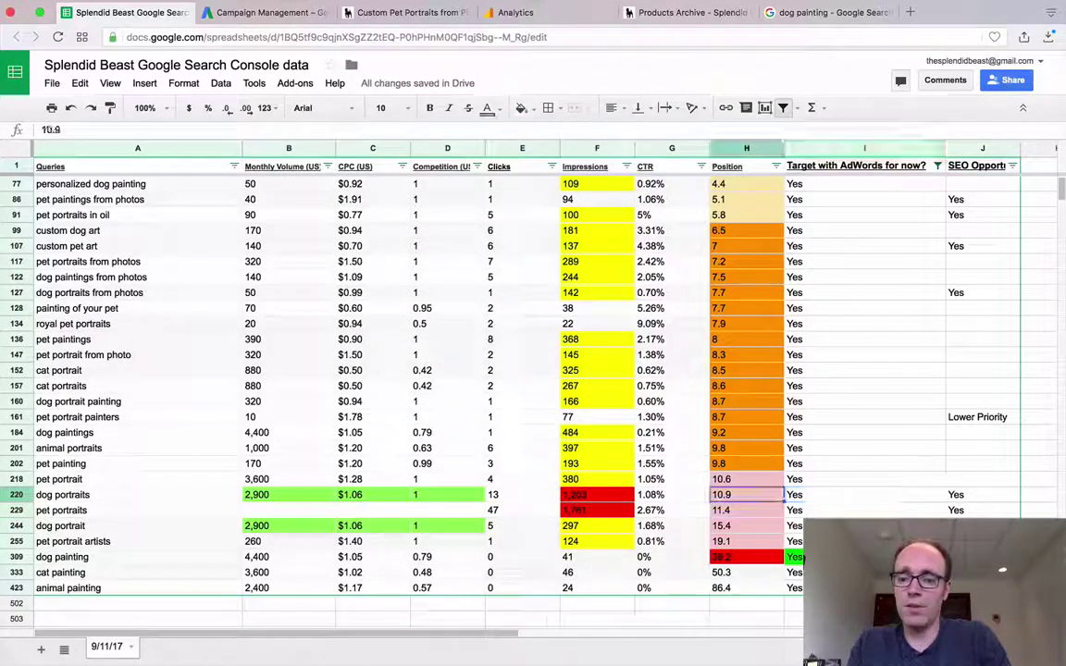
pyautogui.press('Right')
pyautogui.press('Right')
pyautogui.press('Left')
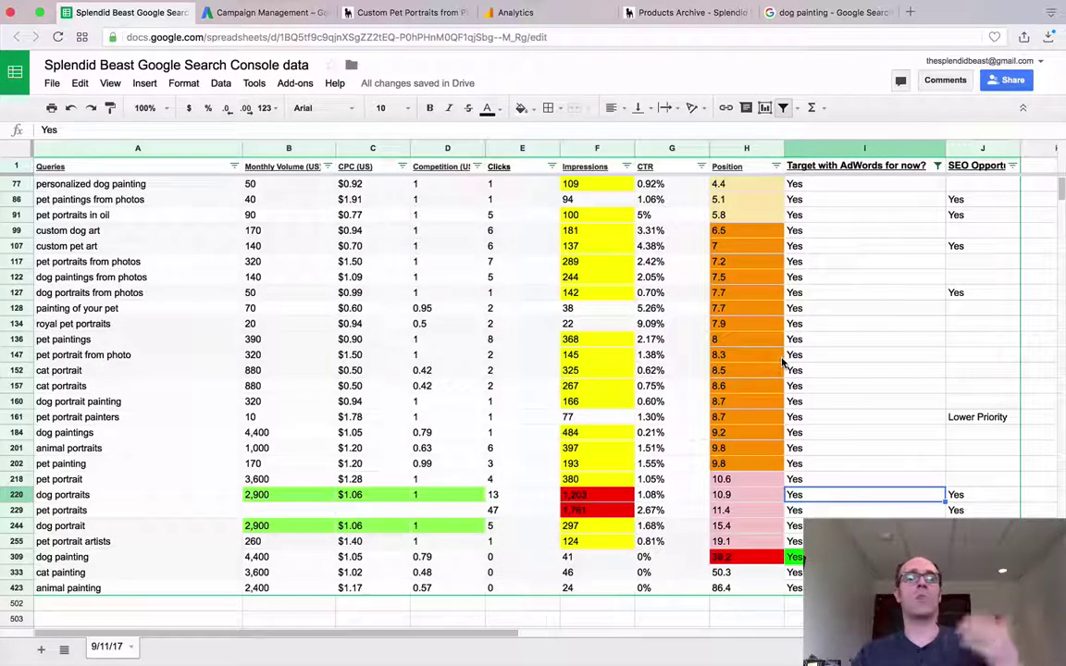
pyautogui.scroll(1, 781, 370)
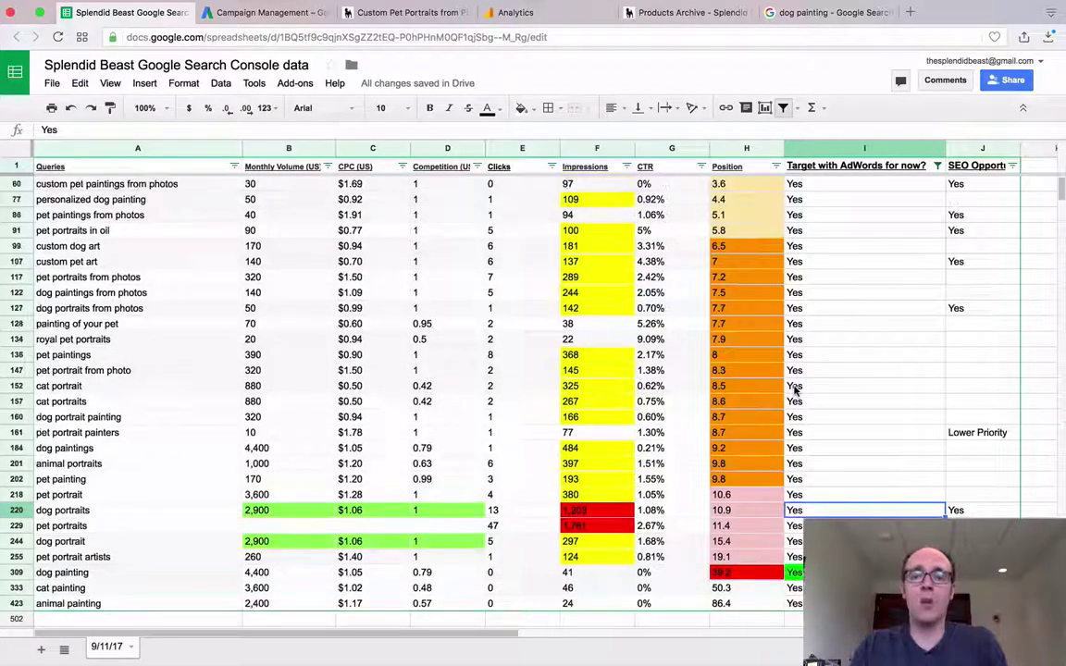
pyautogui.click(741, 189)
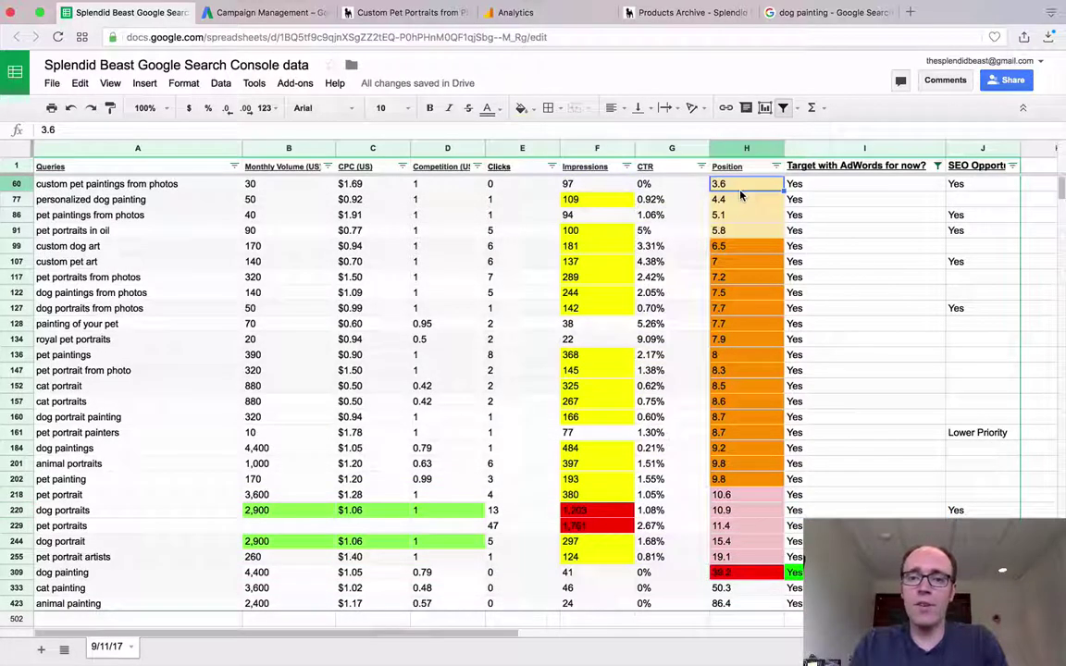